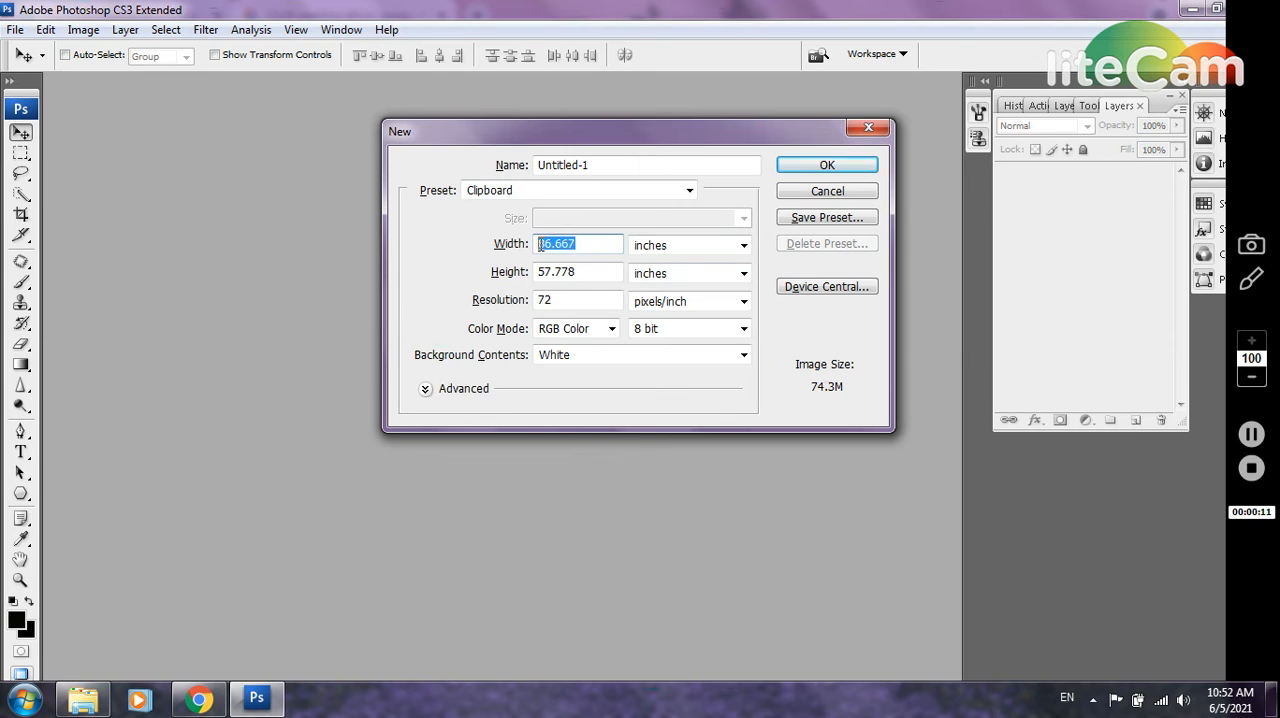
# Create a new blank document 36 inches wide and 12 inches high
pyautogui.write('36')
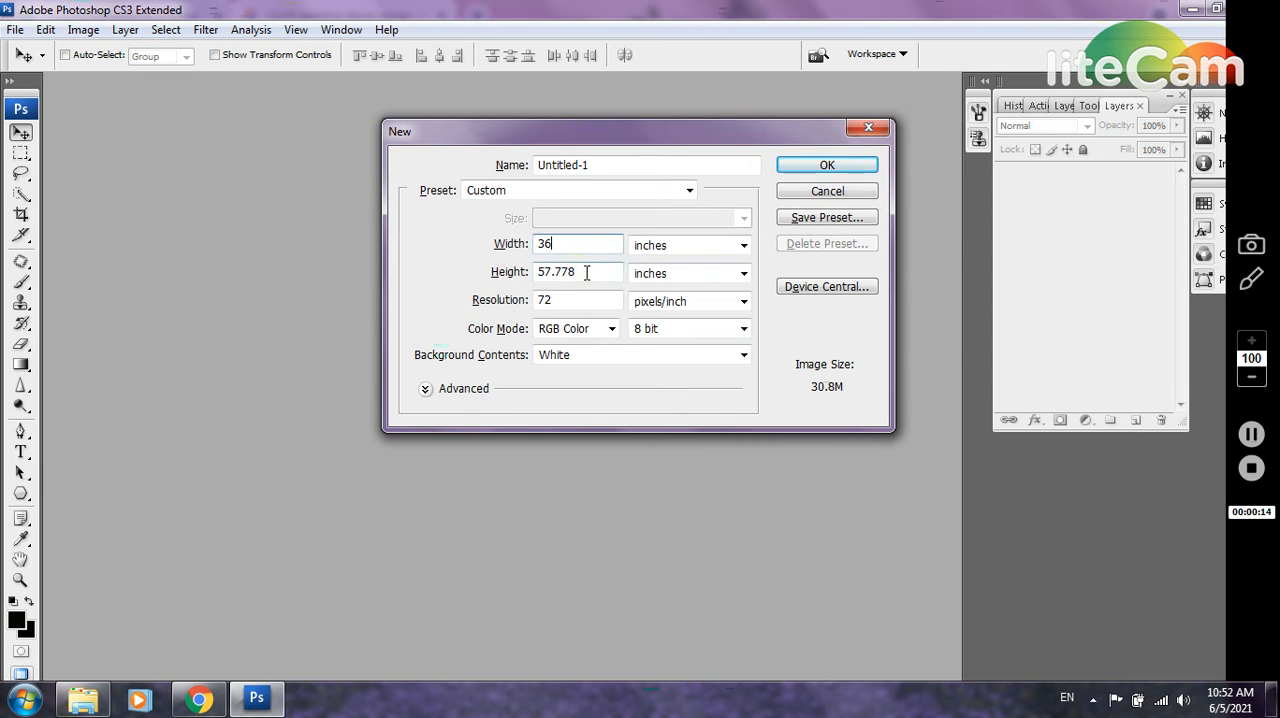
pyautogui.doubleClick(536, 272)
pyautogui.write('12')
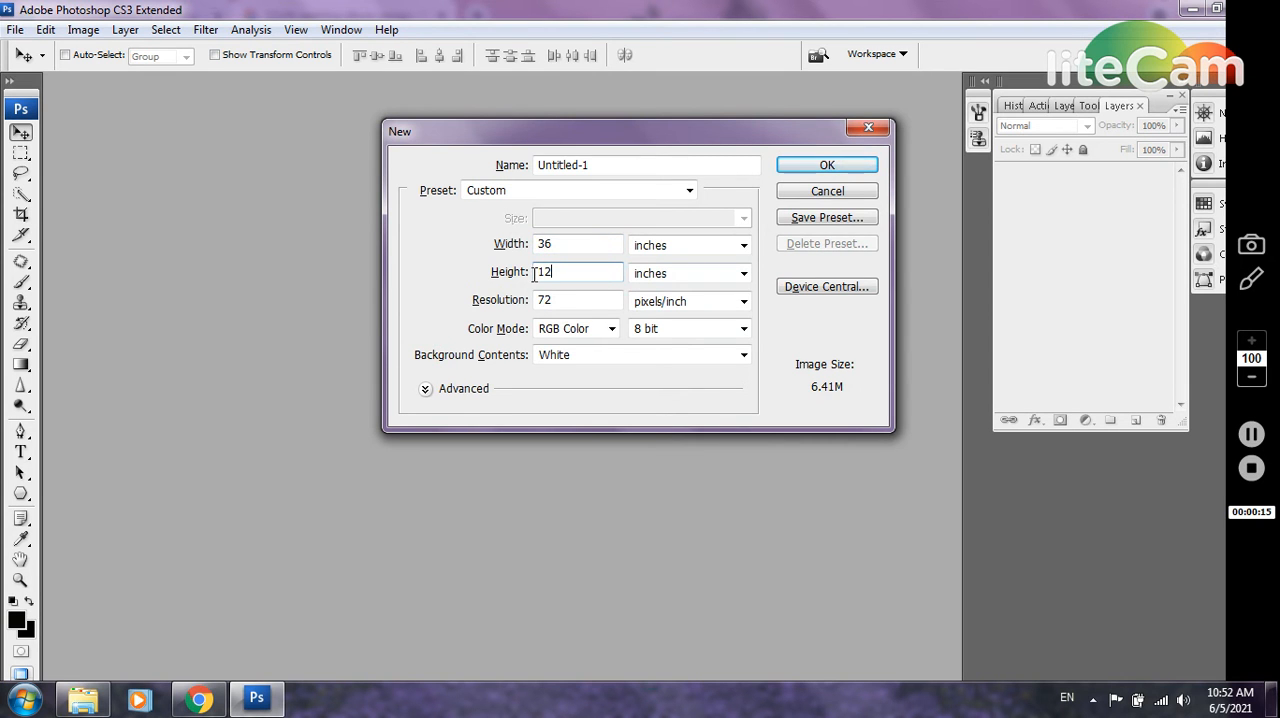
pyautogui.press('Return')
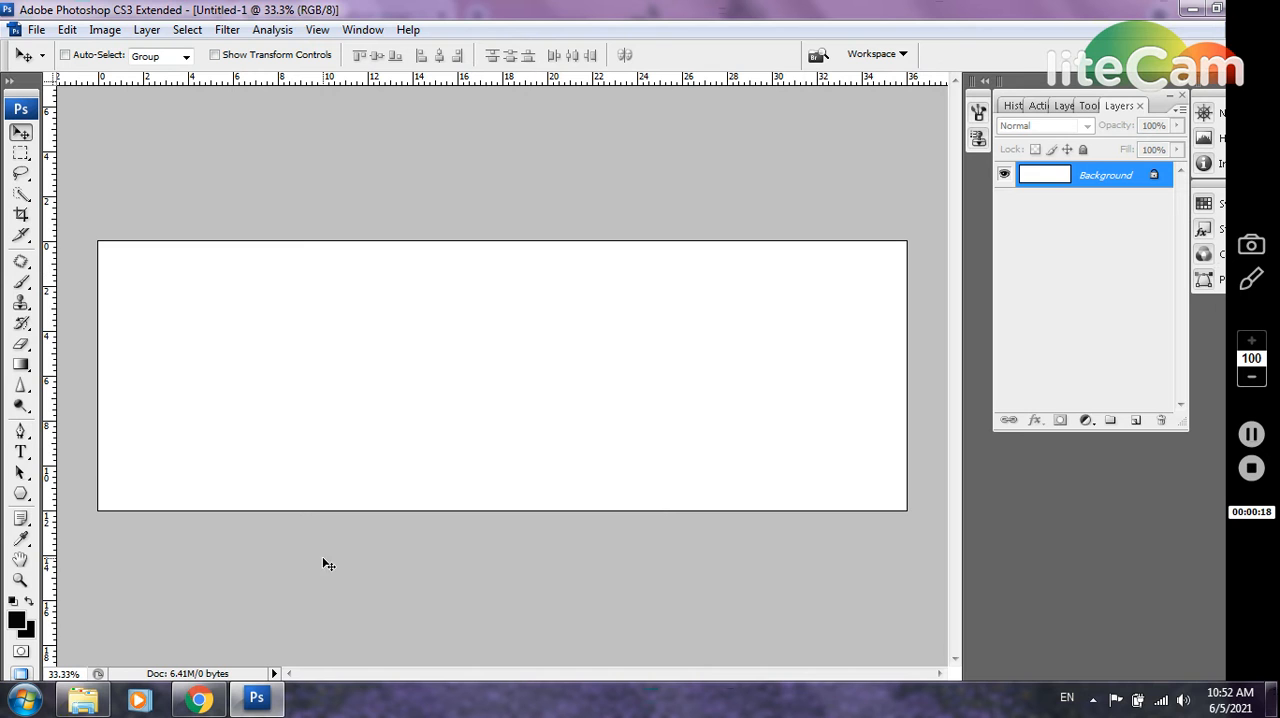
# Open the photo pexels-james-ranieri-2064505 from the wedding folder as a separate document
pyautogui.click(86, 700)
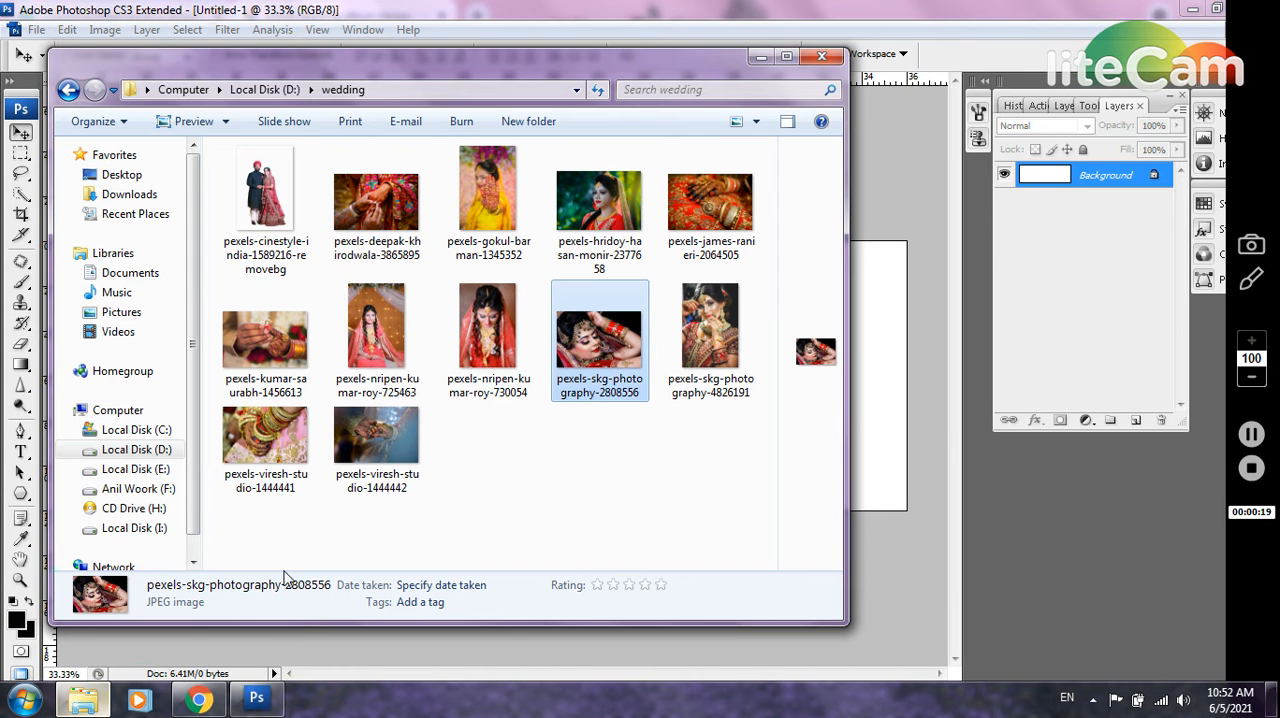
pyautogui.click(562, 480)
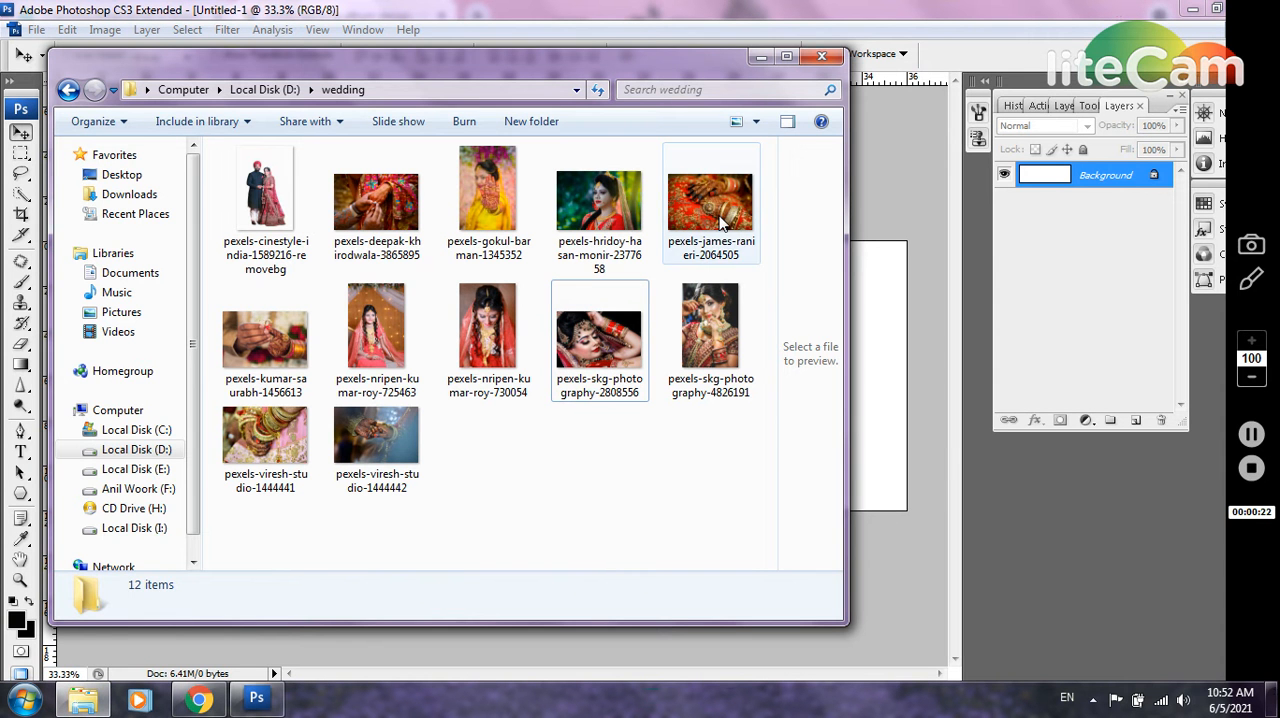
pyautogui.moveTo(720, 222); pyautogui.dragTo(871, 354)
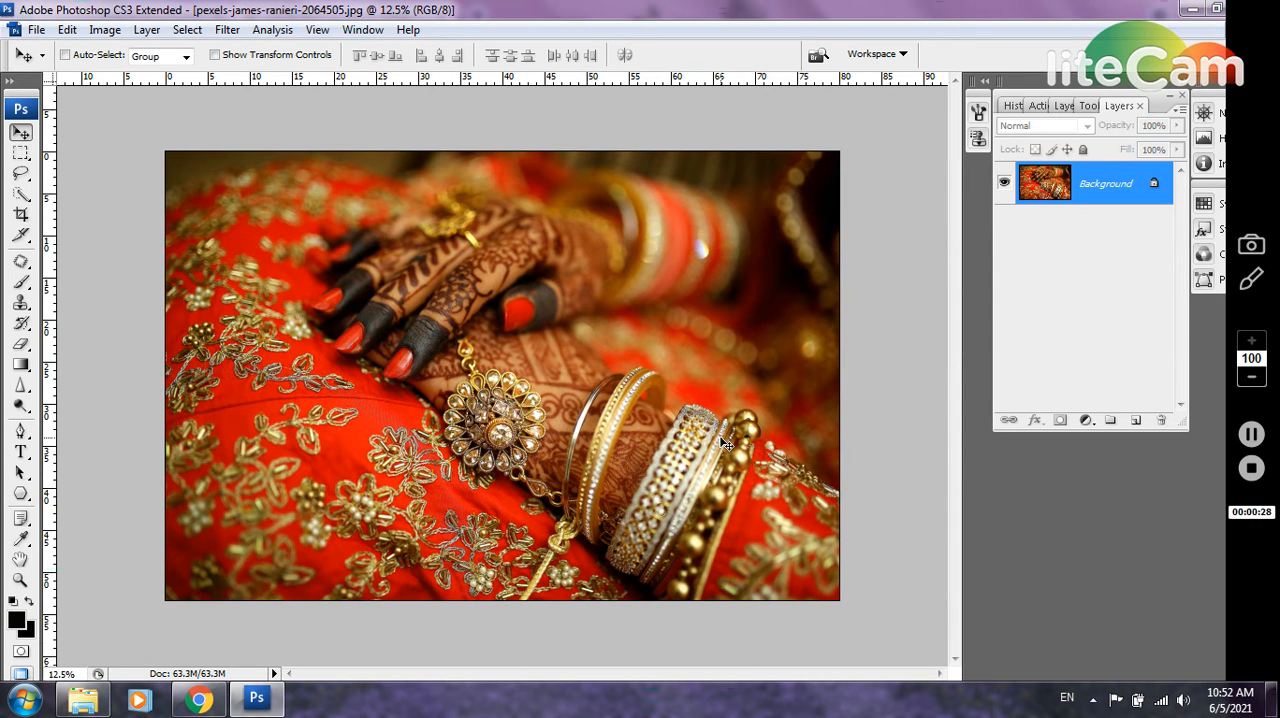
# Copy the entire hands photo into the blank 36 × 12 inch document and scale it down to cover the canvas's left part at full height
pyautogui.hotkey('ctrl', 'a')
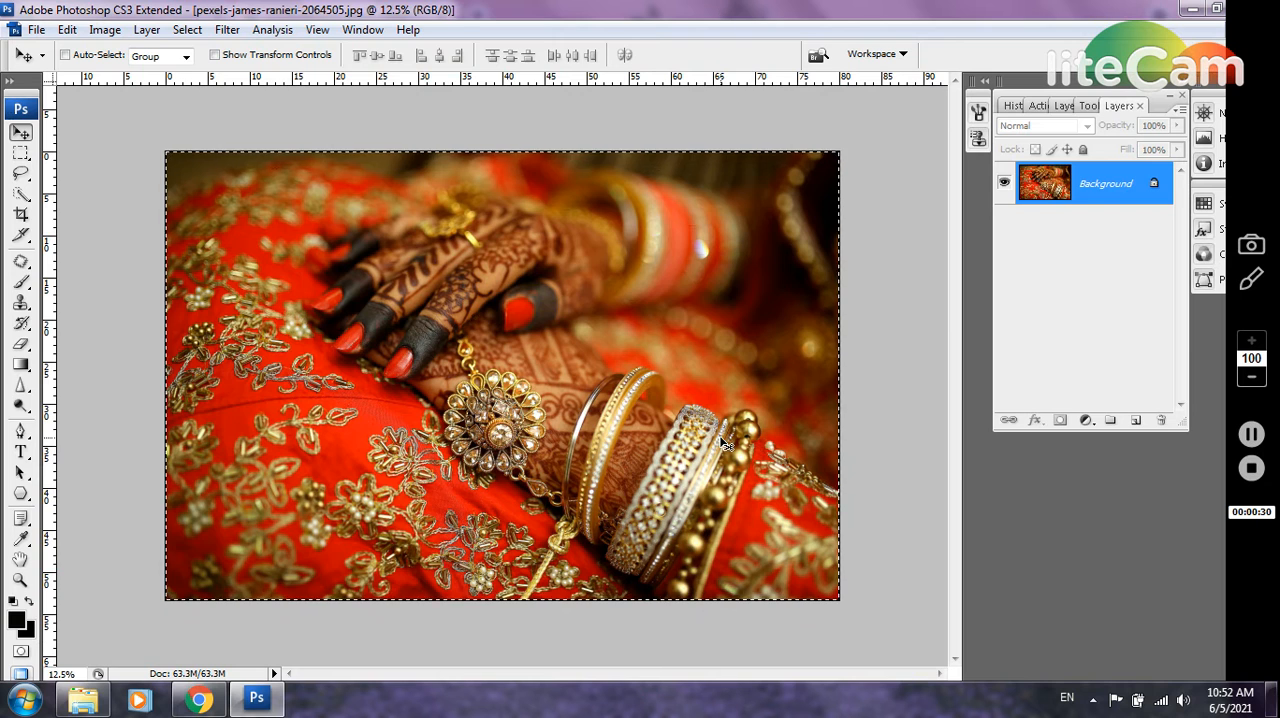
pyautogui.hotkey('ctrl', 'Tab')
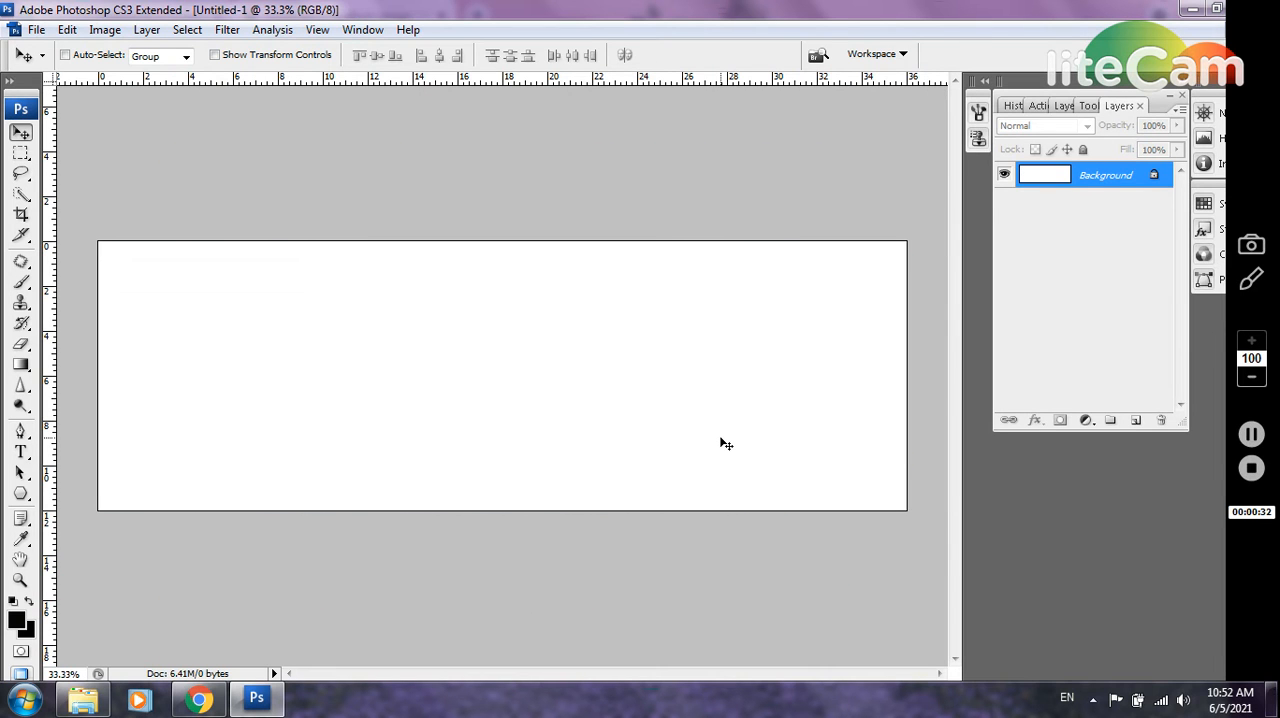
pyautogui.hotkey('ctrl', 'v')
pyautogui.hotkey('ctrl', 't')
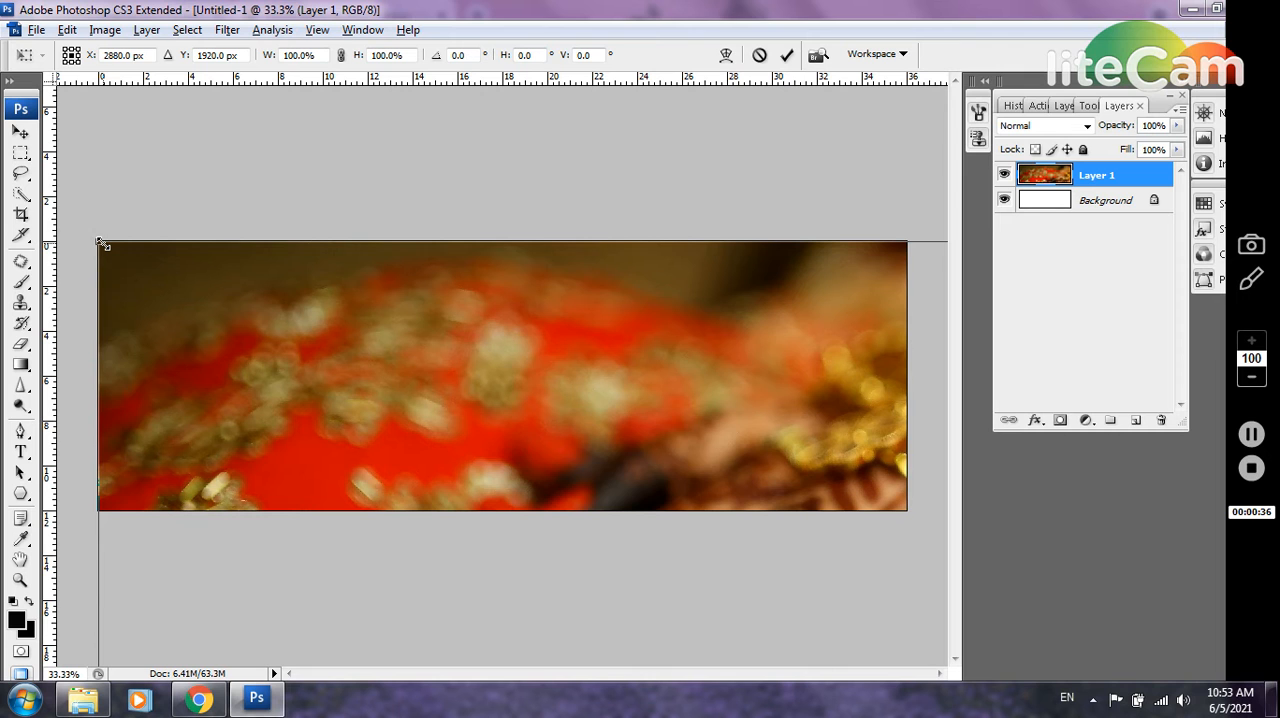
pyautogui.moveTo(100, 243); pyautogui.dragTo(576, 560)
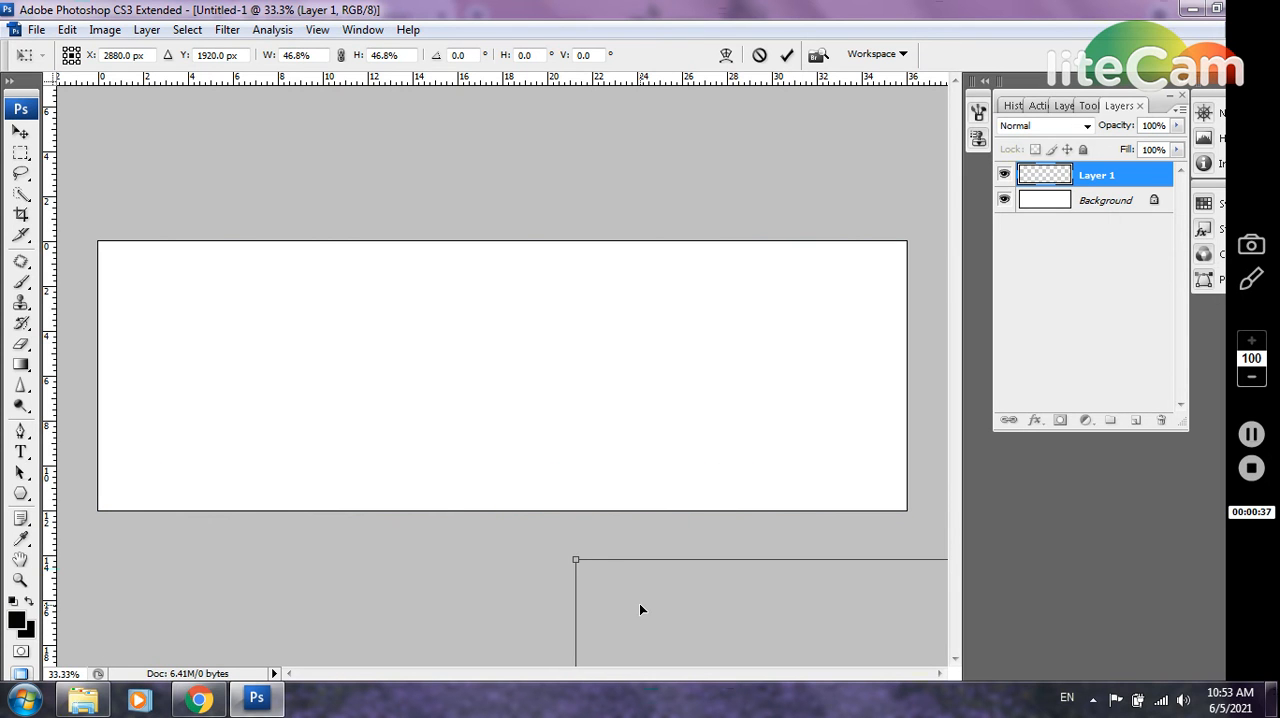
pyautogui.moveTo(641, 609); pyautogui.dragTo(250, 366)
pyautogui.moveTo(379, 432); pyautogui.dragTo(211, 319)
pyautogui.press('Return')
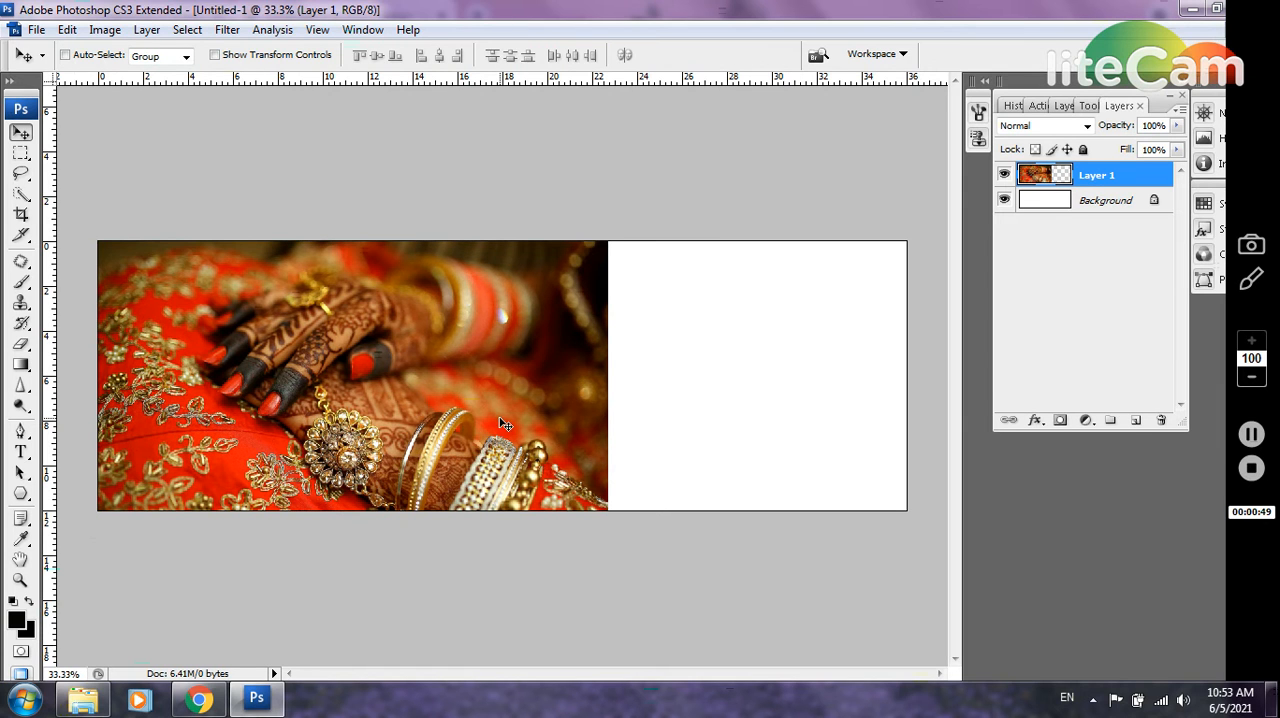
# Add a new layer beneath the photo layer and paste into it a rectangular patch of embroidered fabric copied from the photo's left side
pyautogui.click(1135, 421)
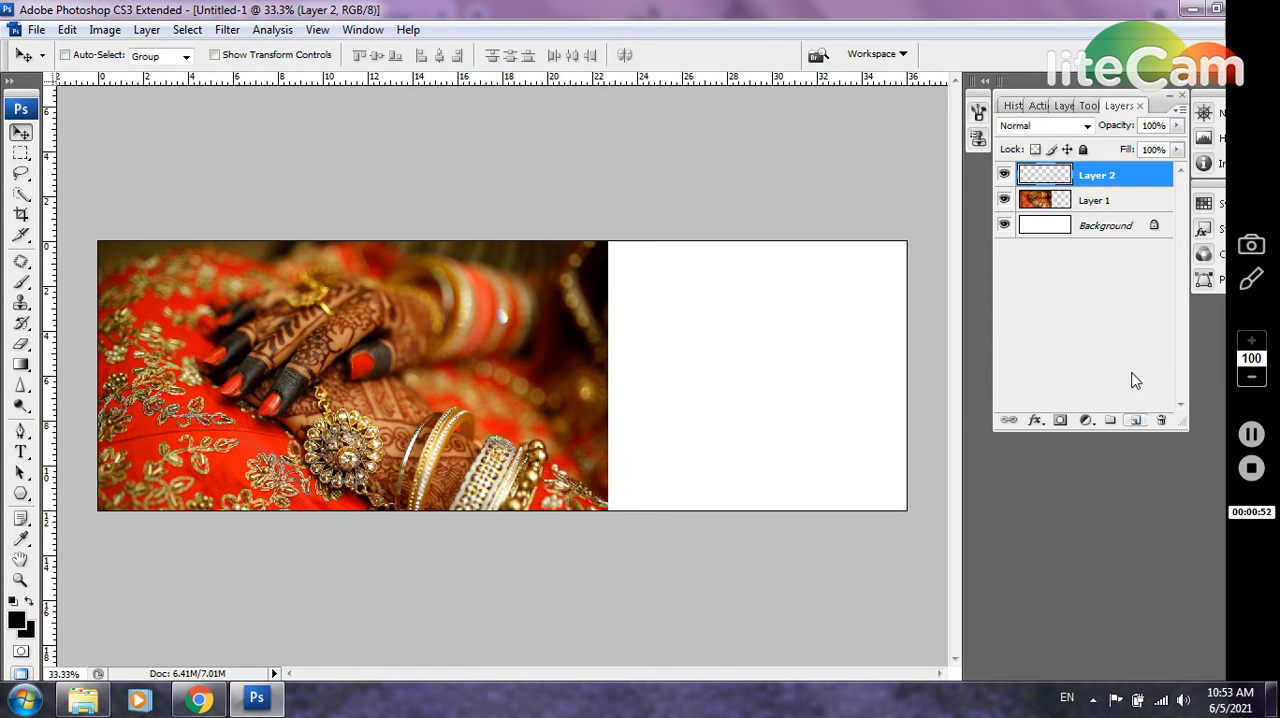
pyautogui.moveTo(1127, 188); pyautogui.dragTo(1126, 212)
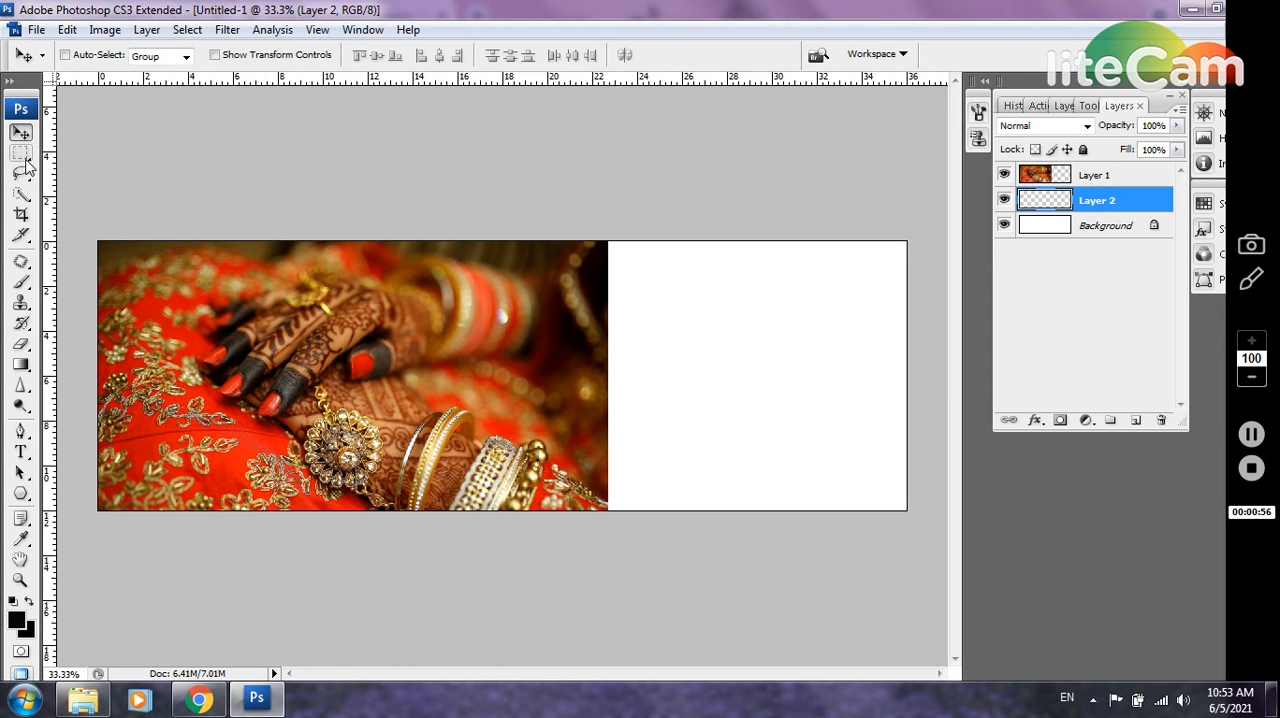
pyautogui.click(21, 154)
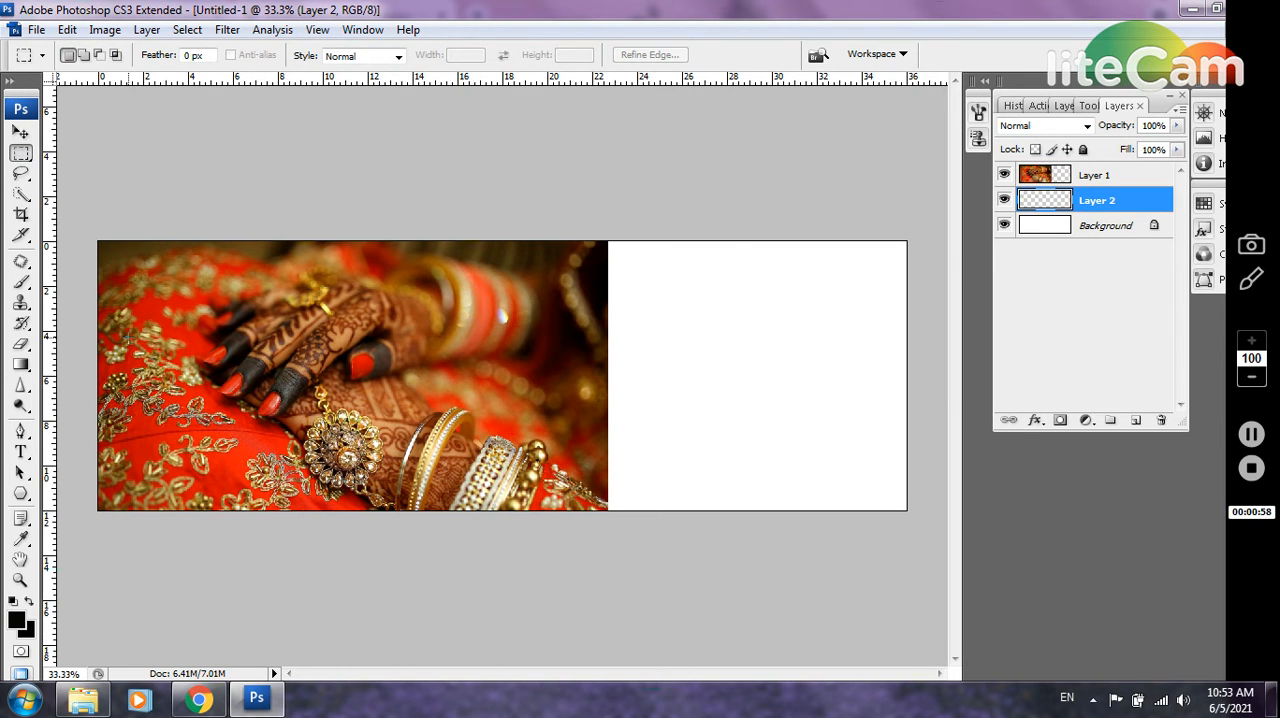
pyautogui.moveTo(186, 442); pyautogui.dragTo(196, 476)
pyautogui.hotkey('ctrl', 'c')
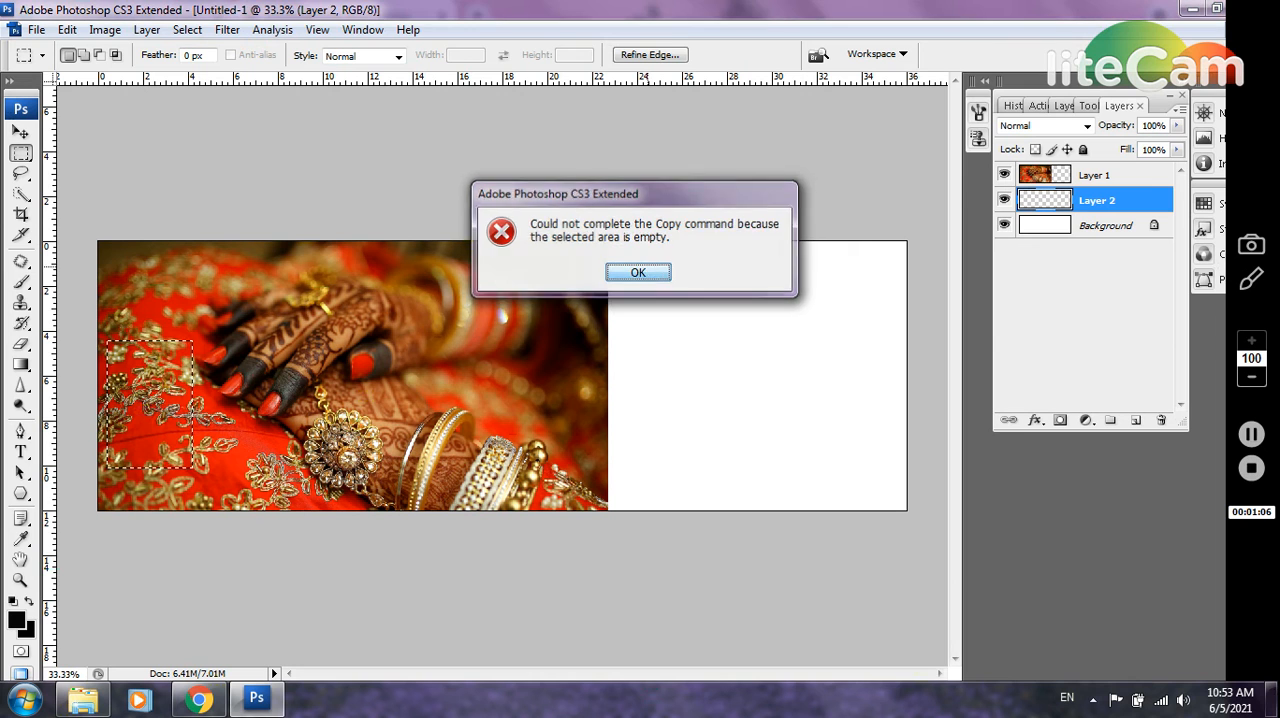
pyautogui.click(642, 272)
pyautogui.click(1154, 177)
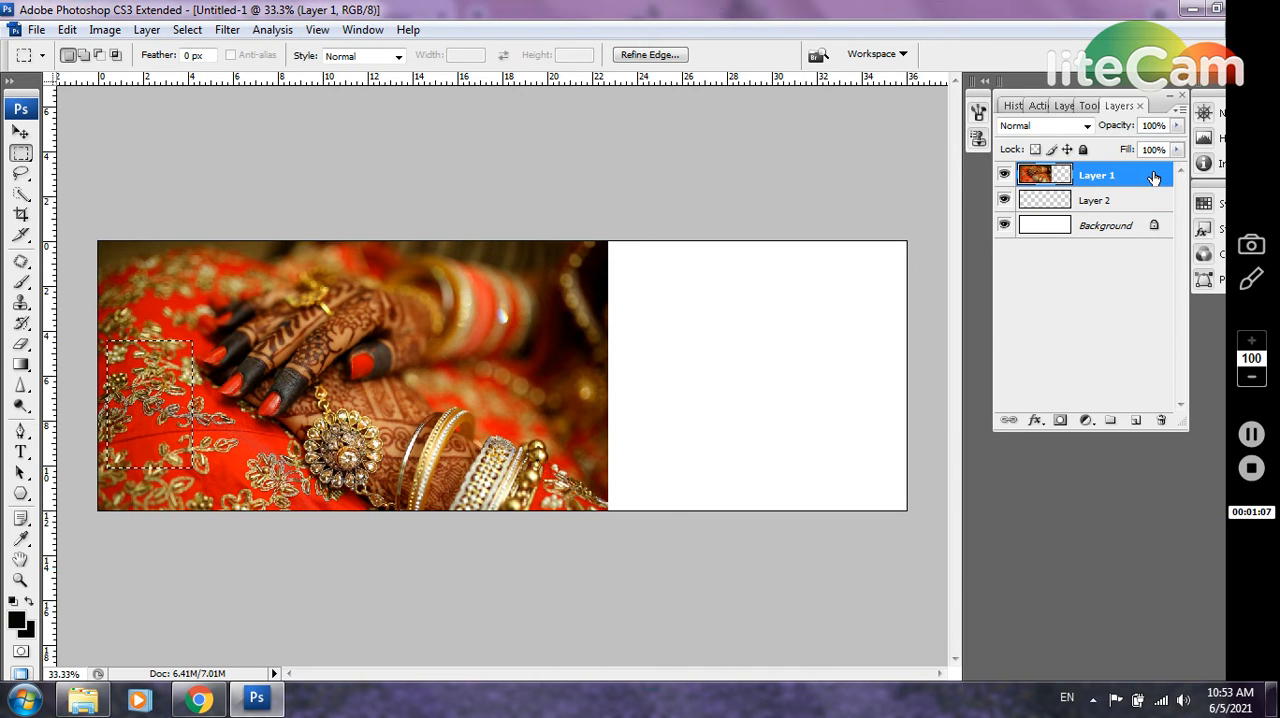
pyautogui.click(1150, 203)
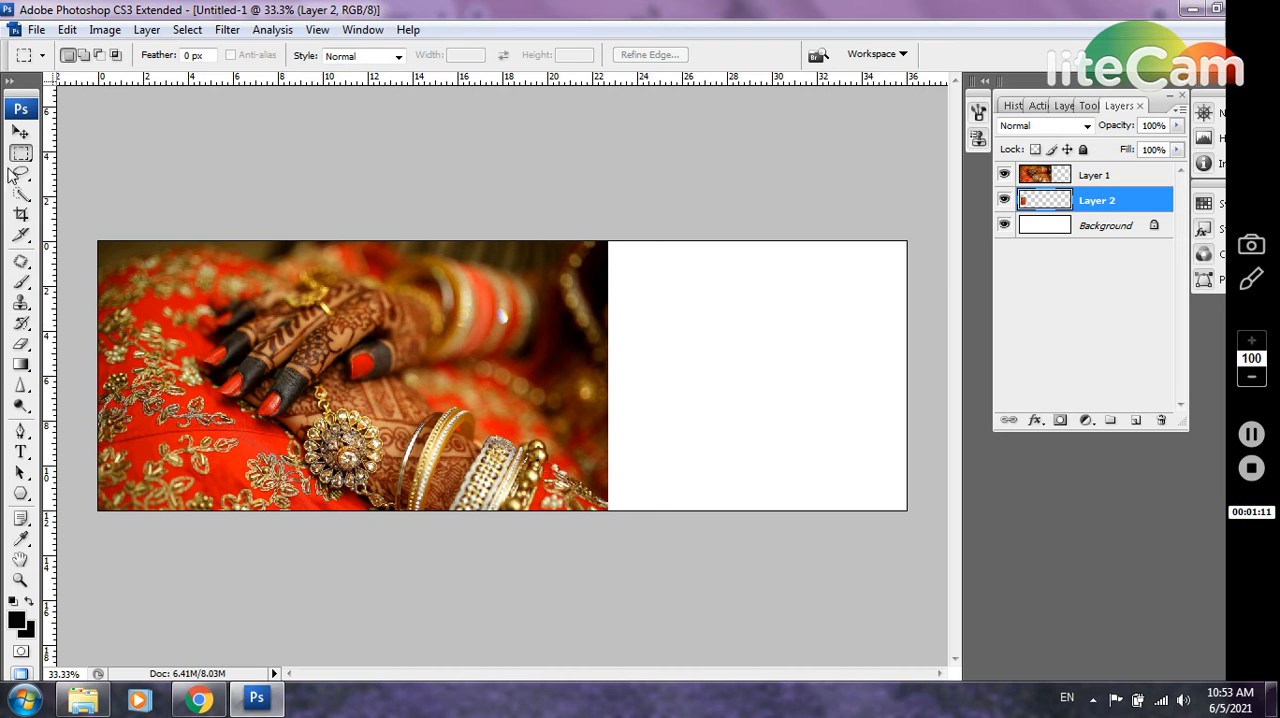
# Move the fabric patch to the blank right area and enlarge it proportionally until it covers the whole canvas
pyautogui.click(22, 133)
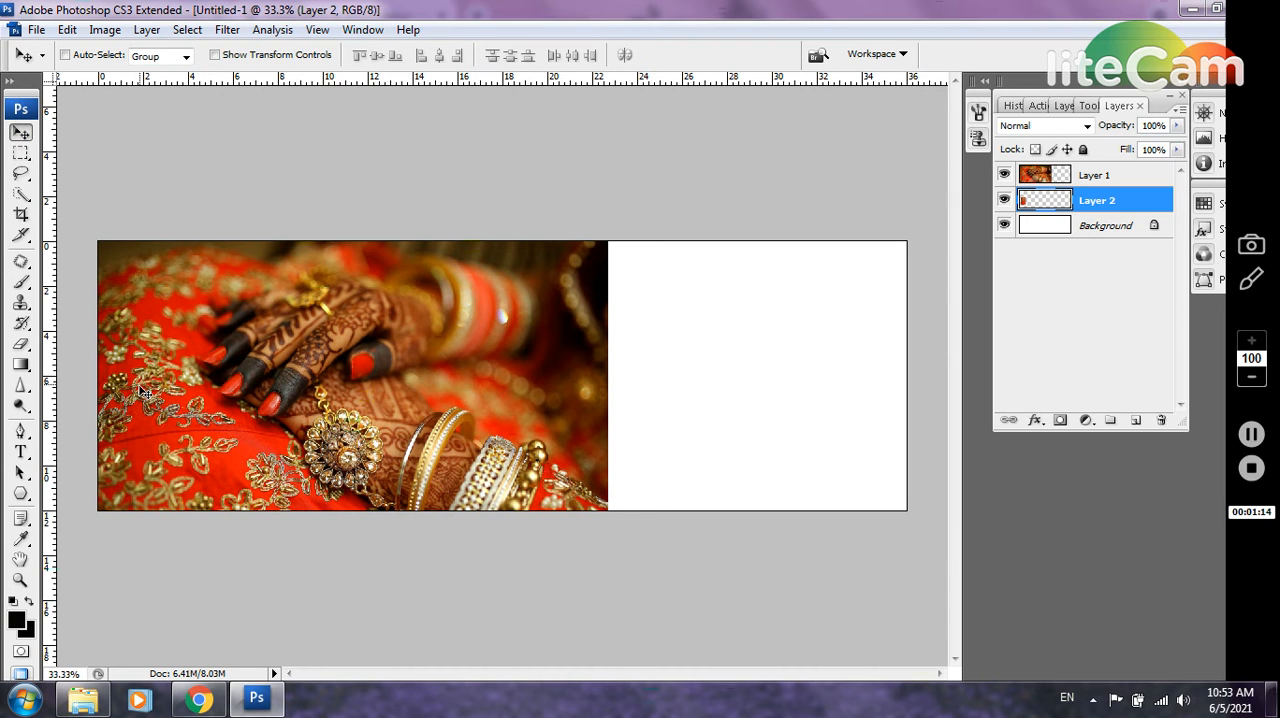
pyautogui.moveTo(233, 372); pyautogui.dragTo(685, 375)
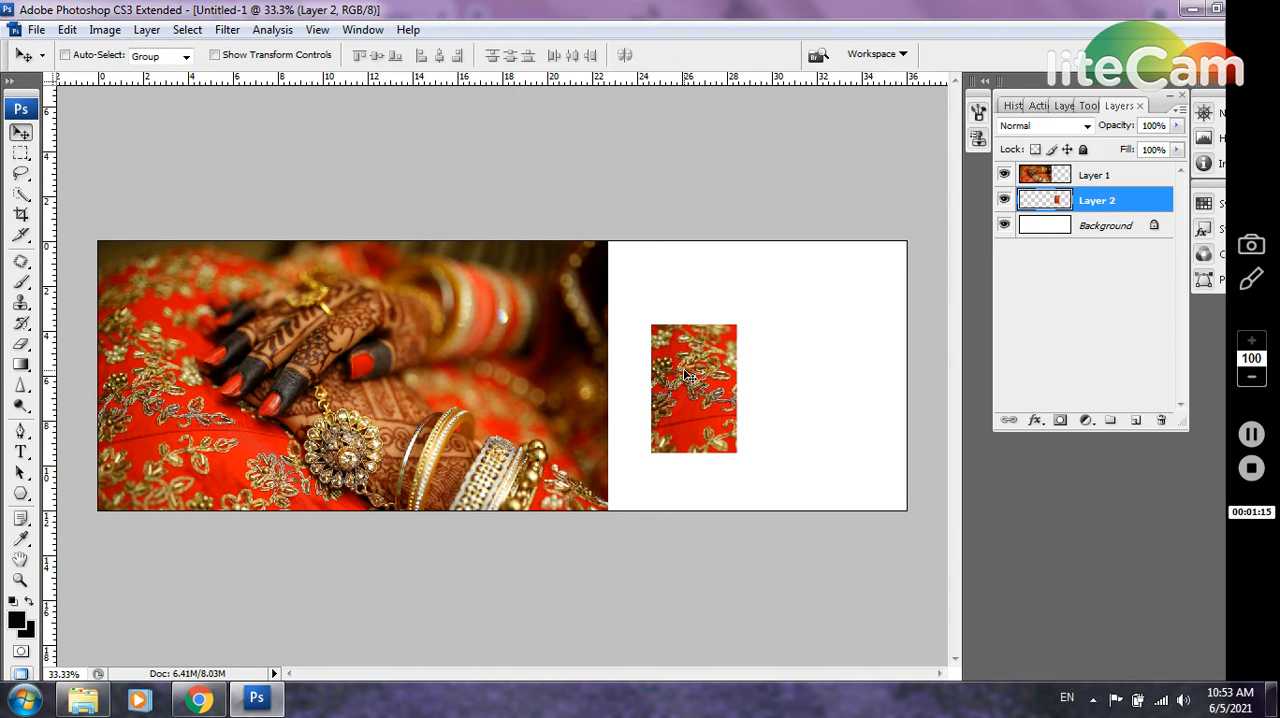
pyautogui.hotkey('ctrl', 't')
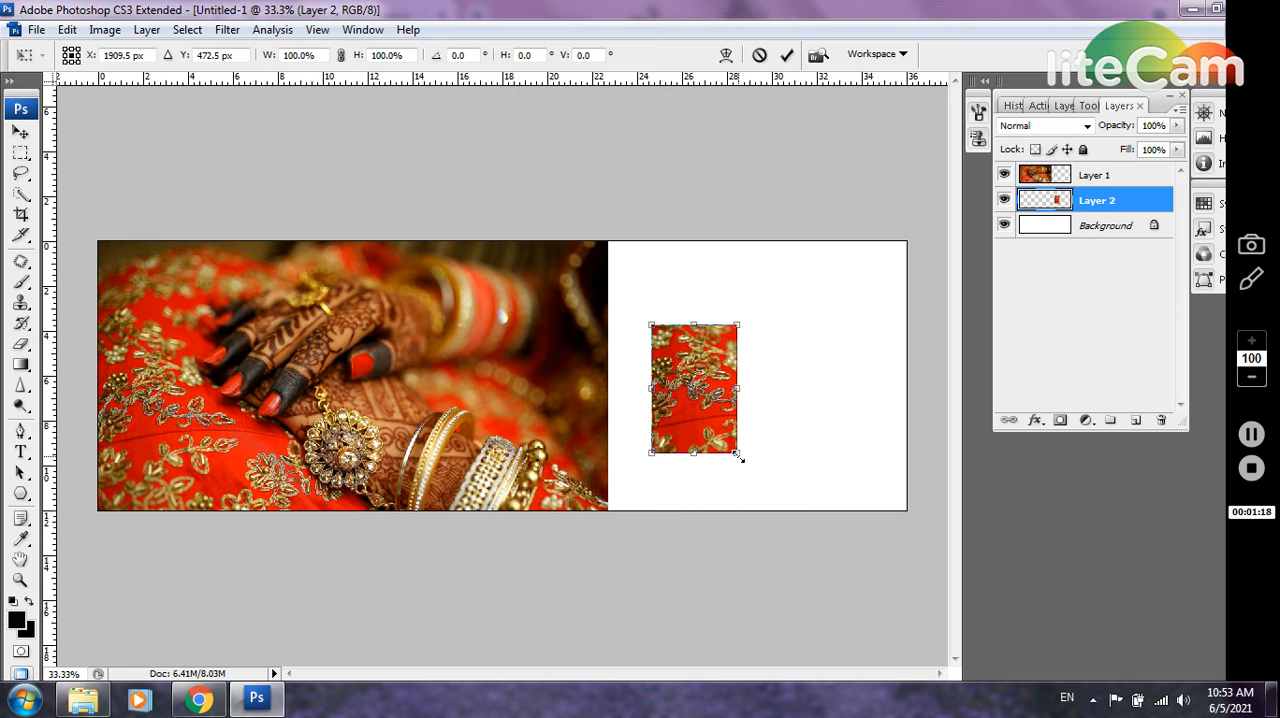
pyautogui.moveTo(738, 455); pyautogui.dragTo(842, 612)
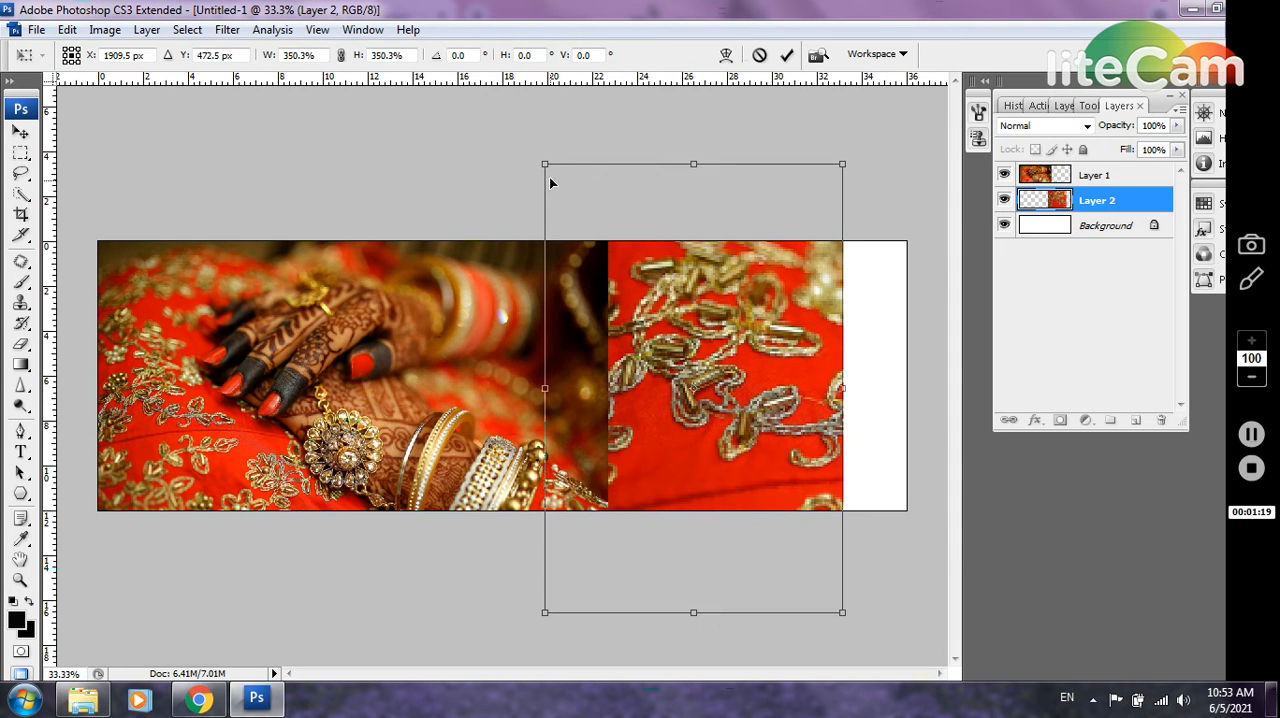
pyautogui.moveTo(544, 163); pyautogui.dragTo(378, 132)
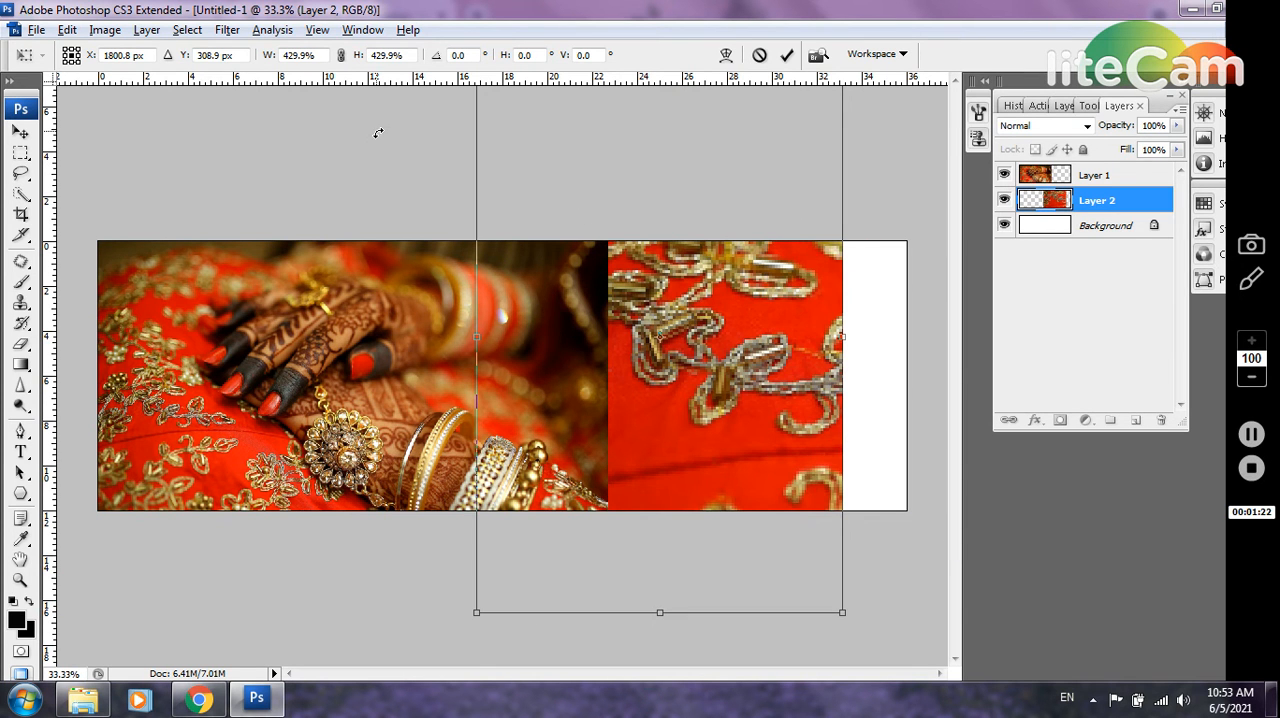
pyautogui.keyDown('alt'); pyautogui.click(377, 132); pyautogui.keyUp('alt')
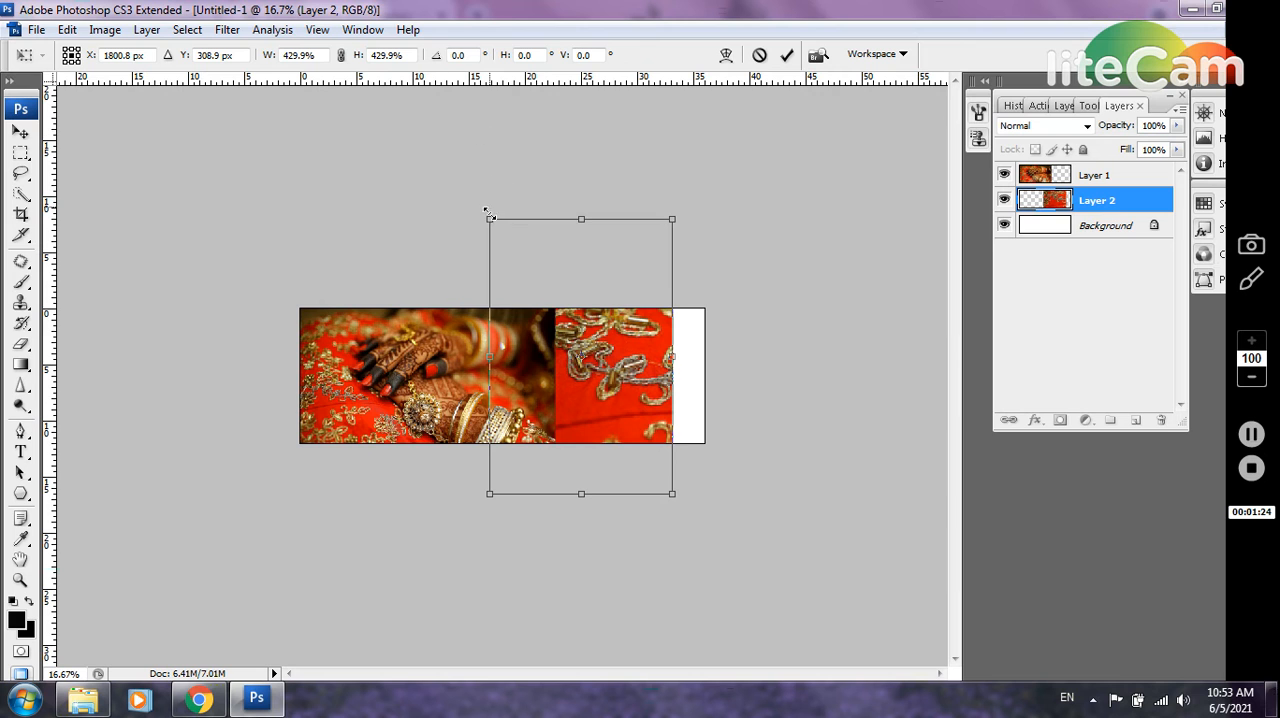
pyautogui.moveTo(489, 218); pyautogui.dragTo(4, 148)
pyautogui.press('Return')
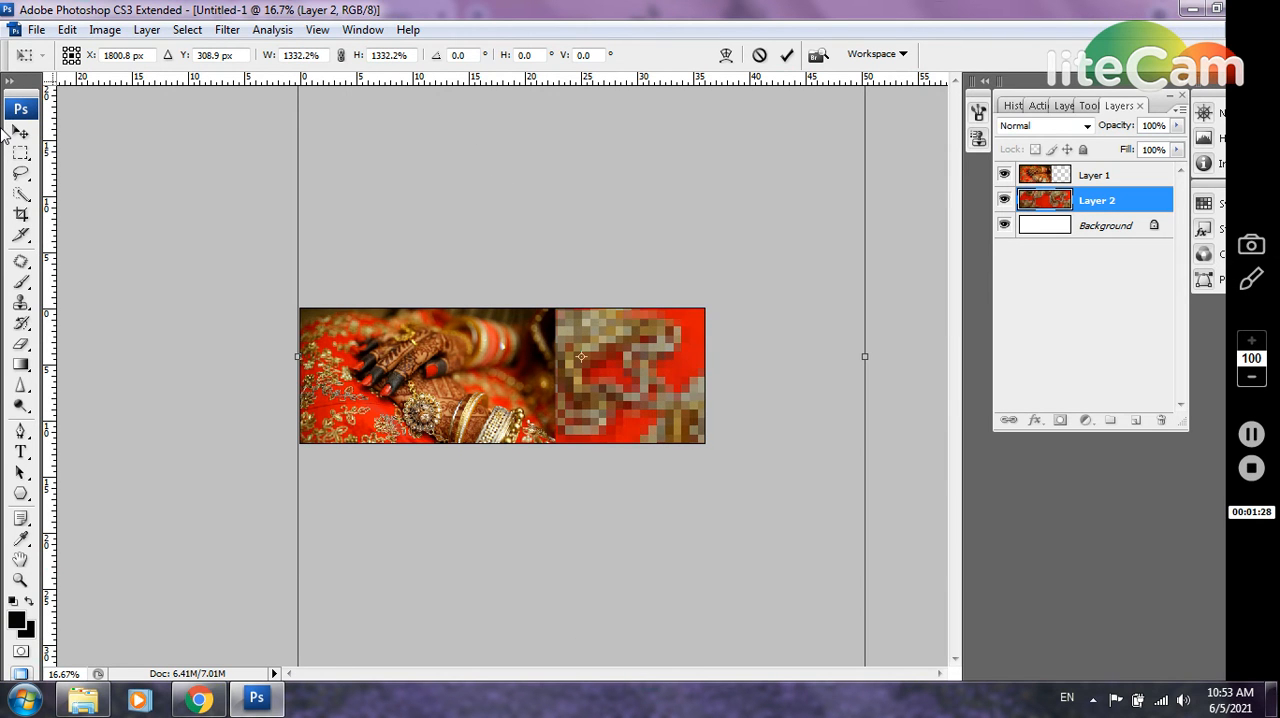
# Apply a Gaussian Blur to the enlarged fabric layer, using a slightly smaller radius than the preset one
pyautogui.click(239, 33)
pyautogui.moveTo(360, 219)
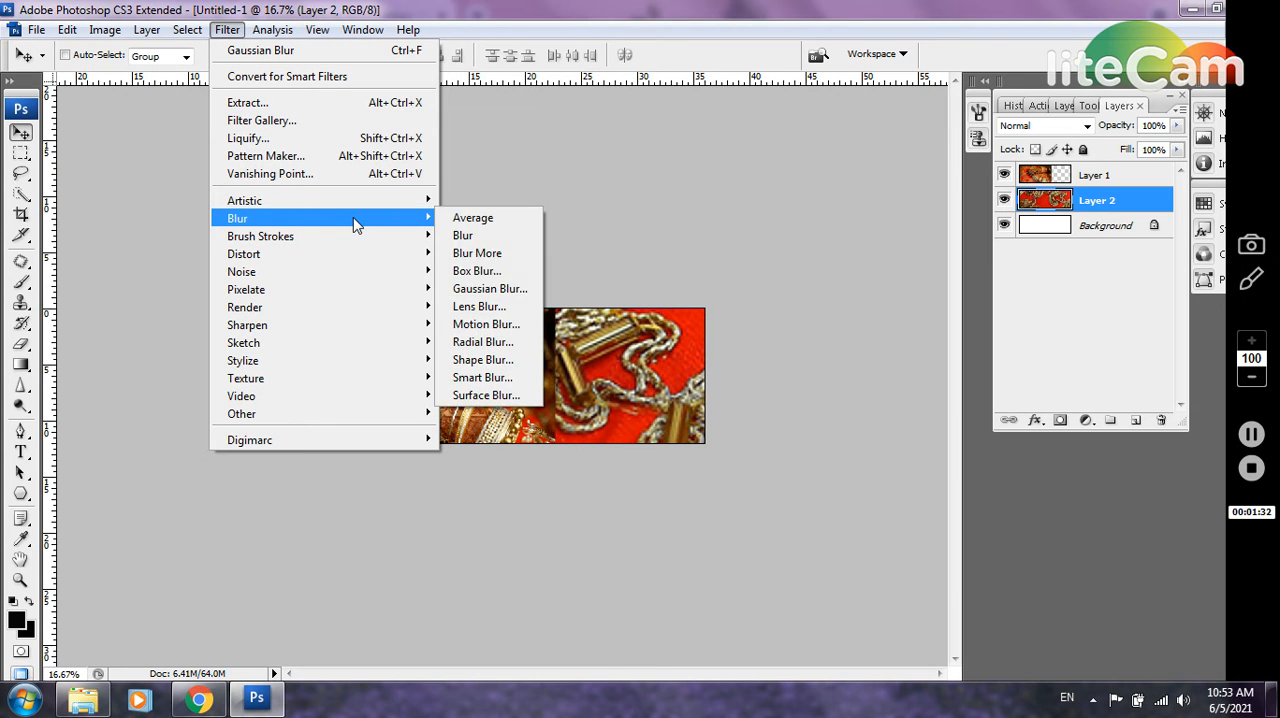
pyautogui.click(505, 290)
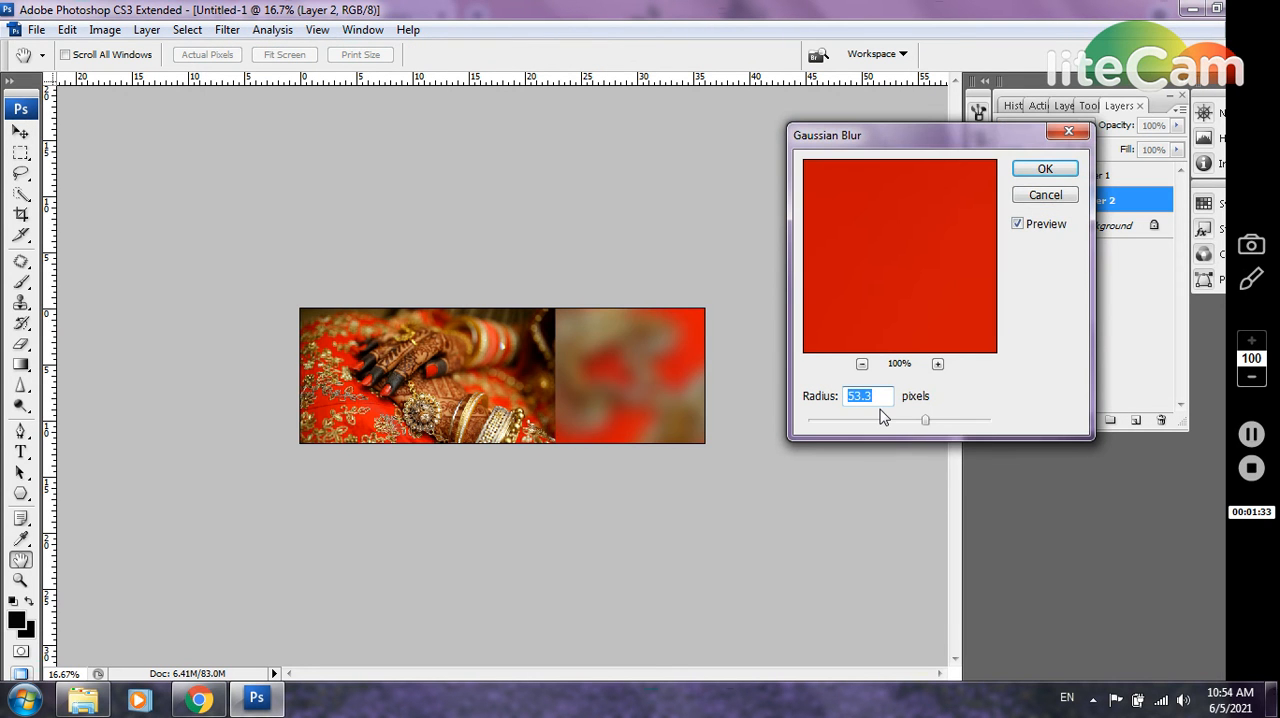
pyautogui.moveTo(926, 425)
pyautogui.mouseDown()
pyautogui.moveTo(901, 425)
pyautogui.moveTo(911, 421)
pyautogui.mouseUp()
pyautogui.click(1040, 169)
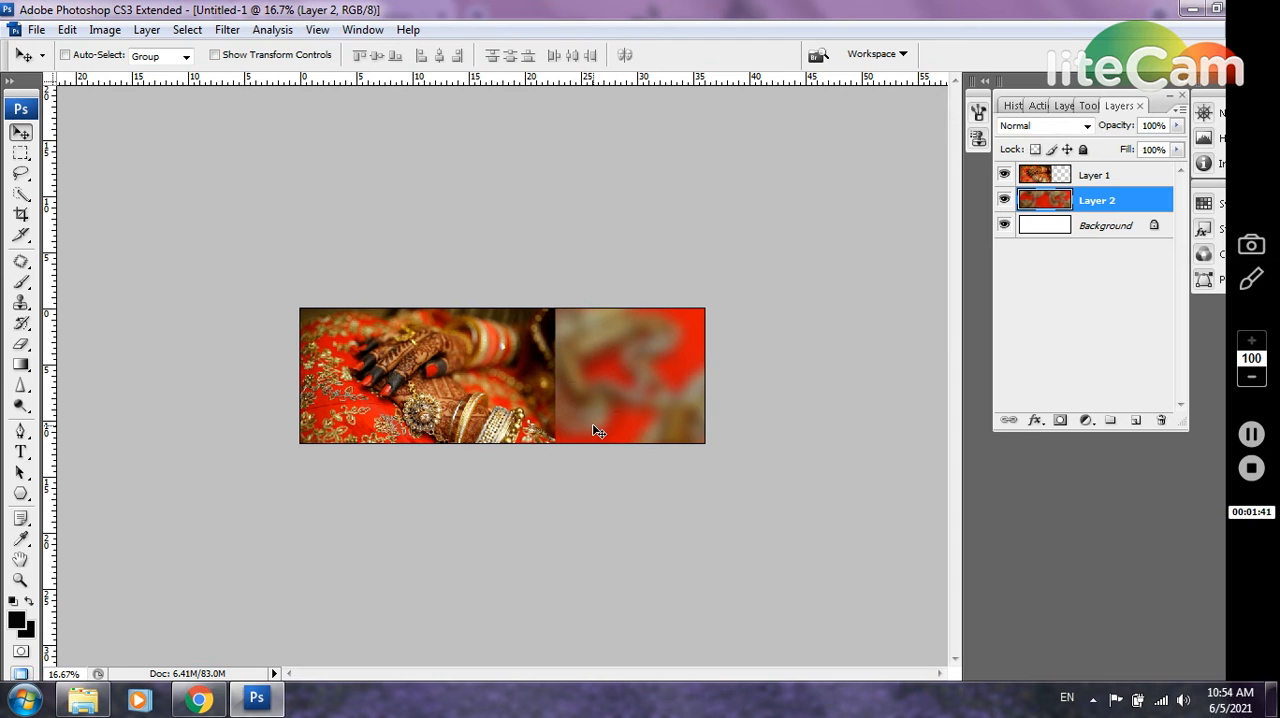
# Add a layer mask to the hands photo layer and invert it to black to hide the photo
pyautogui.hotkey('ctrl', '+')
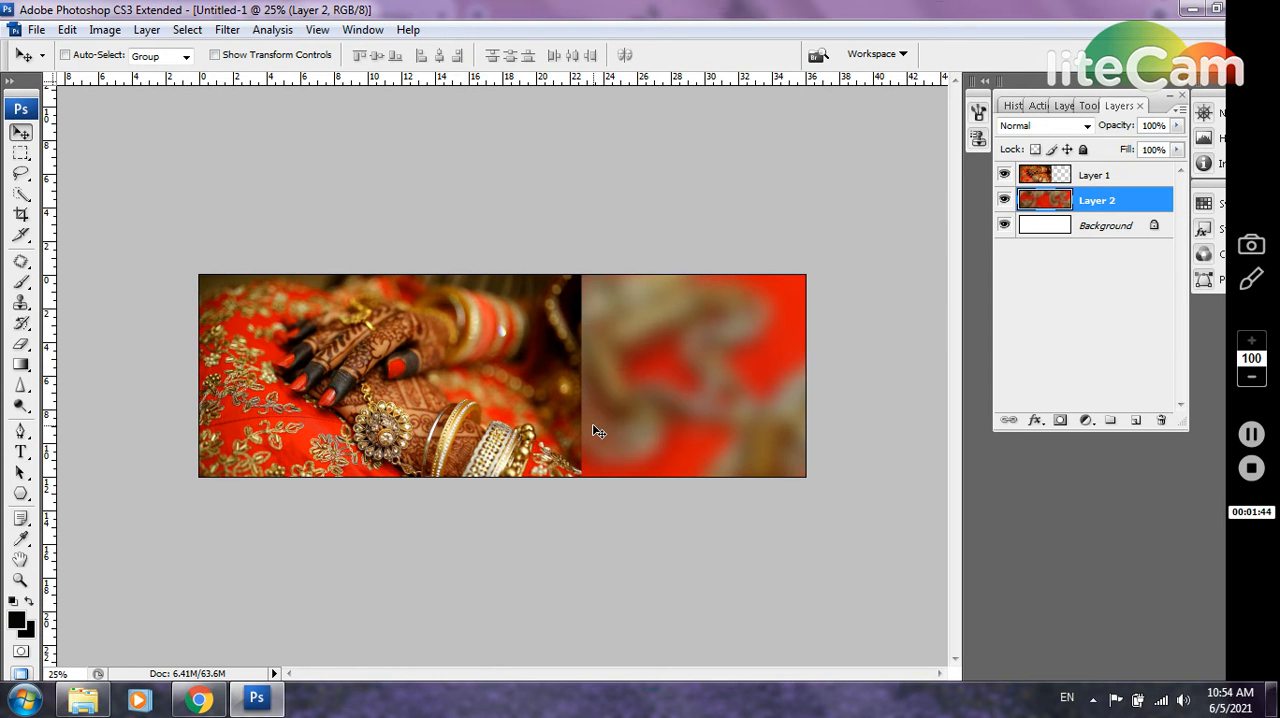
pyautogui.hotkey('ctrl', '+')
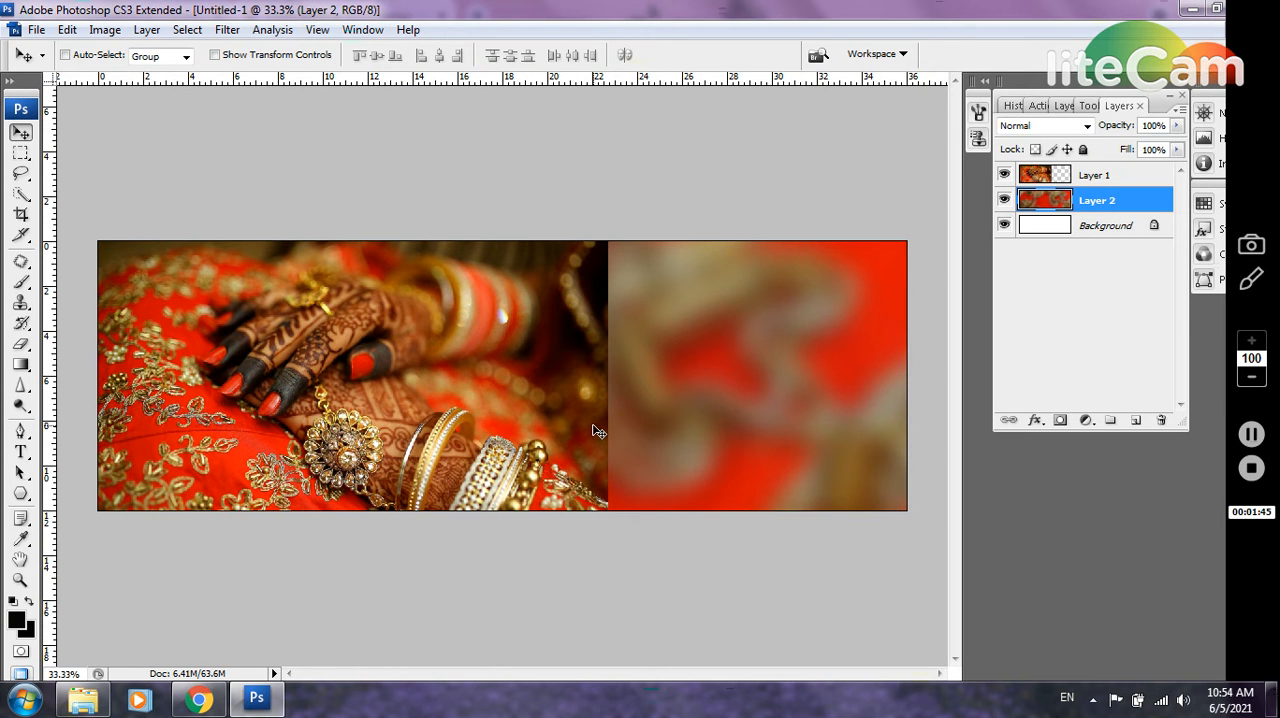
pyautogui.click(1123, 180)
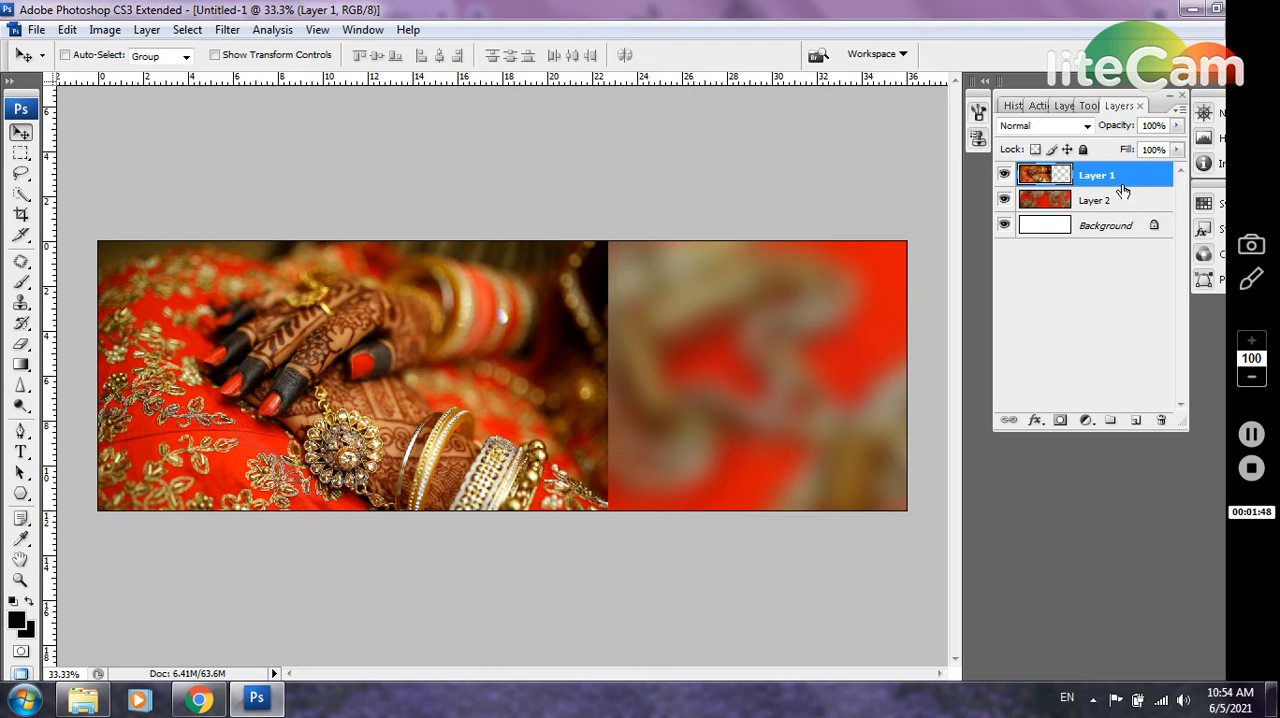
pyautogui.click(1059, 420)
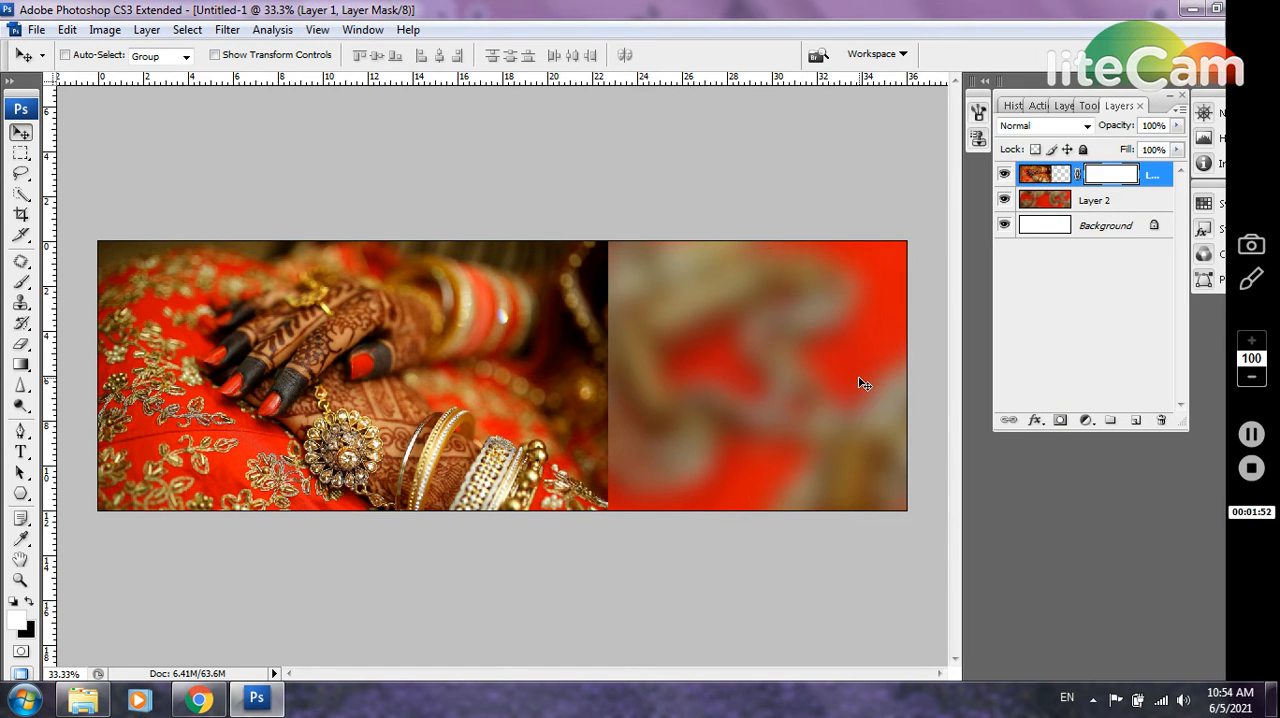
pyautogui.hotkey('ctrl', 'i')
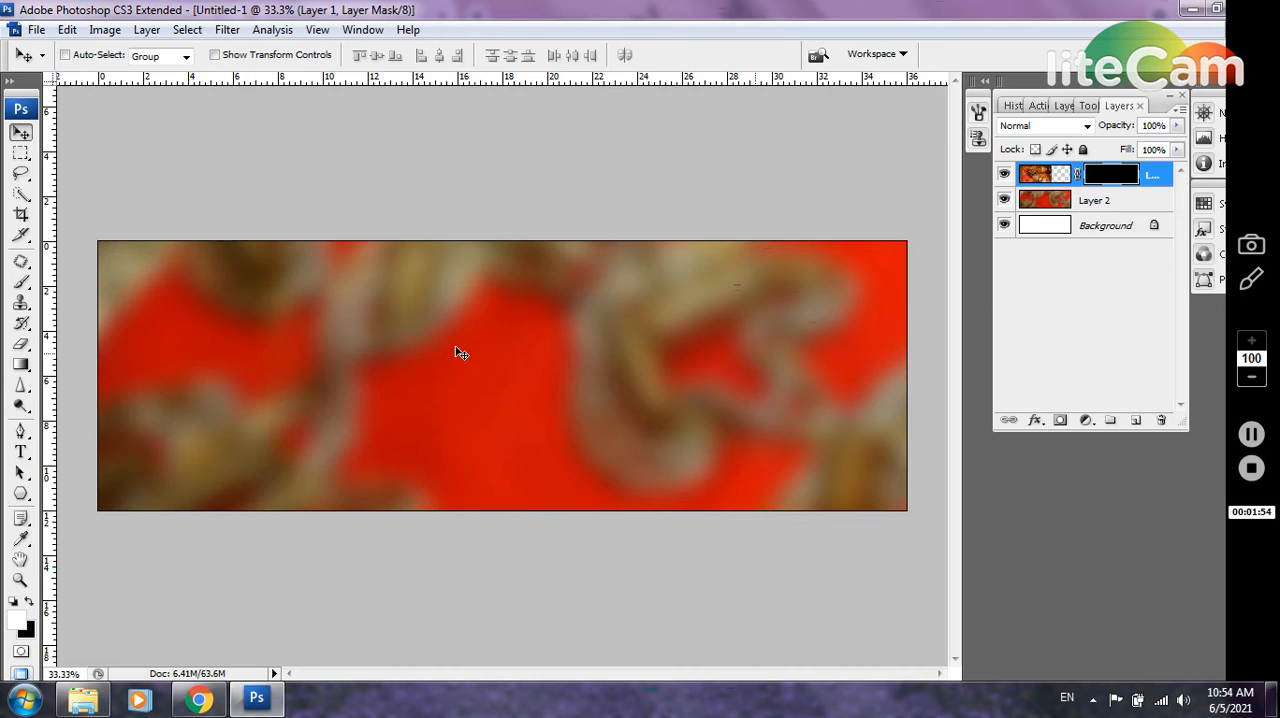
# Paint white on the hands photo's layer mask with the soft 800 px brush to reveal the hands and pendant with faded edges
pyautogui.click(28, 286)
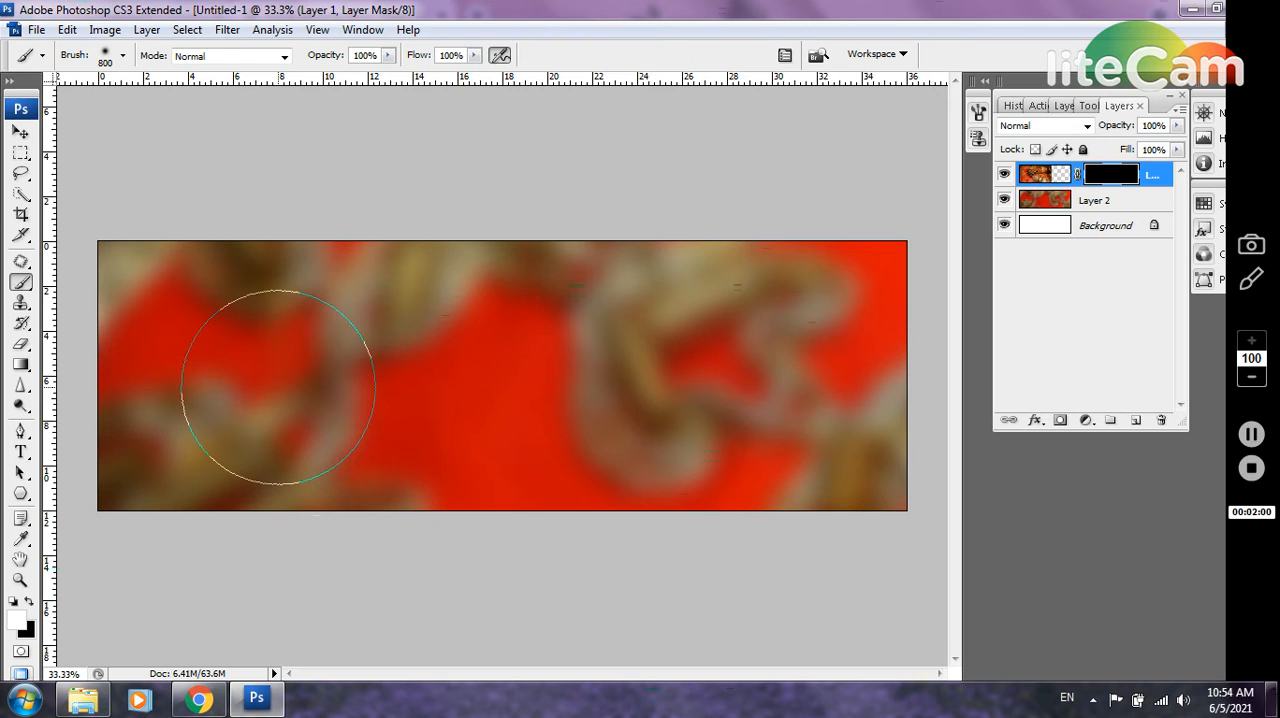
pyautogui.click(278, 382)
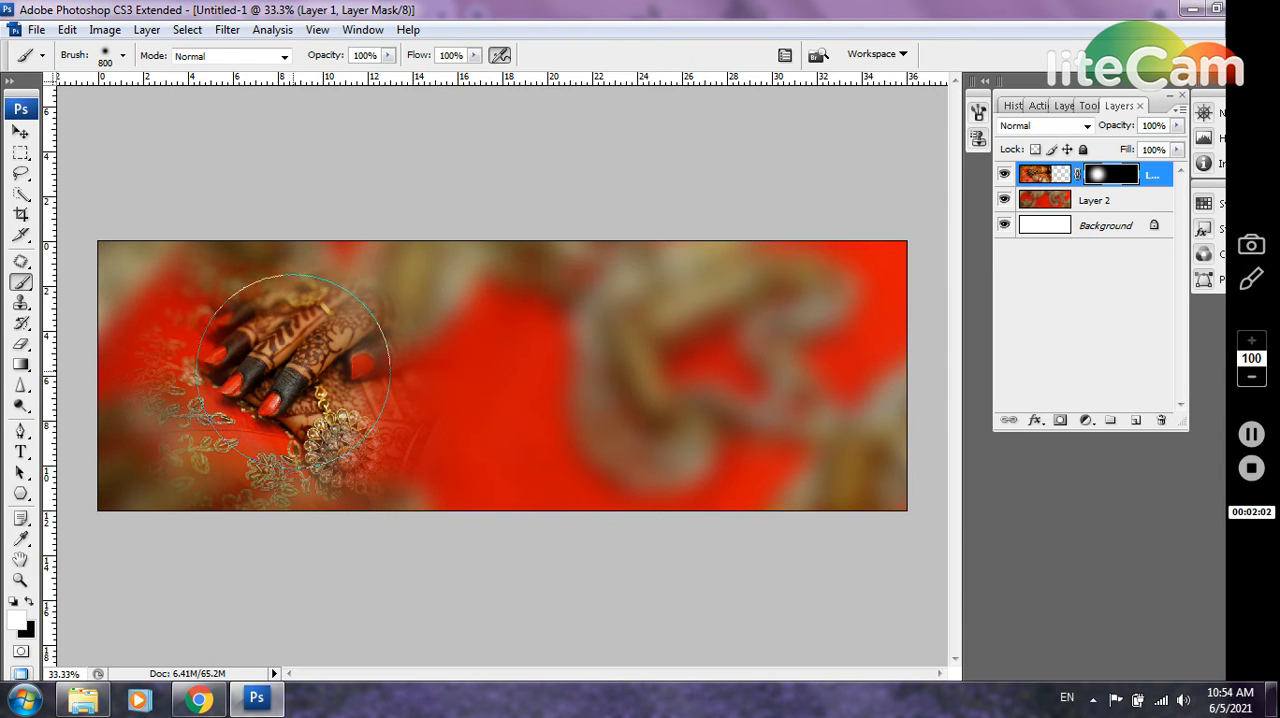
pyautogui.click(303, 364)
pyautogui.click(304, 355)
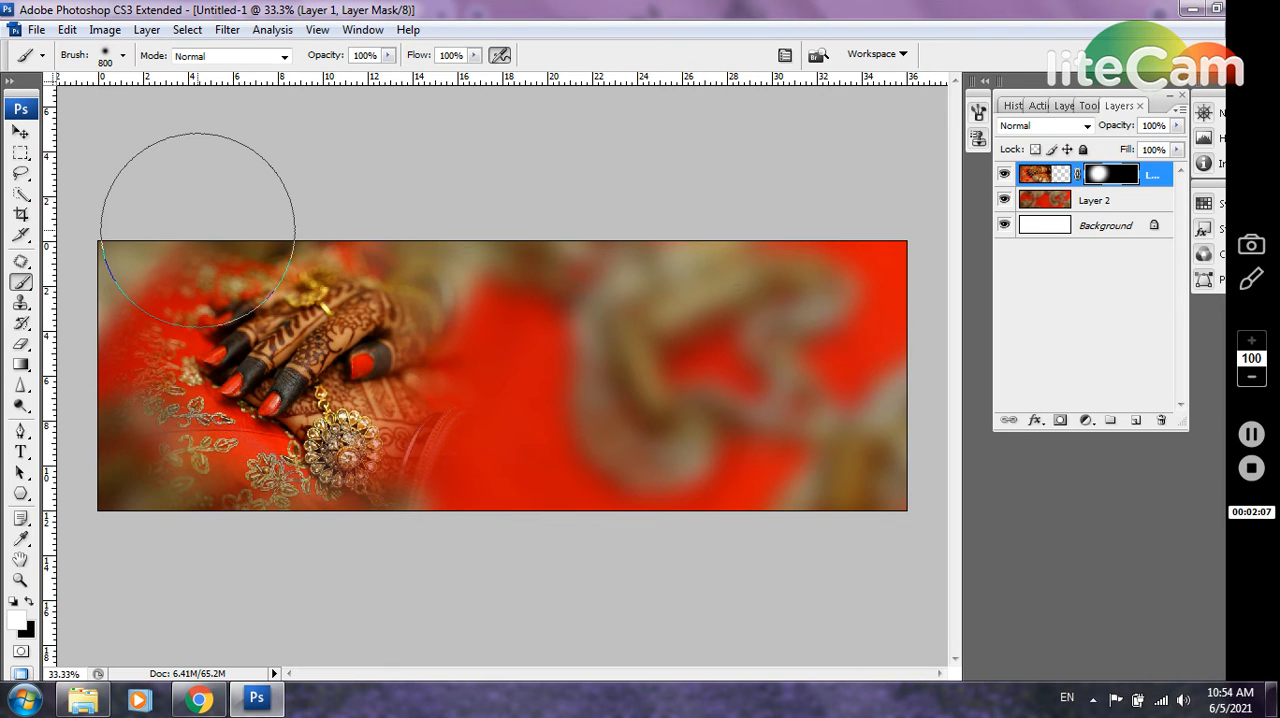
# On a new layer, fill a full-height black rectangle about 13 inches wide along the canvas's right edge, leaving nothing selected
pyautogui.click(21, 153)
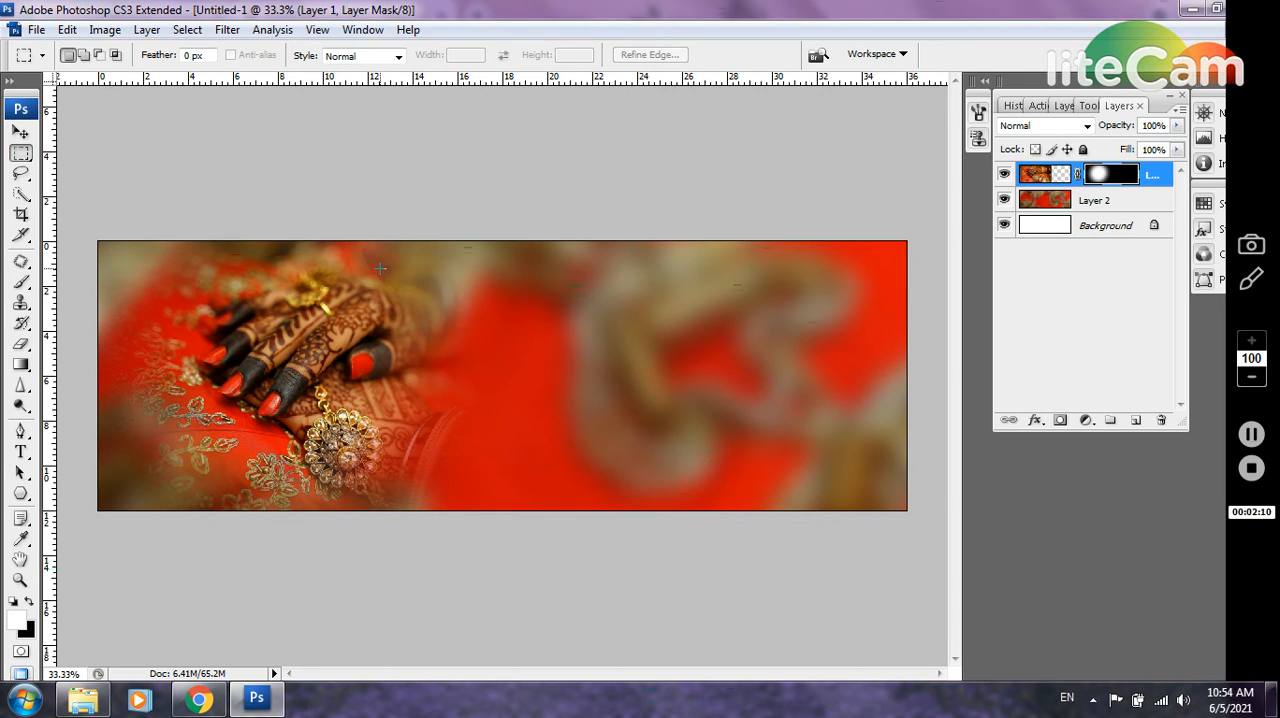
pyautogui.click(1135, 420)
pyautogui.moveTo(776, 488); pyautogui.dragTo(925, 625)
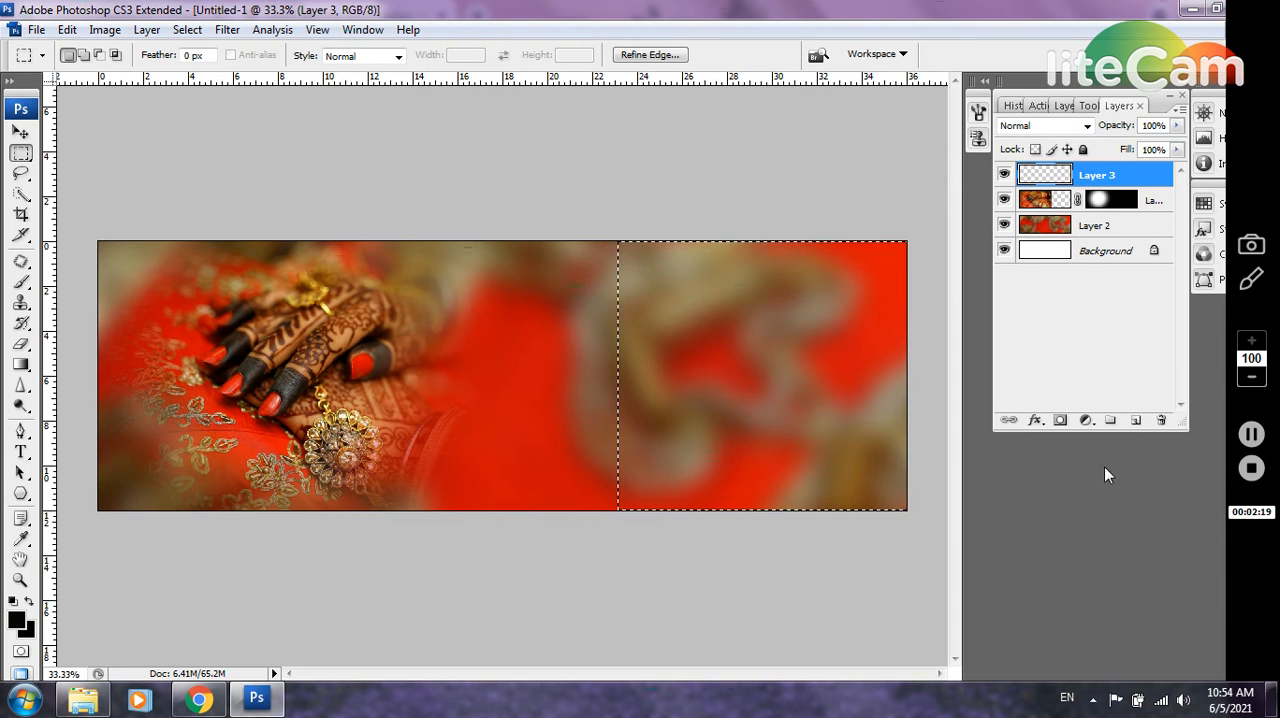
pyautogui.hotkey('alt', 'BackSpace')
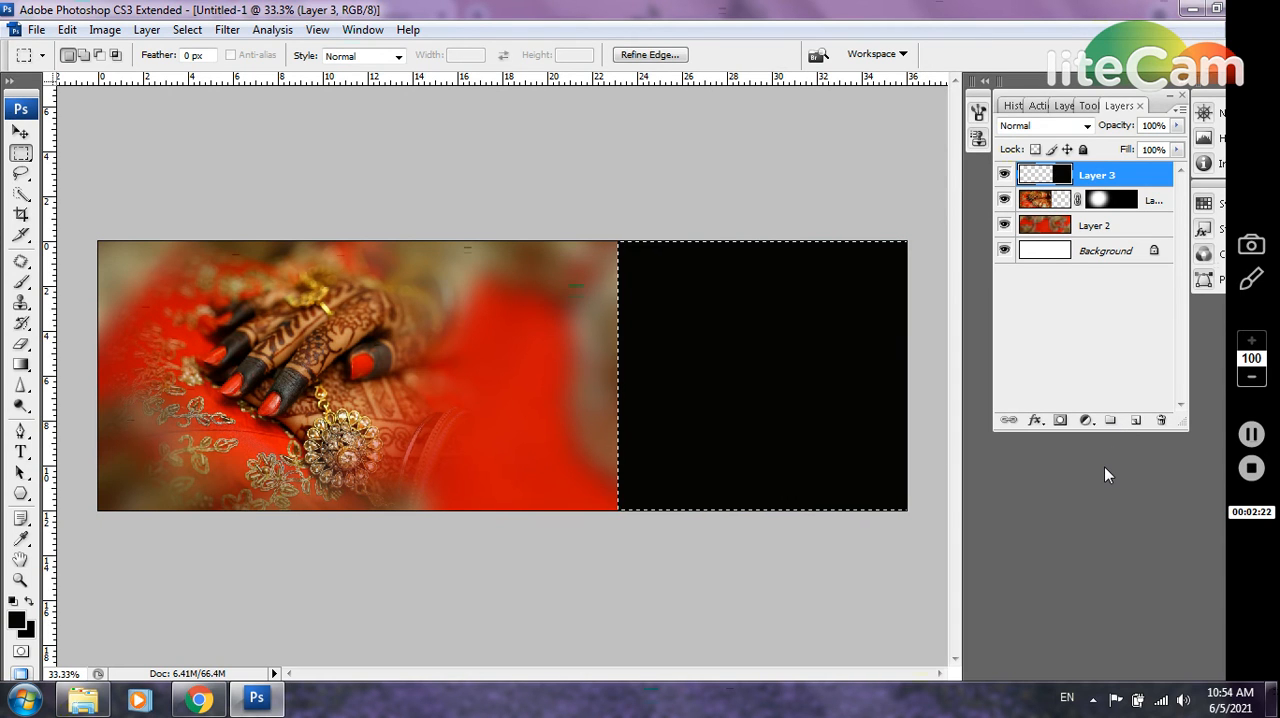
pyautogui.hotkey('ctrl', 'd')
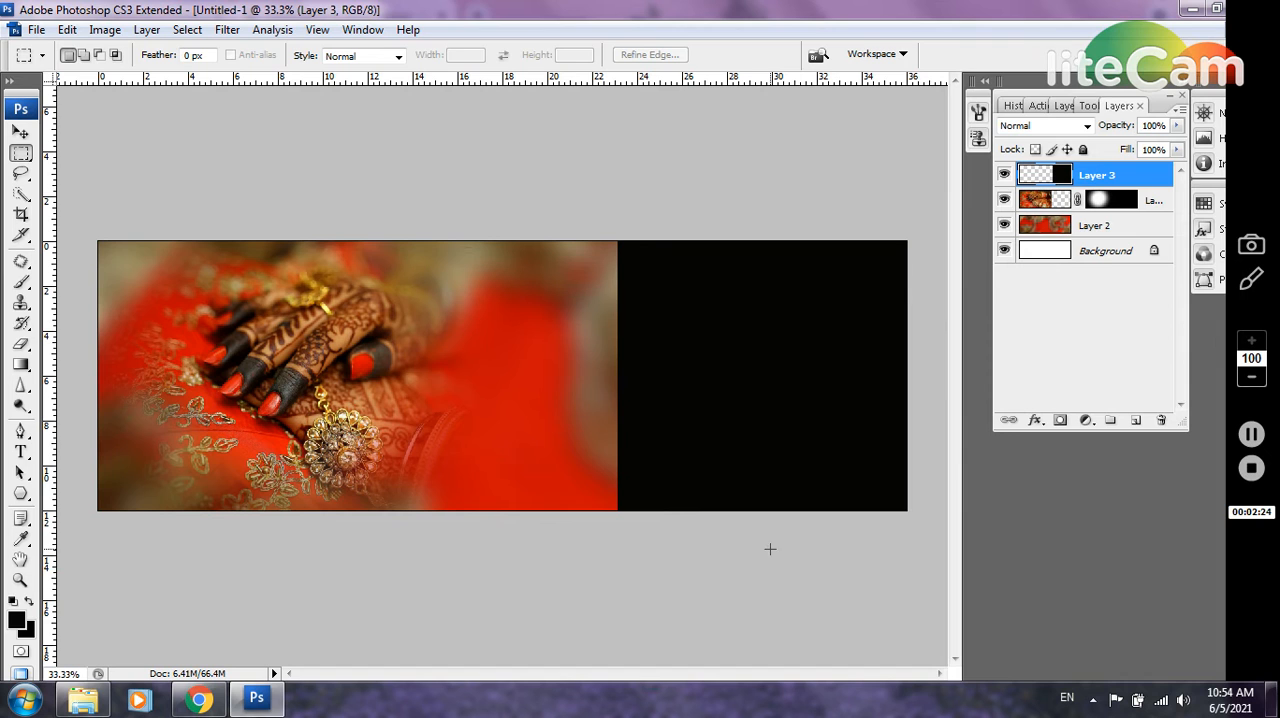
# Rotate the black rectangle 45° and move it right until it covers the canvas's right edge, leaving a left-pointing corner
pyautogui.hotkey('ctrl', 't')
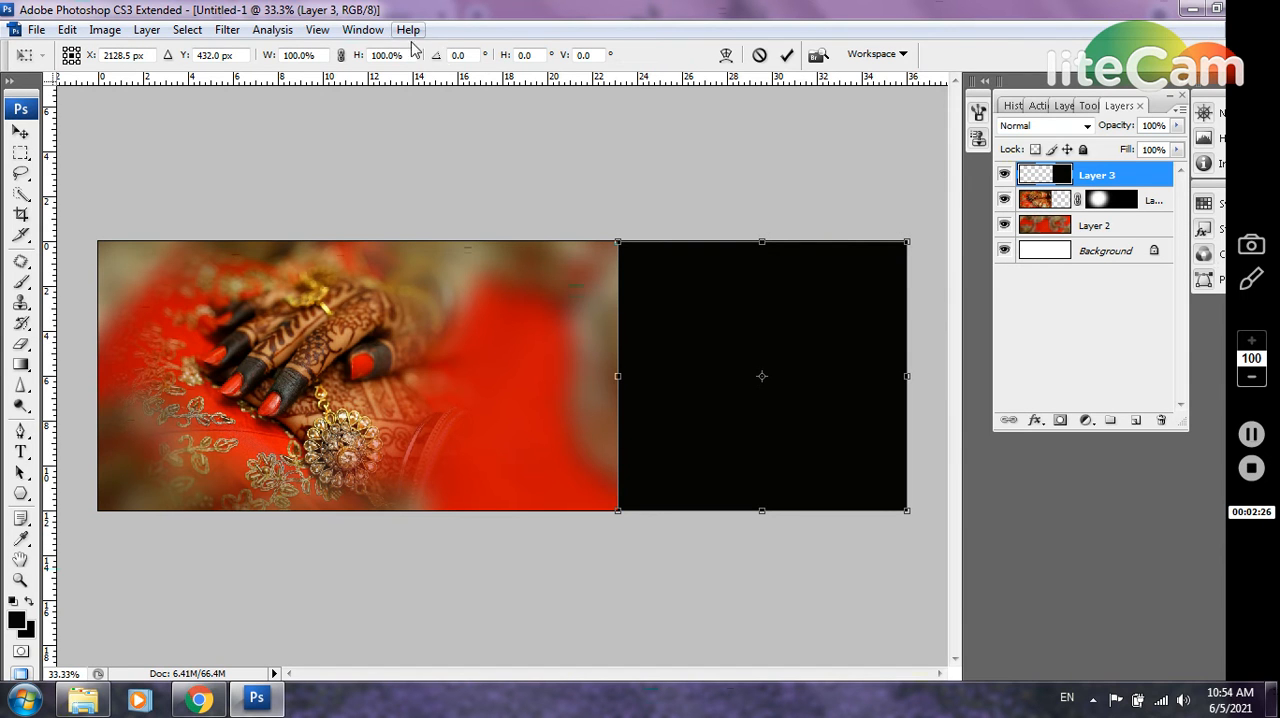
pyautogui.click(474, 55)
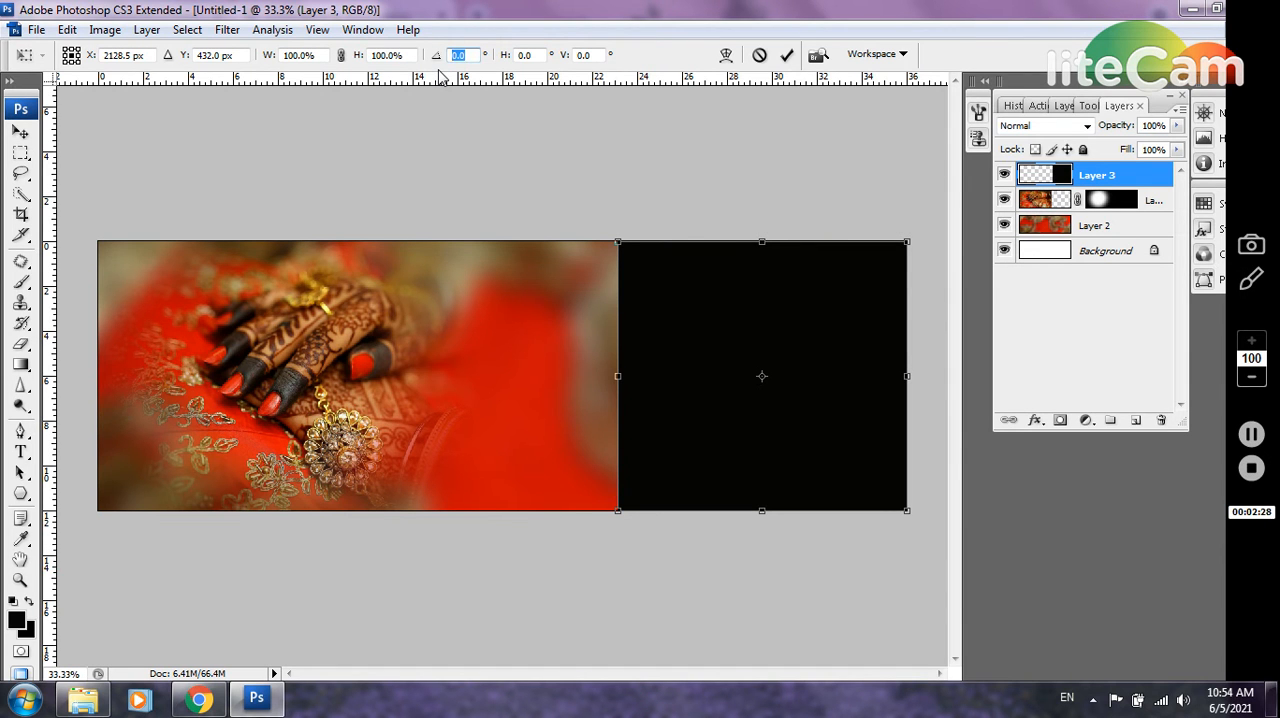
pyautogui.write('45')
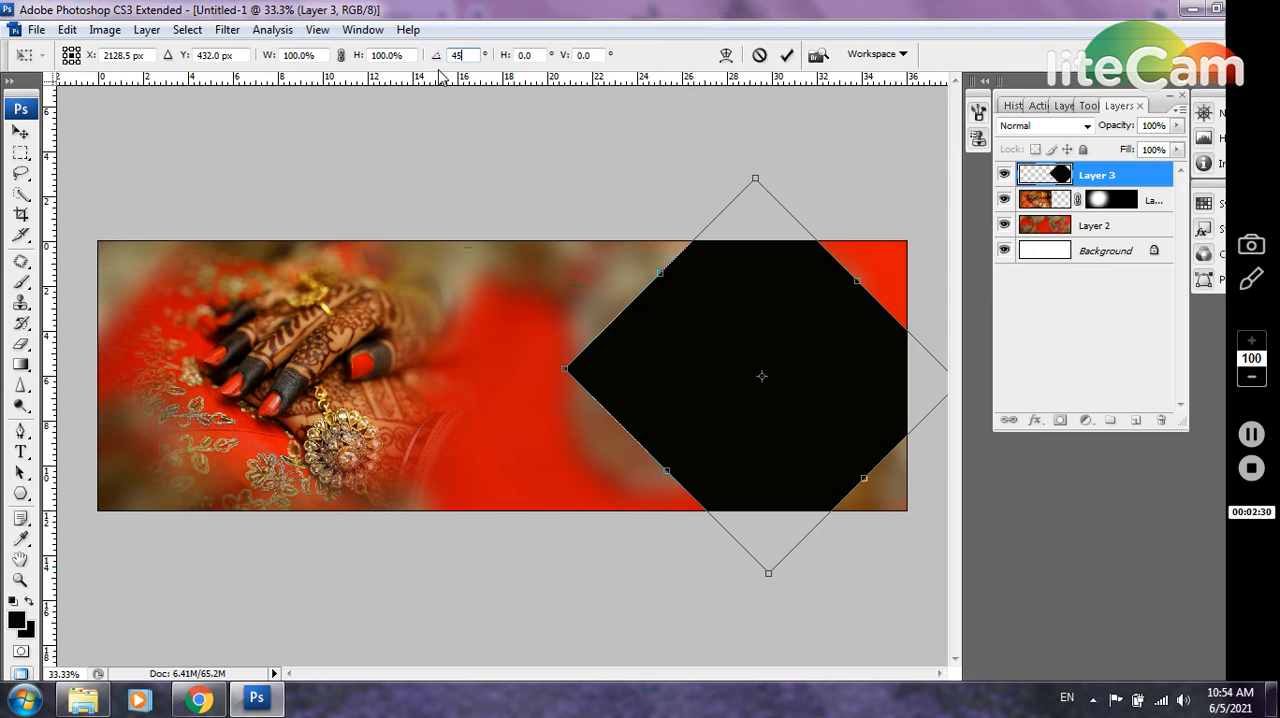
pyautogui.press('Return')
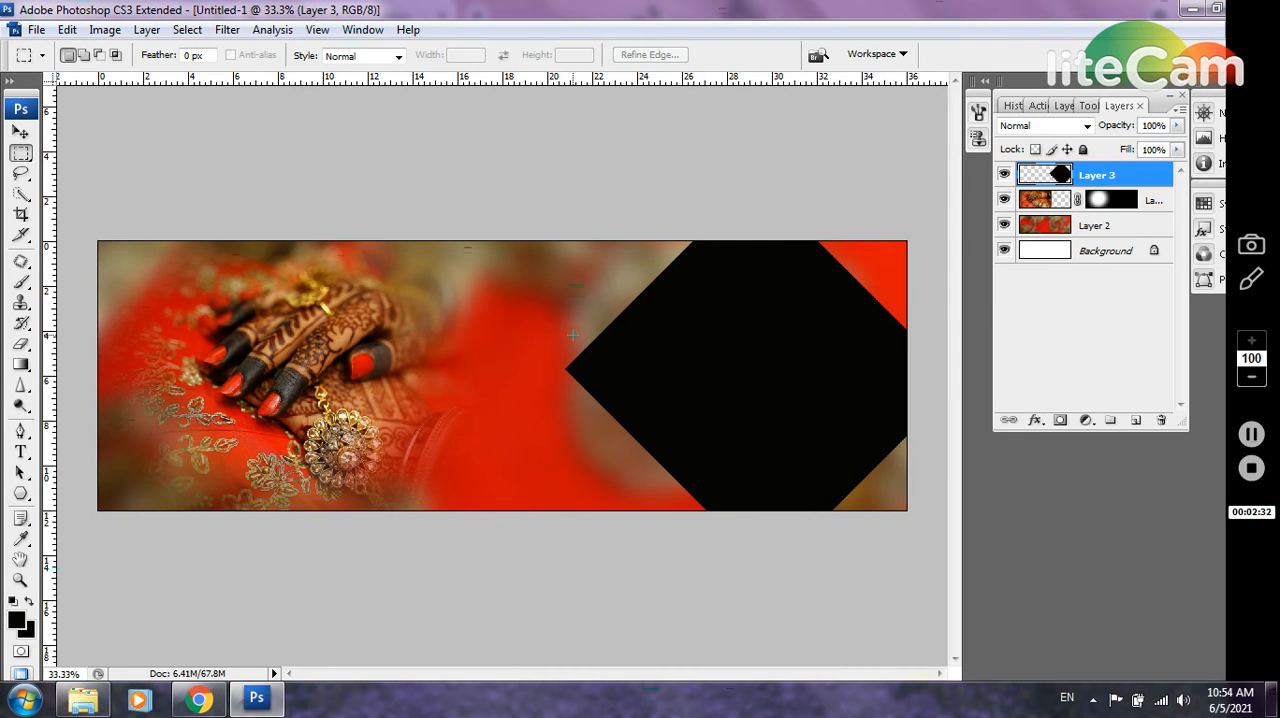
pyautogui.click(27, 135)
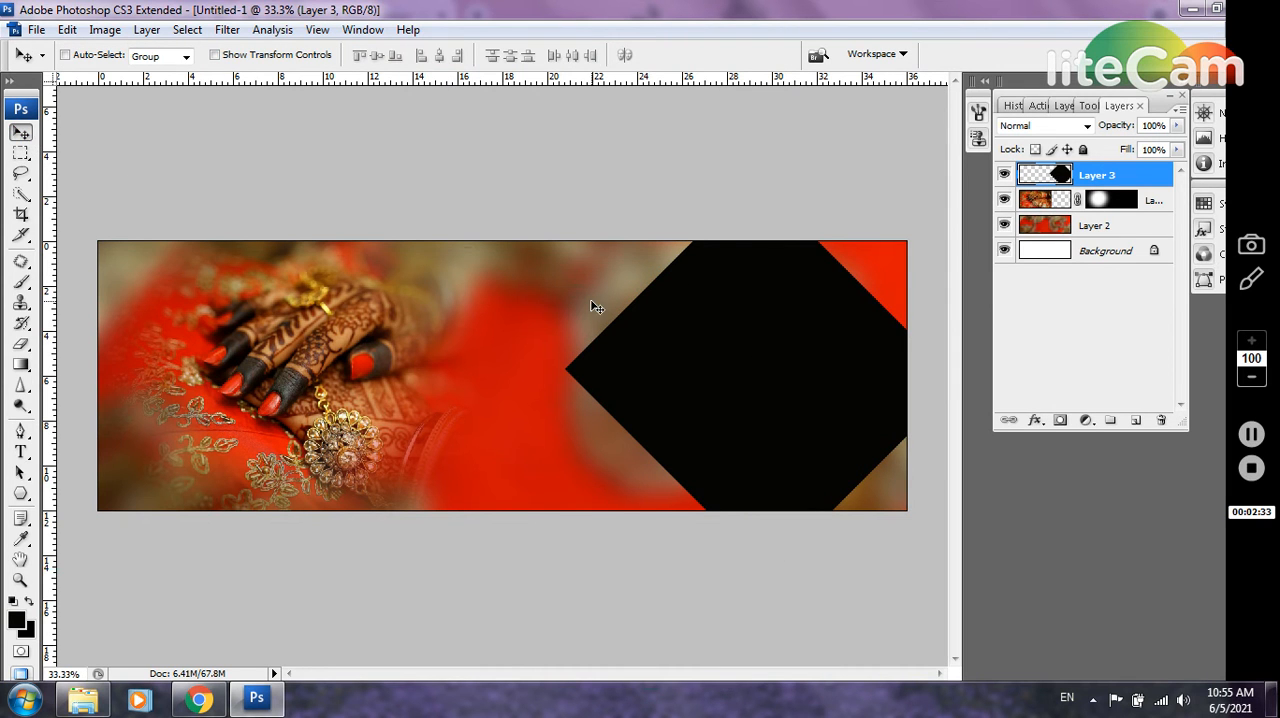
pyautogui.moveTo(745, 362); pyautogui.dragTo(834, 364)
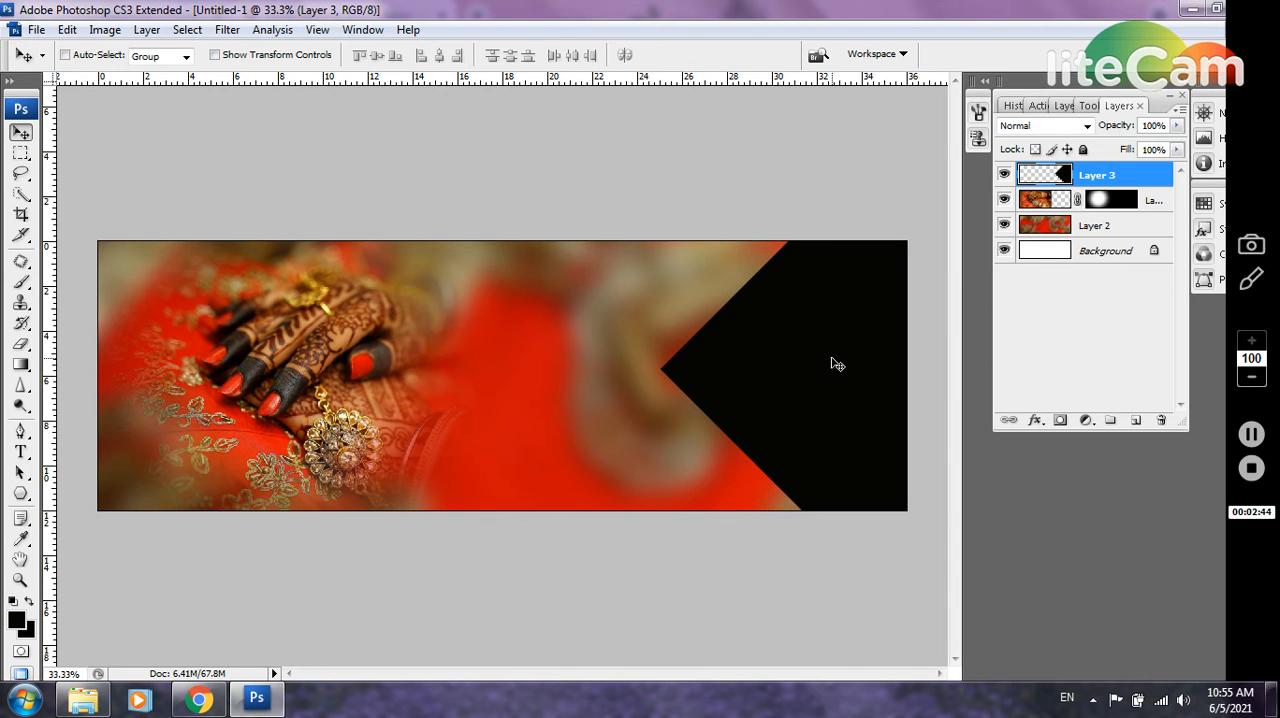
# On a new layer, create a small black square about 3.6 inches wide between the hands and the large black shape
pyautogui.click(1135, 421)
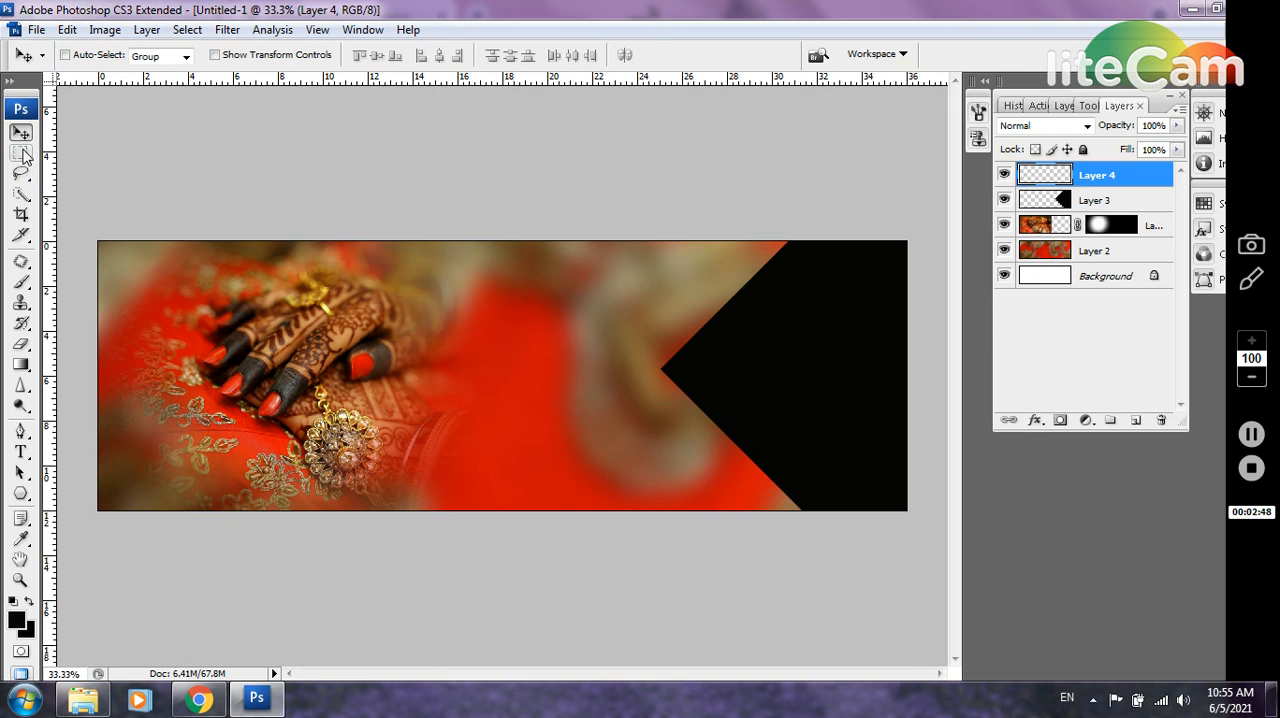
pyautogui.click(21, 153)
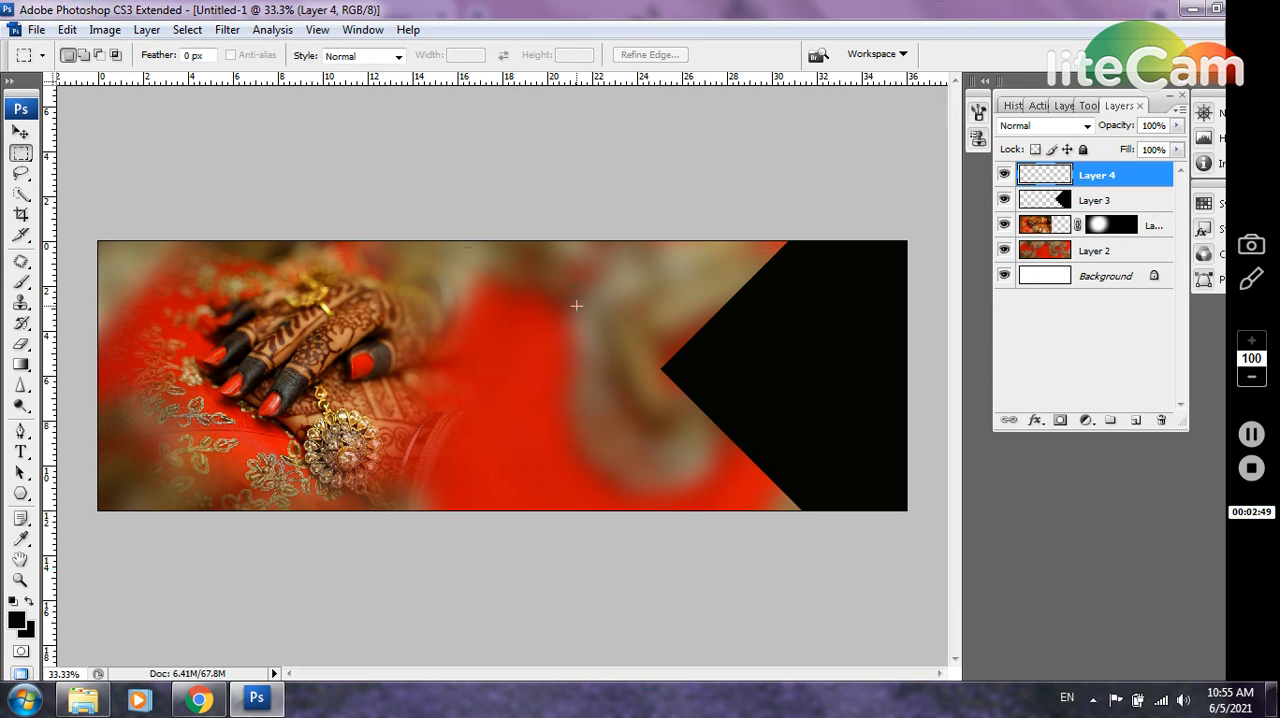
pyautogui.moveTo(551, 330); pyautogui.dragTo(598, 349)
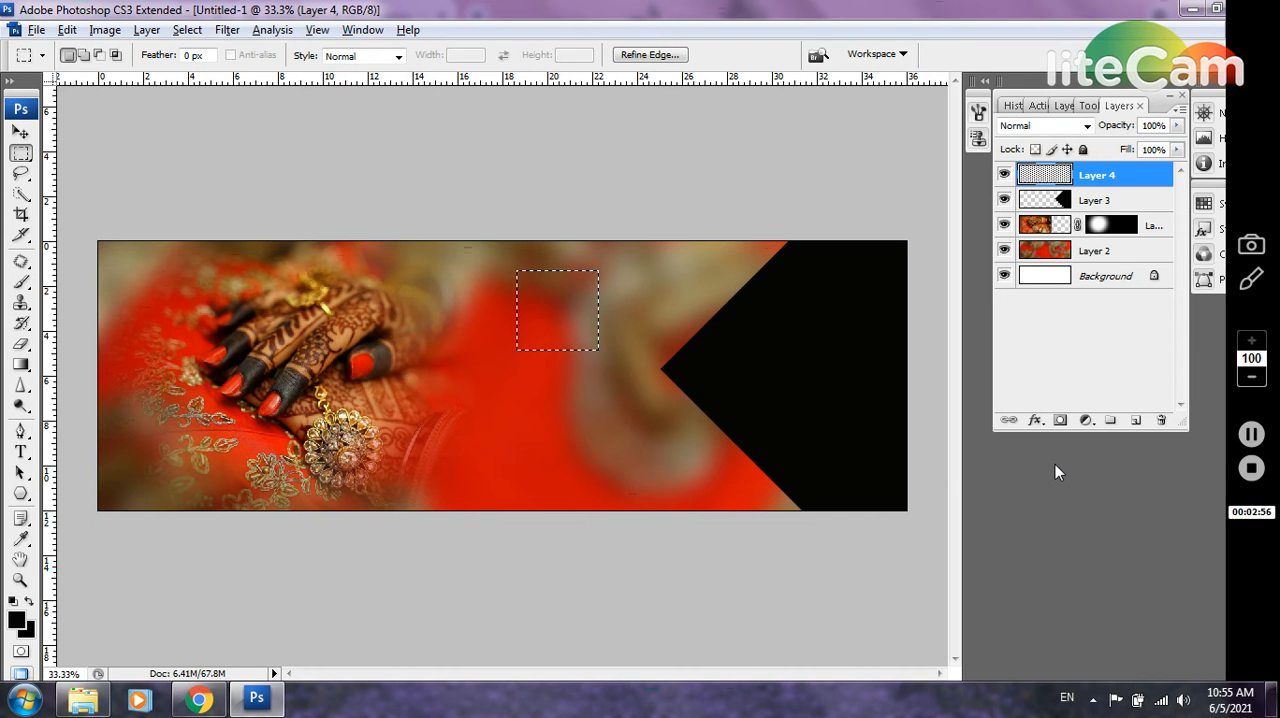
pyautogui.hotkey('alt', 'BackSpace')
pyautogui.hotkey('ctrl', 'd')
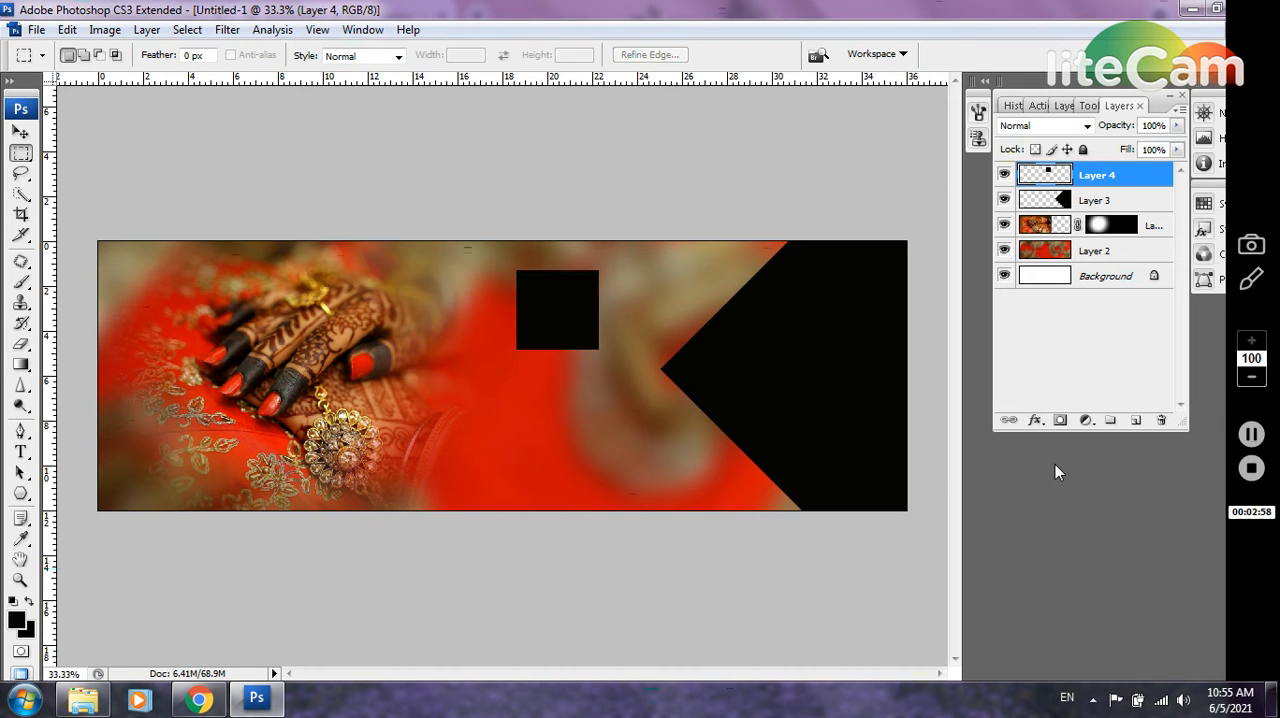
# Rotate the small black square 45° and place a duplicate of it just off the large shape's lower-left edge
pyautogui.hotkey('ctrl', 't')
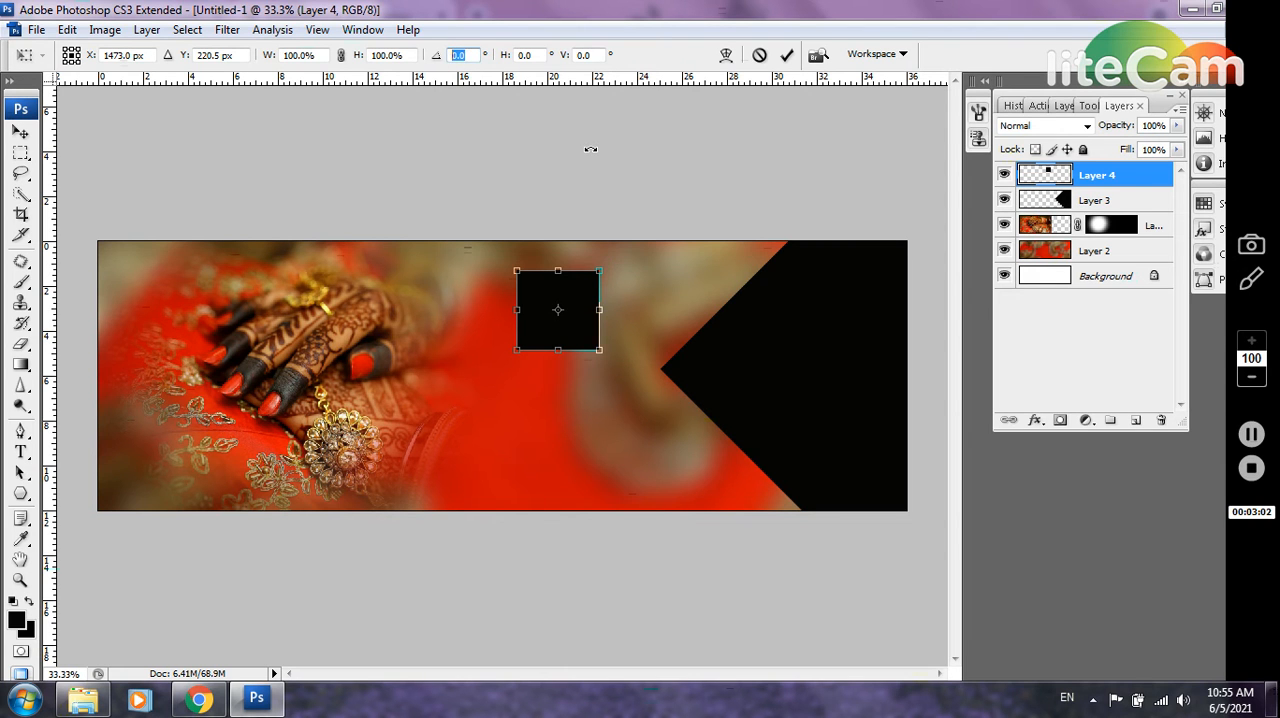
pyautogui.write('45')
pyautogui.press('Return')
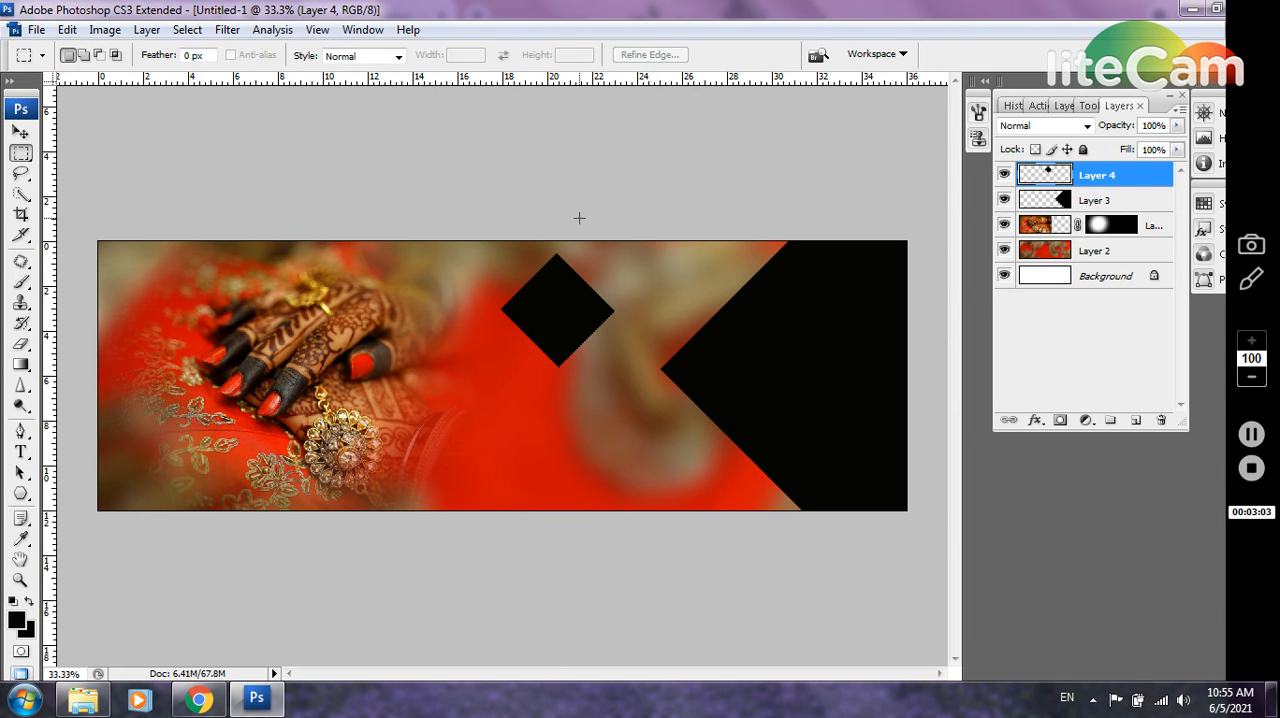
pyautogui.click(21, 132)
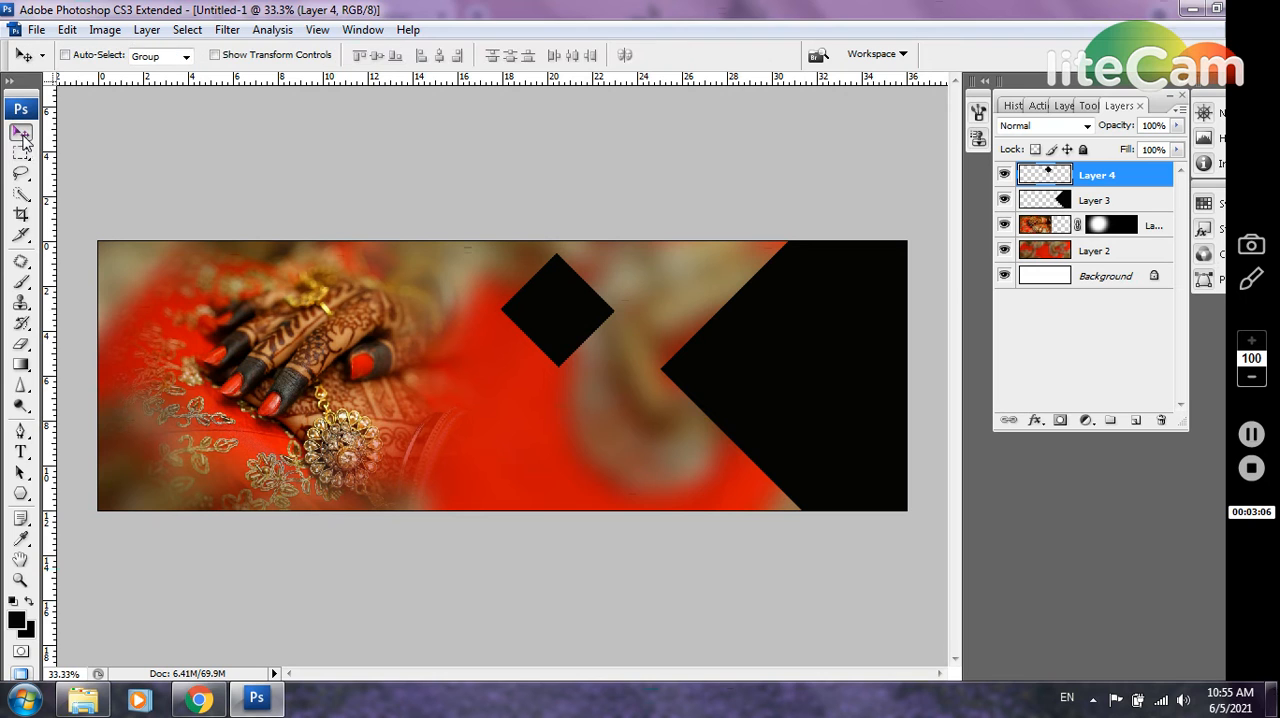
pyautogui.moveTo(535, 317); pyautogui.dragTo(641, 446)
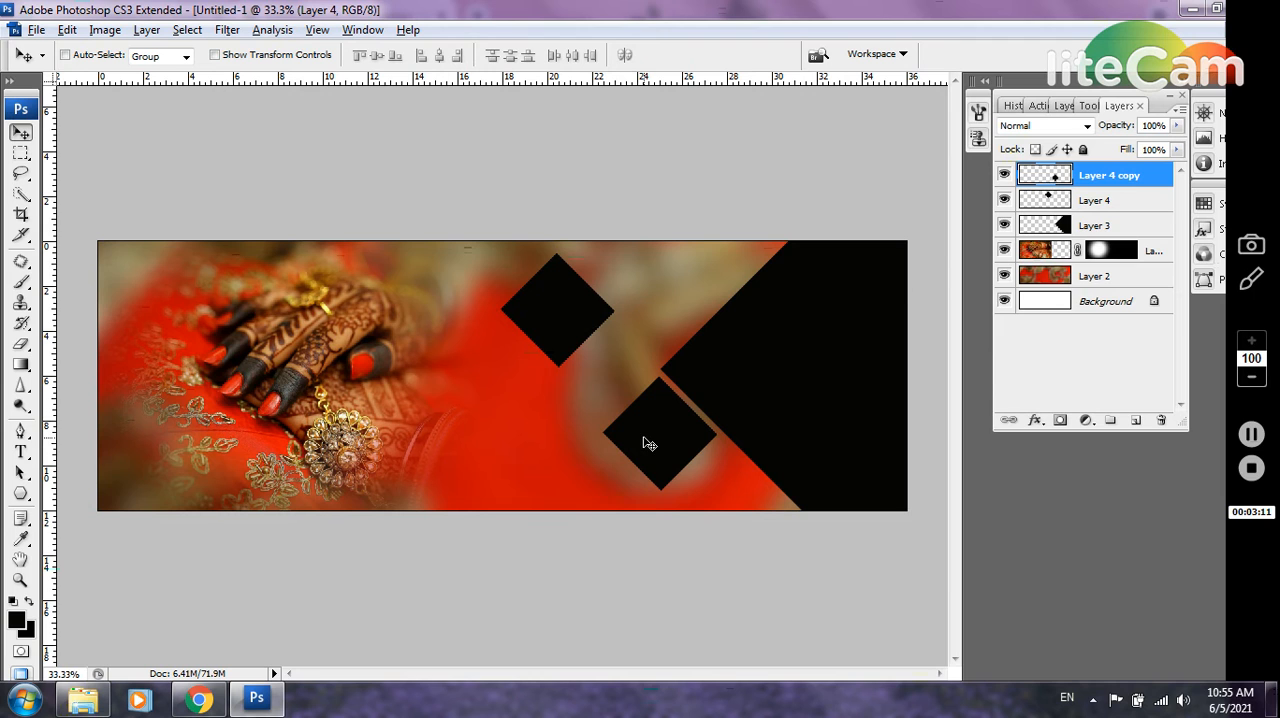
pyautogui.press('Up')
pyautogui.press('Up')
pyautogui.press('Up')
pyautogui.press('Up')
pyautogui.press('Up')
pyautogui.press('Up')
pyautogui.press('Up')
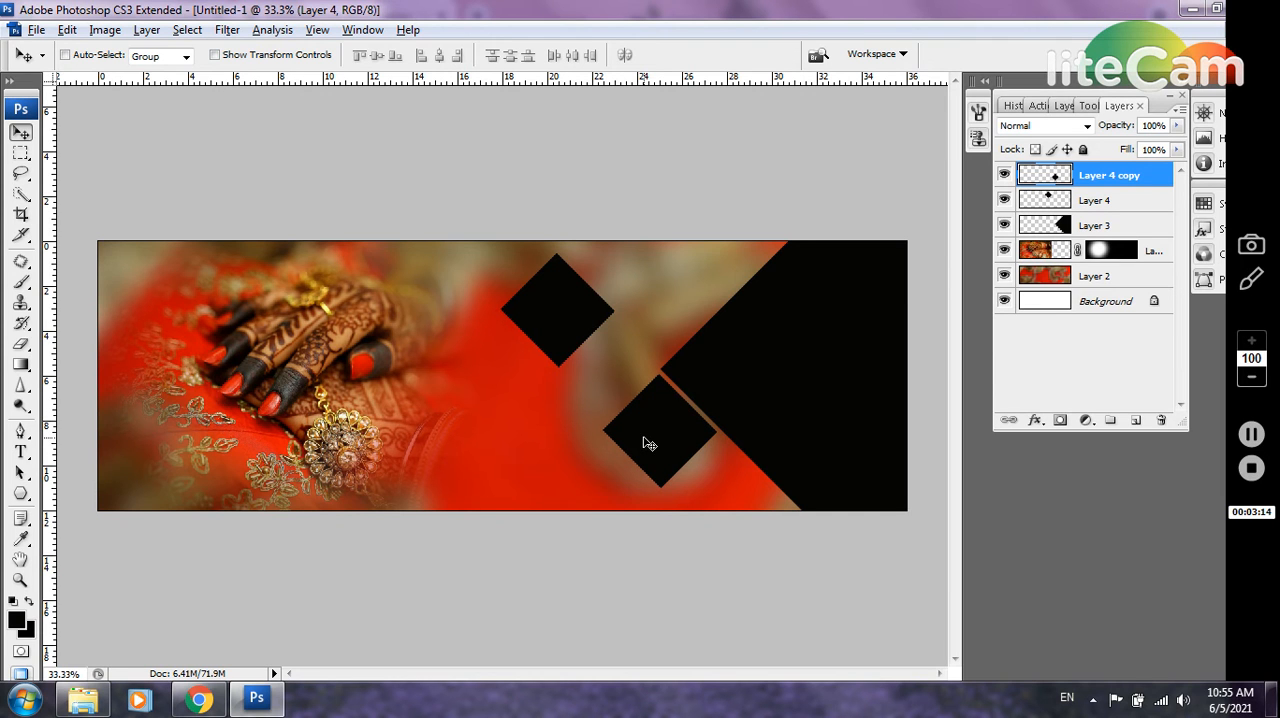
pyautogui.moveTo(641, 437); pyautogui.dragTo(639, 430)
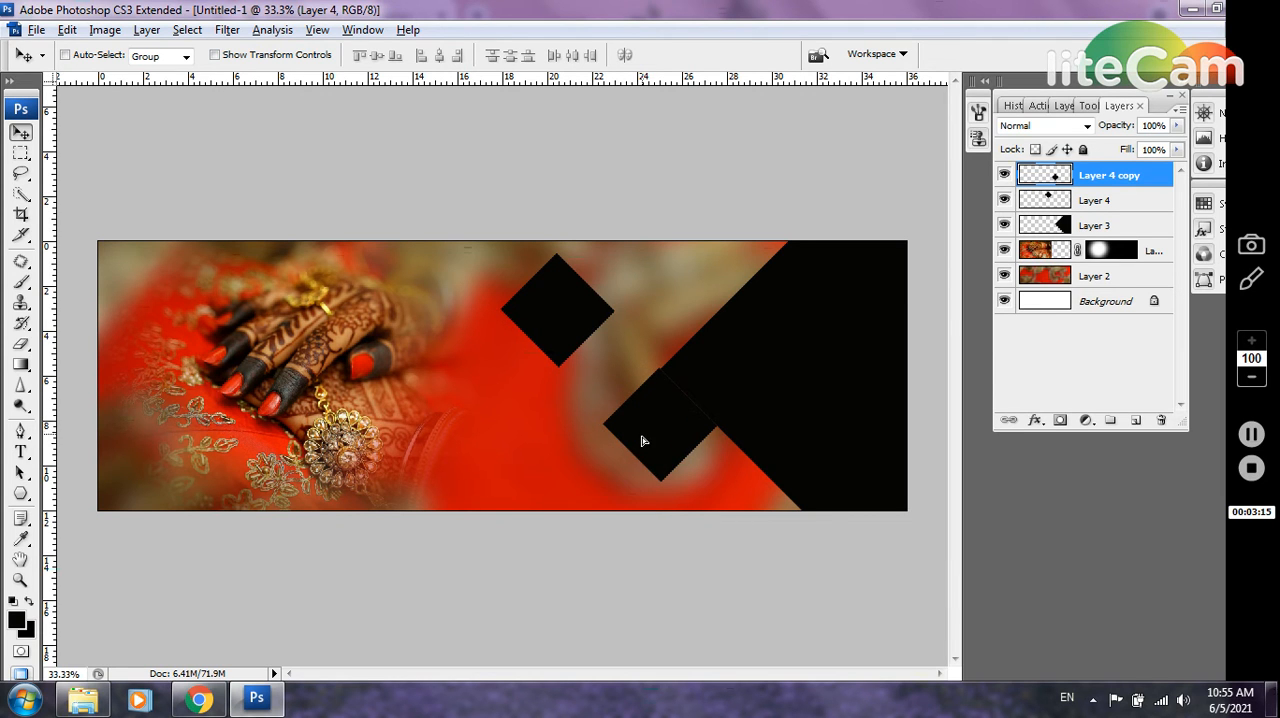
pyautogui.hotkey('ctrl', 'z')
pyautogui.hotkey('ctrl', 'z')
pyautogui.hotkey('ctrl', 'z')
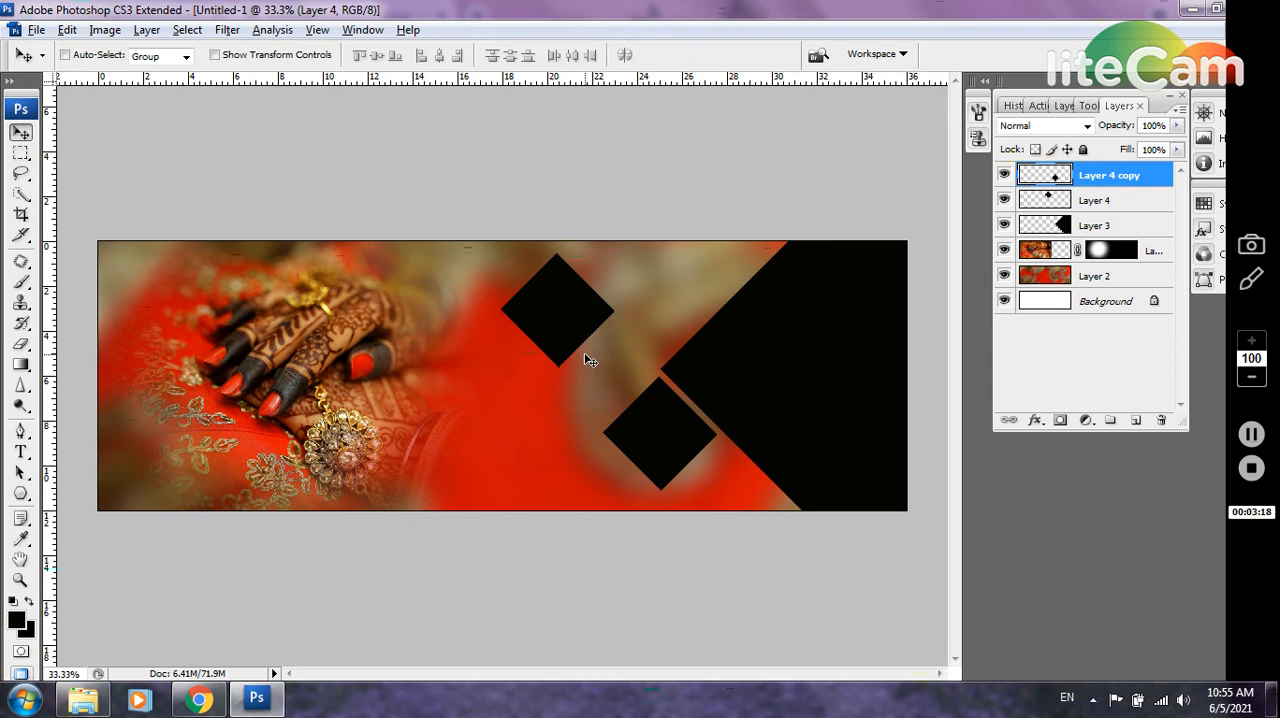
# Move the original small diamond on Layer 4 beside the large shape's upper-left edge, above its duplicate
pyautogui.rightClick(571, 332)
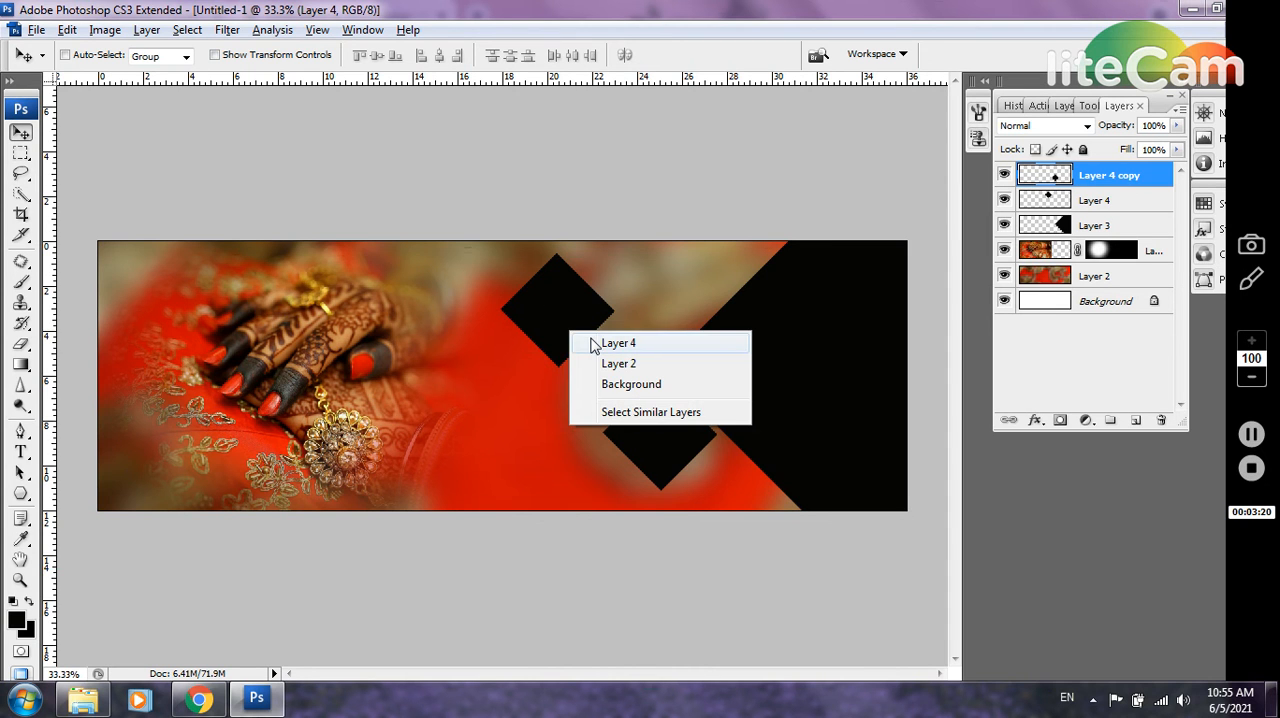
pyautogui.click(618, 343)
pyautogui.moveTo(569, 323); pyautogui.dragTo(672, 317)
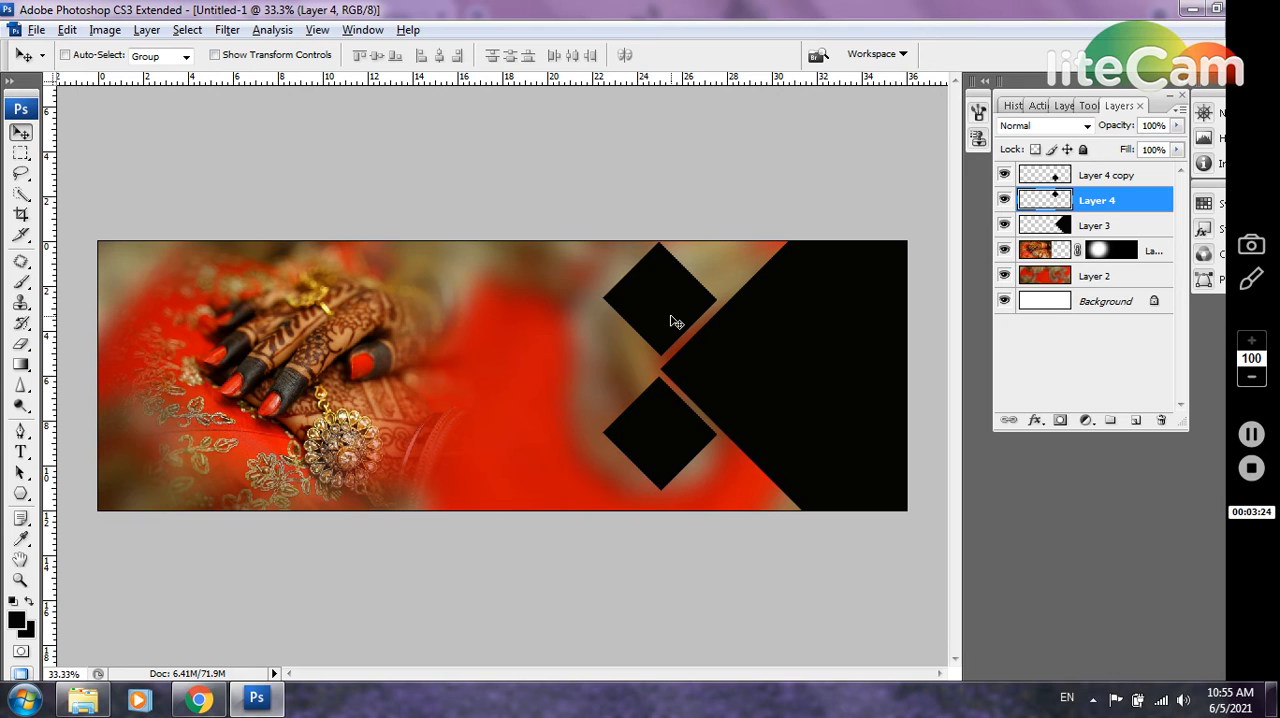
# Nudge the upper diamond until a narrow, even gap separates it from the large black shape's upper-left edge
pyautogui.hotkey('shift', 'Left')
pyautogui.hotkey('shift', 'Left')
pyautogui.hotkey('shift', 'Left')
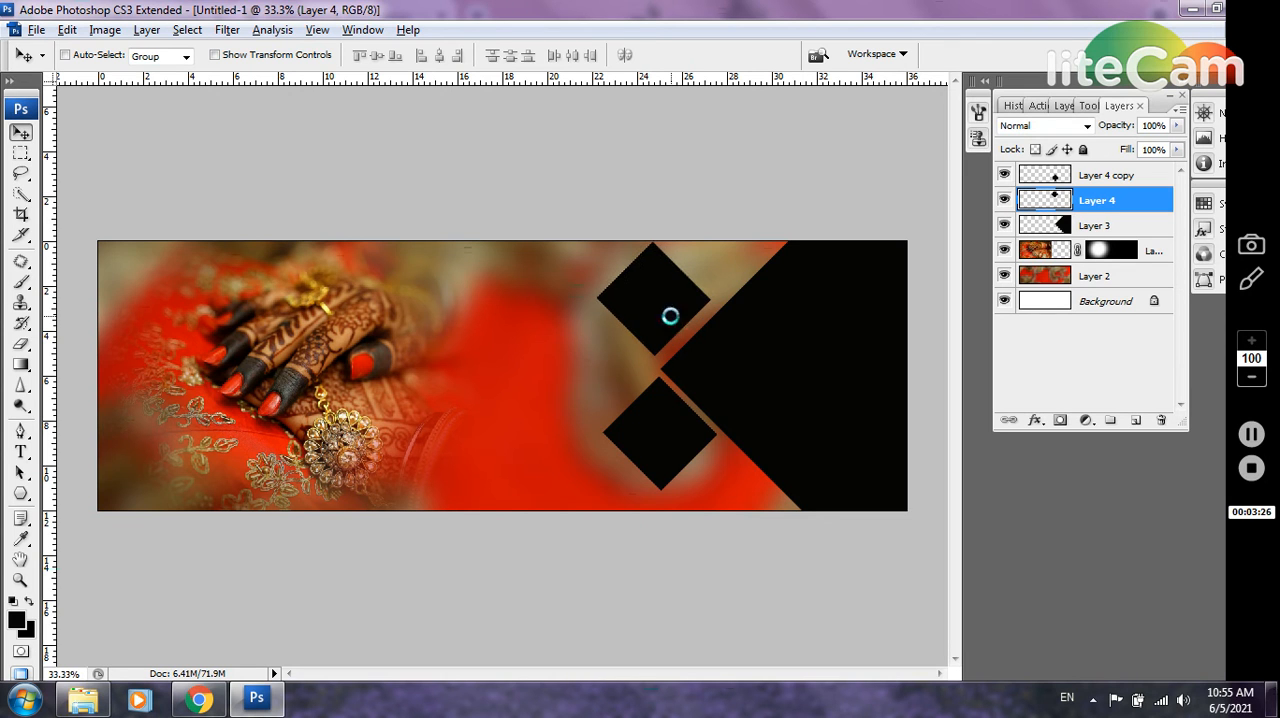
pyautogui.hotkey('shift', 'Down')
pyautogui.hotkey('shift', 'Down')
pyautogui.hotkey('shift', 'Down')
pyautogui.hotkey('shift', 'Down')
pyautogui.hotkey('shift', 'Down')
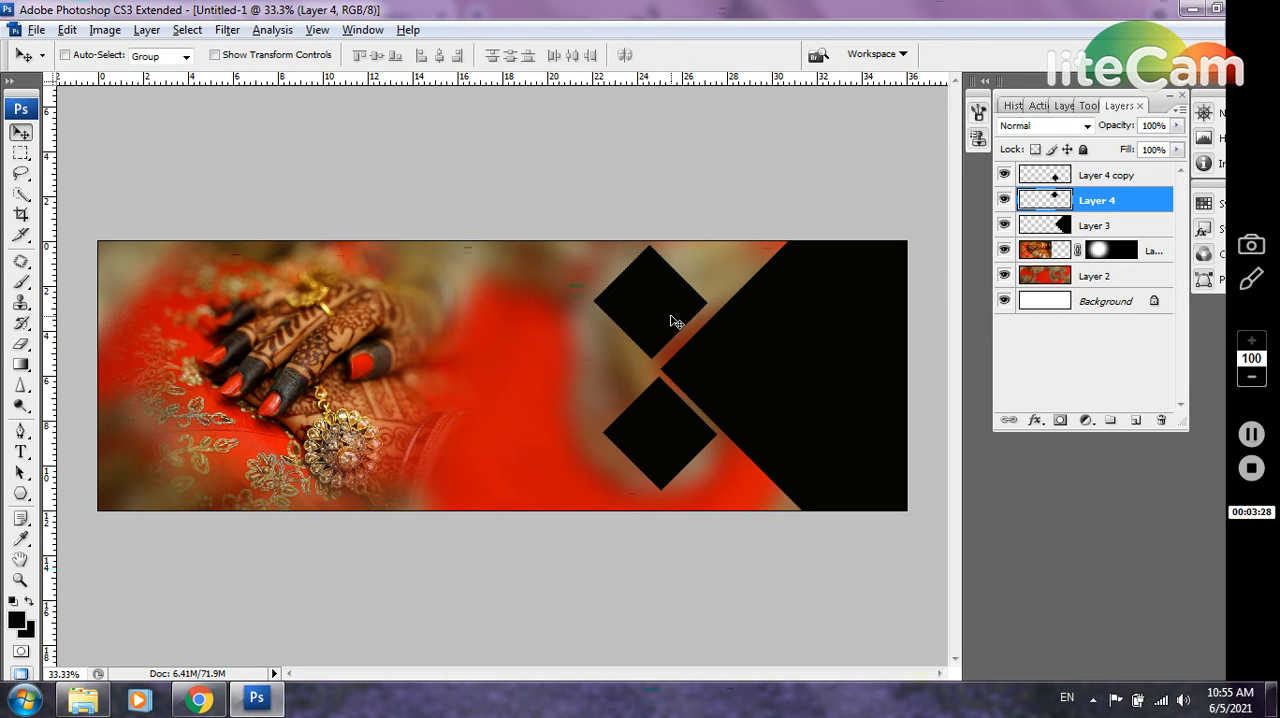
pyautogui.hotkey('shift', 'Right')
pyautogui.hotkey('shift', 'Right')
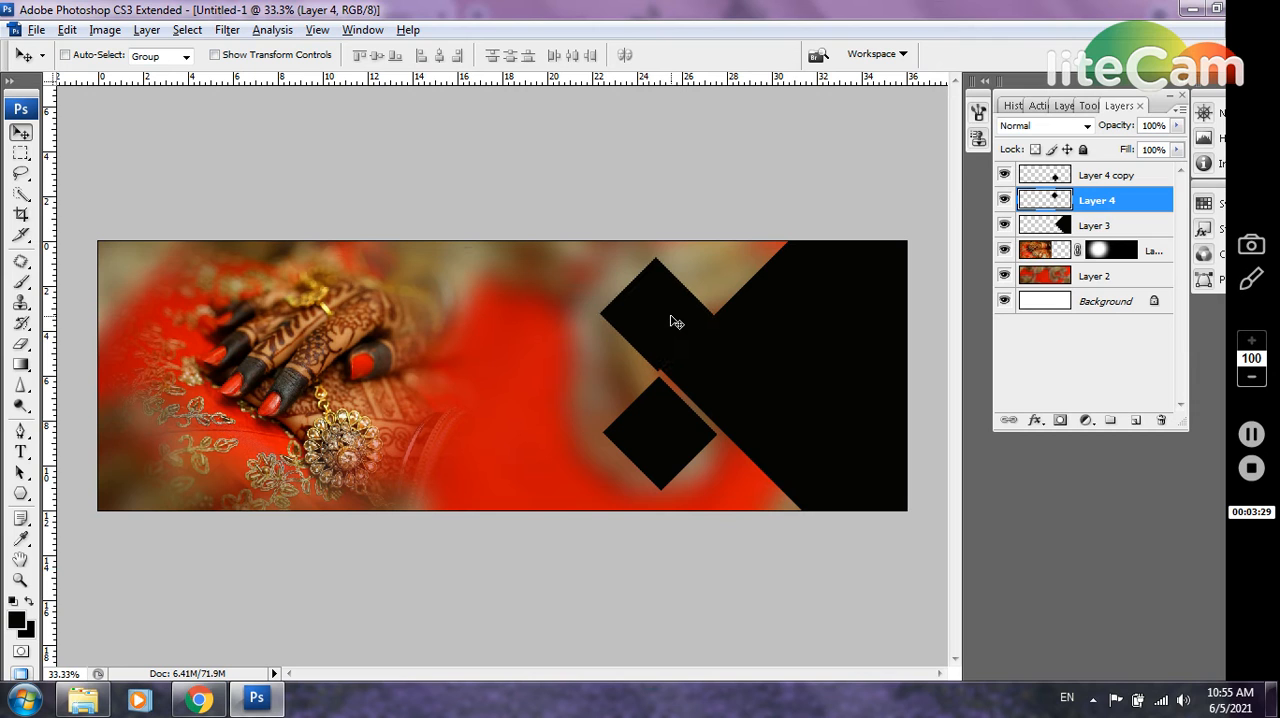
pyautogui.hotkey('shift', 'Up')
pyautogui.hotkey('shift', 'Up')
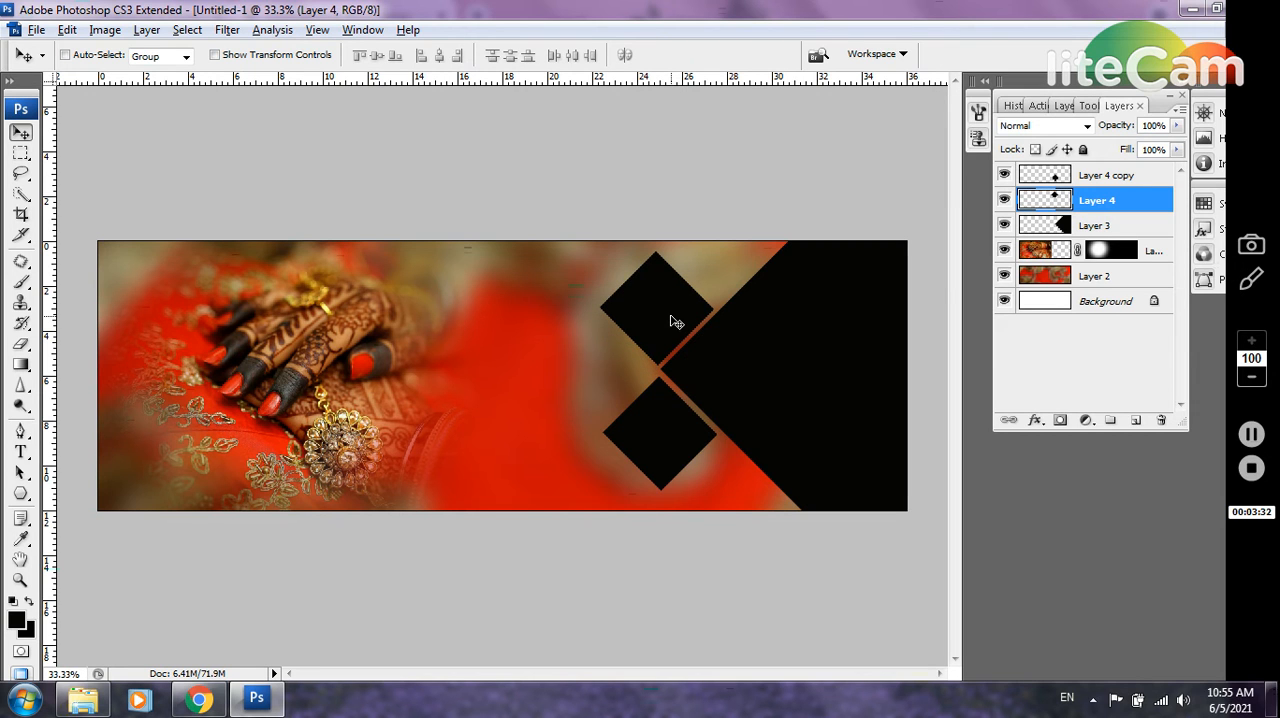
# Nudge the lower diamond on Layer 4 copy to match the upper diamond's alignment and its narrow gap to the large shape
pyautogui.rightClick(674, 410)
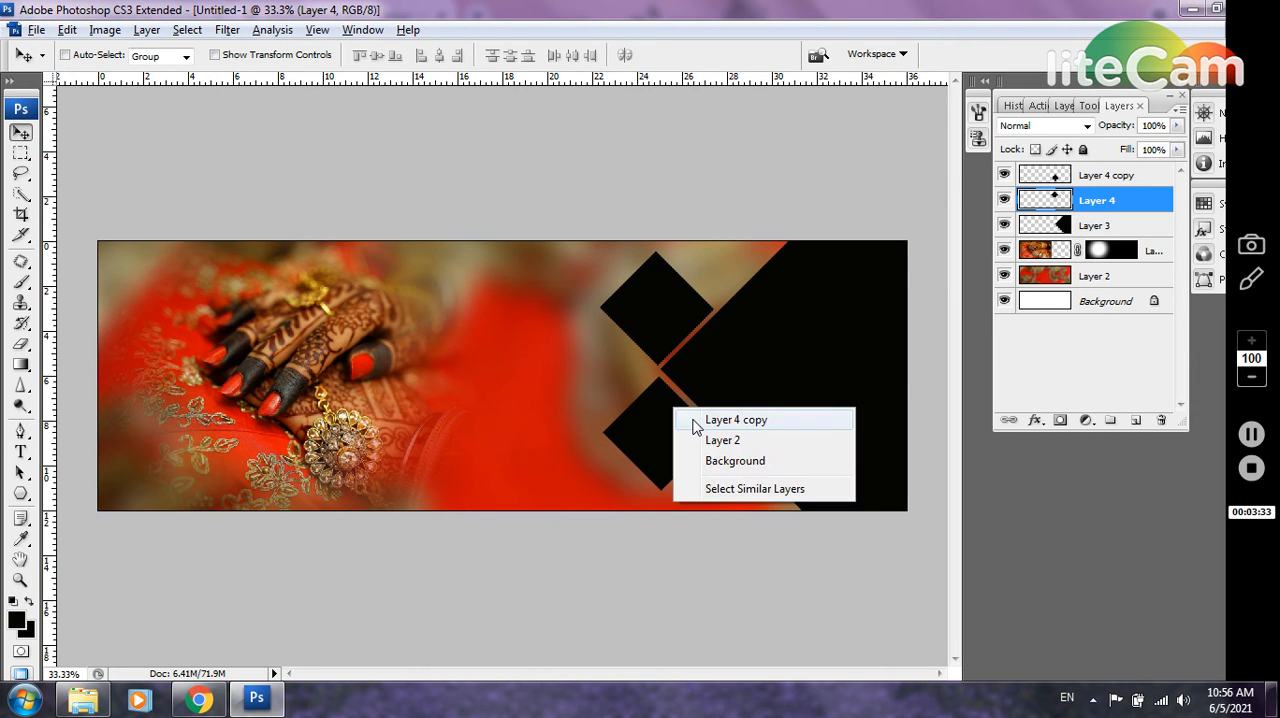
pyautogui.click(695, 422)
pyautogui.hotkey('shift', 'Right')
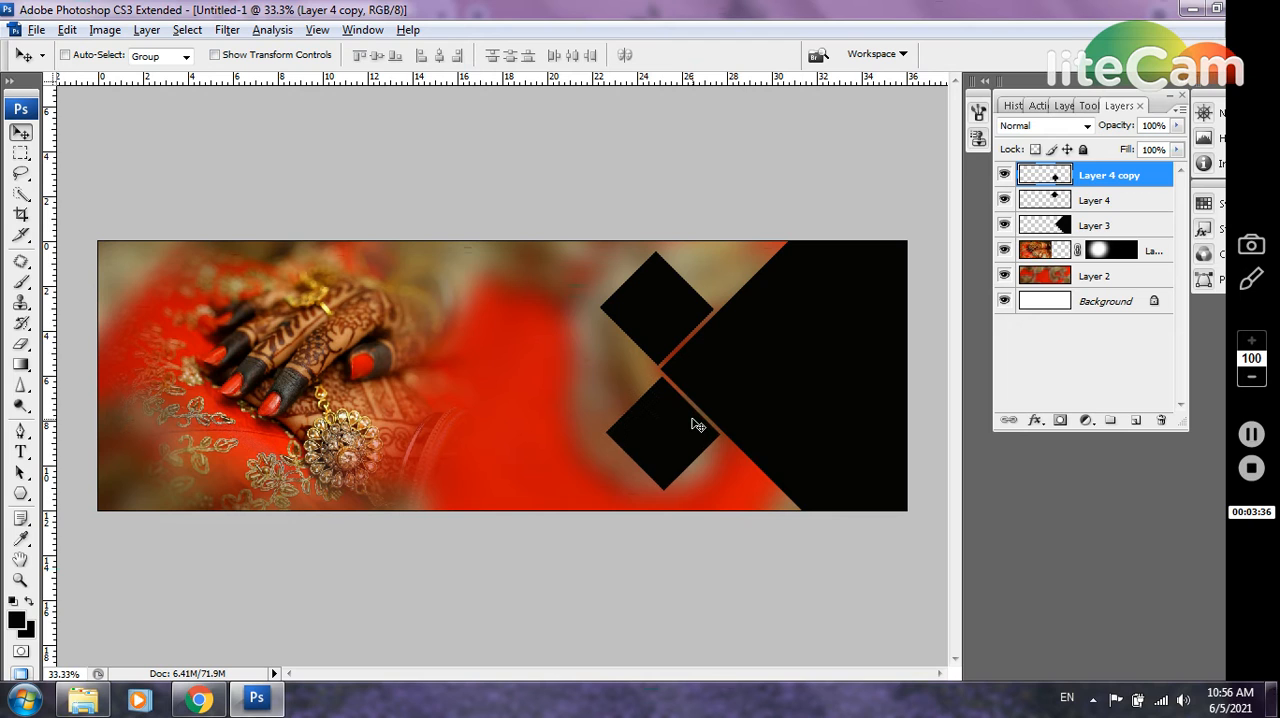
pyautogui.hotkey('shift', 'Up')
pyautogui.hotkey('shift', 'Left')
pyautogui.hotkey('shift', 'Left')
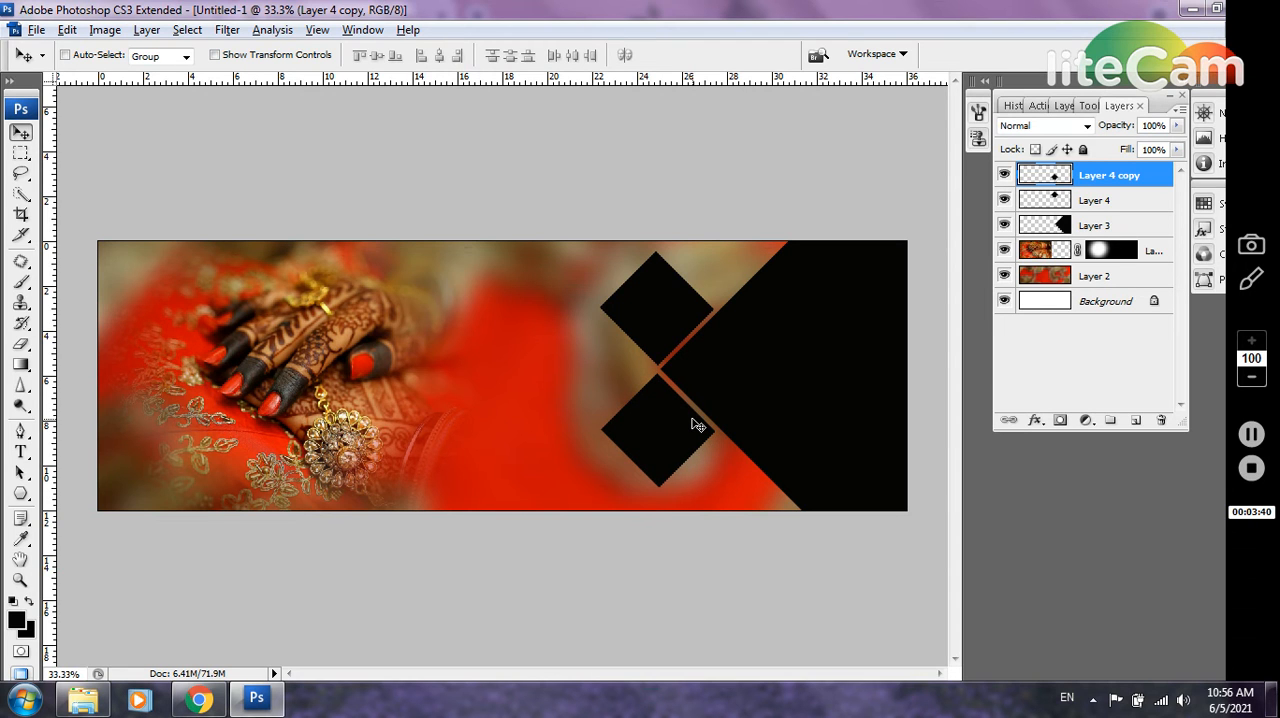
pyautogui.hotkey('shift', 'Right')
pyautogui.hotkey('shift', 'Up')
# Add a new layer with a black-filled square about 7.2 × 7.6 inches in the middle of the spread, then deselect
pyautogui.click(1135, 420)
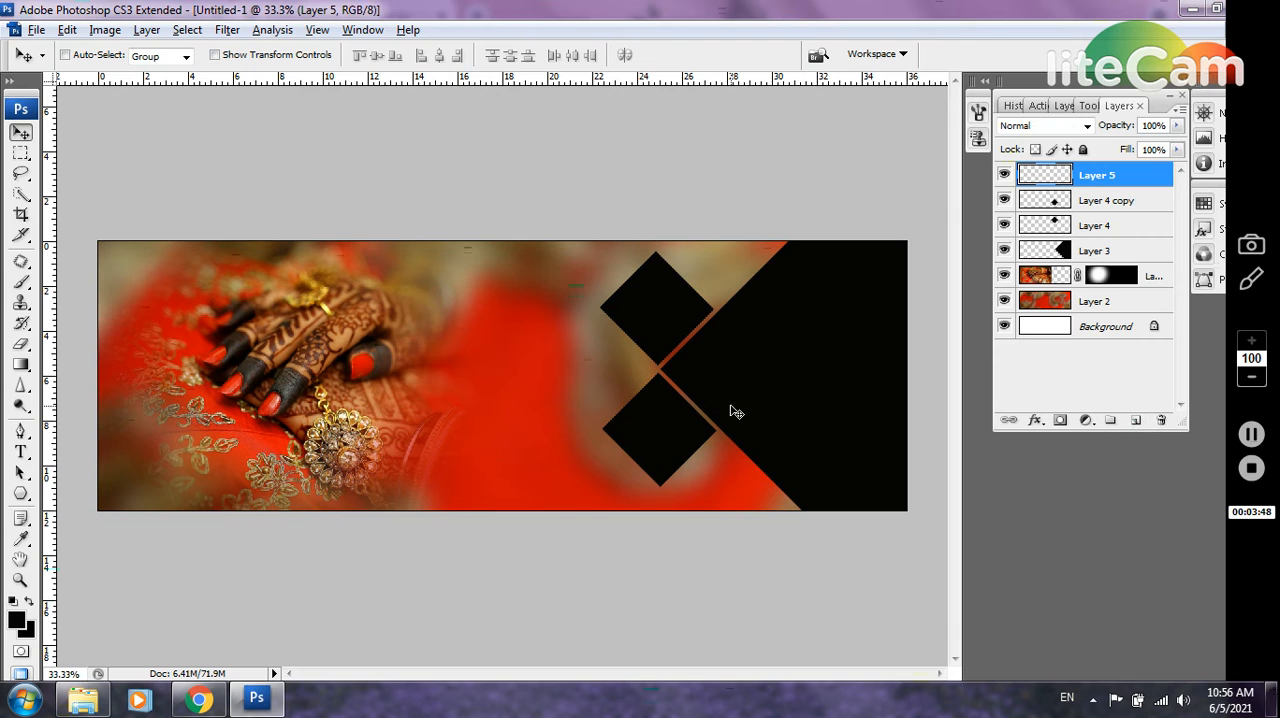
pyautogui.click(21, 152)
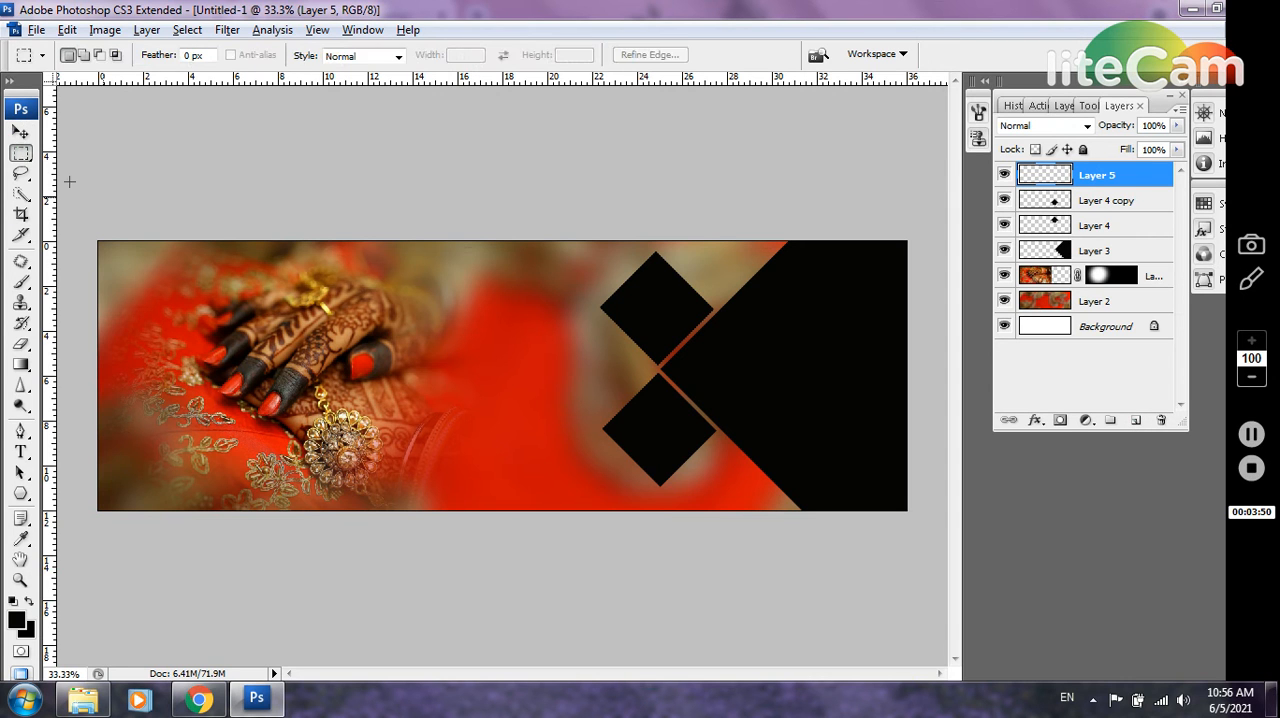
pyautogui.moveTo(509, 421); pyautogui.dragTo(565, 473)
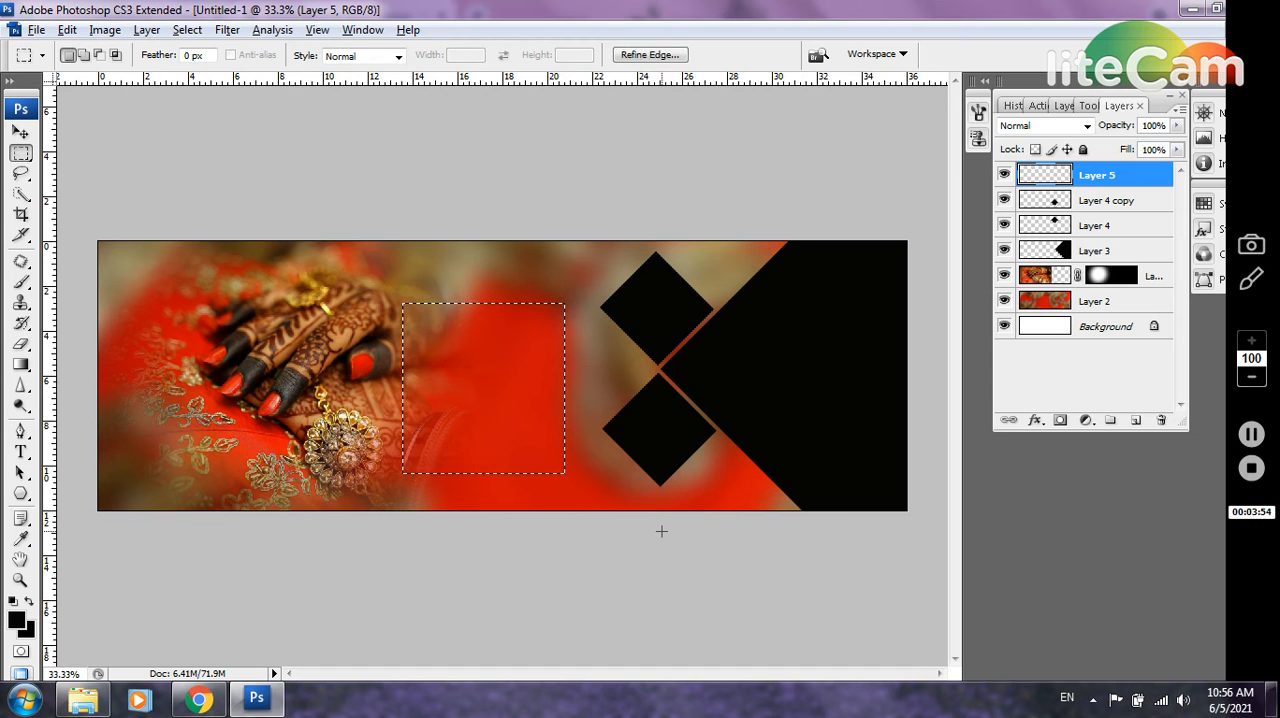
pyautogui.press('alt')
pyautogui.hotkey('alt', 'BackSpace')
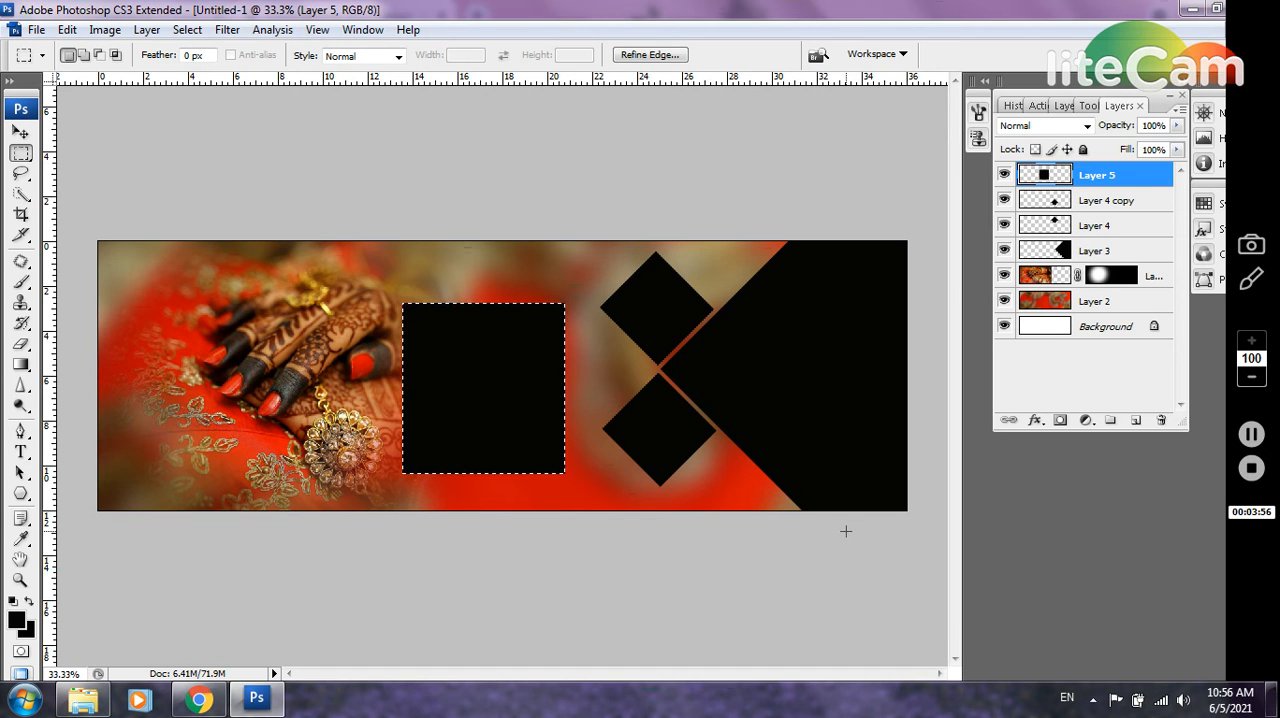
pyautogui.hotkey('ctrl', 'd')
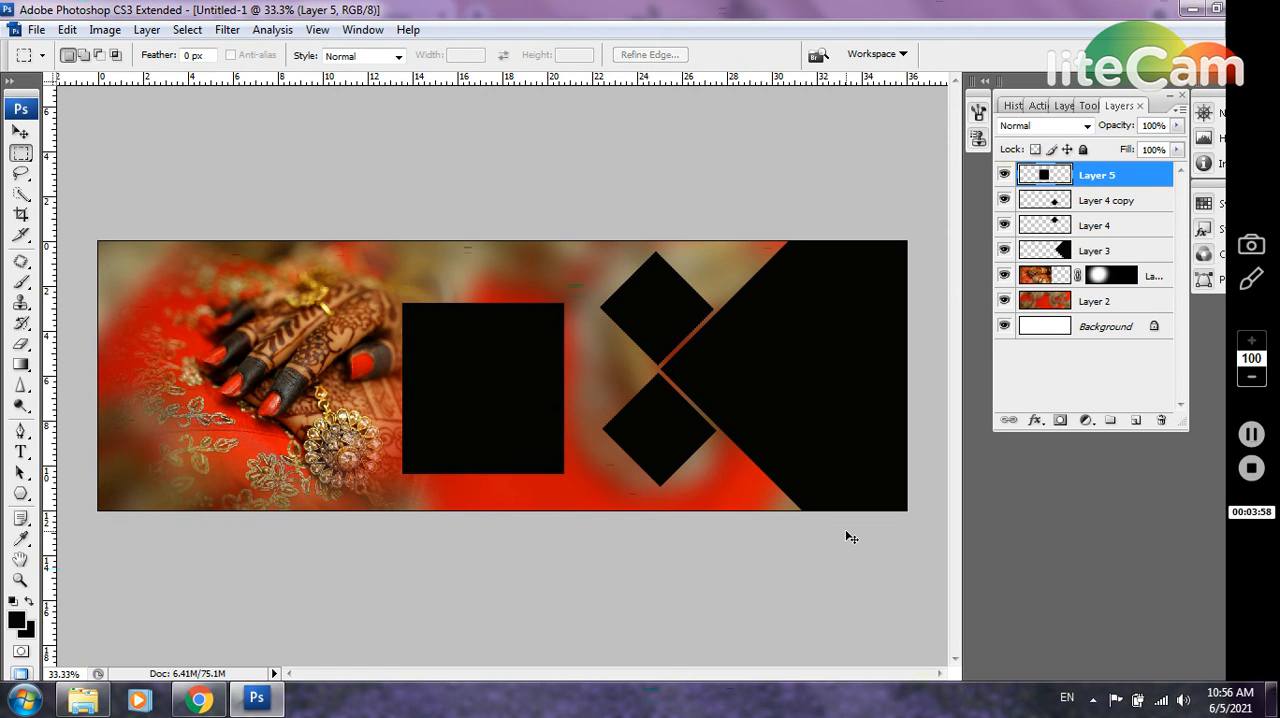
# Rotate the new black square on Layer 5 by 45° into a diamond
pyautogui.hotkey('ctrl', 't')
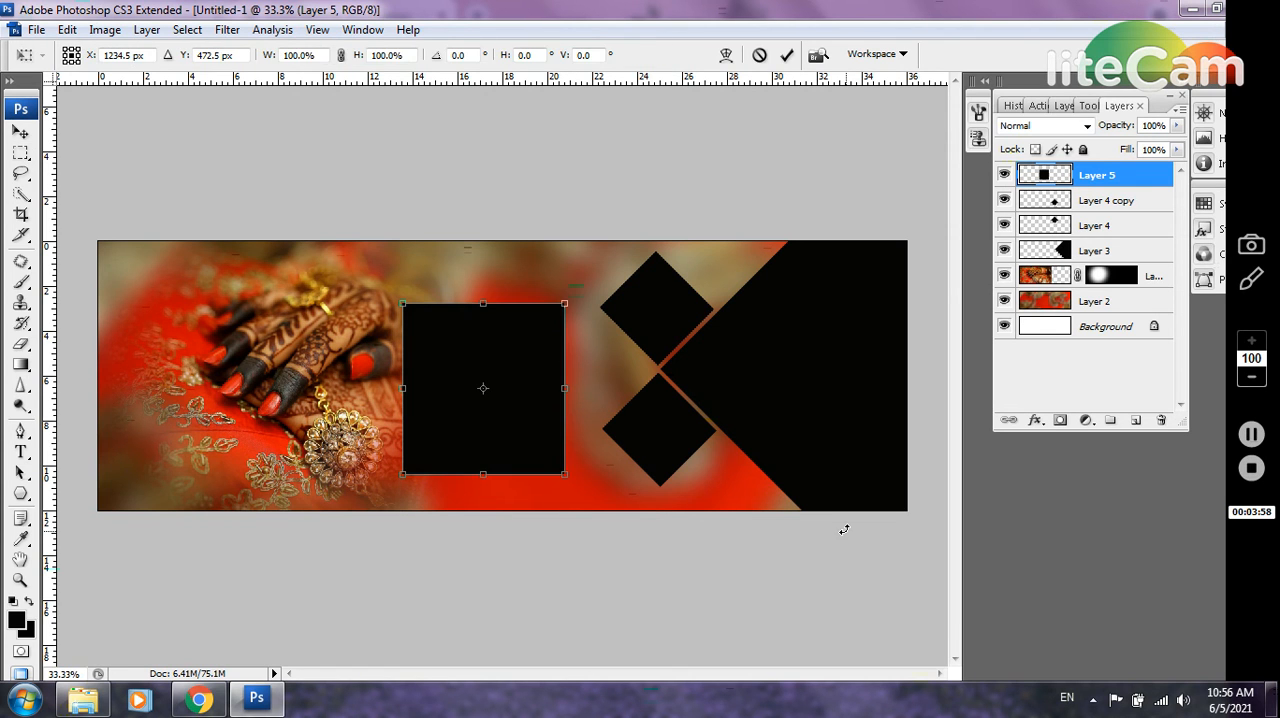
pyautogui.click(471, 54)
pyautogui.write('45')
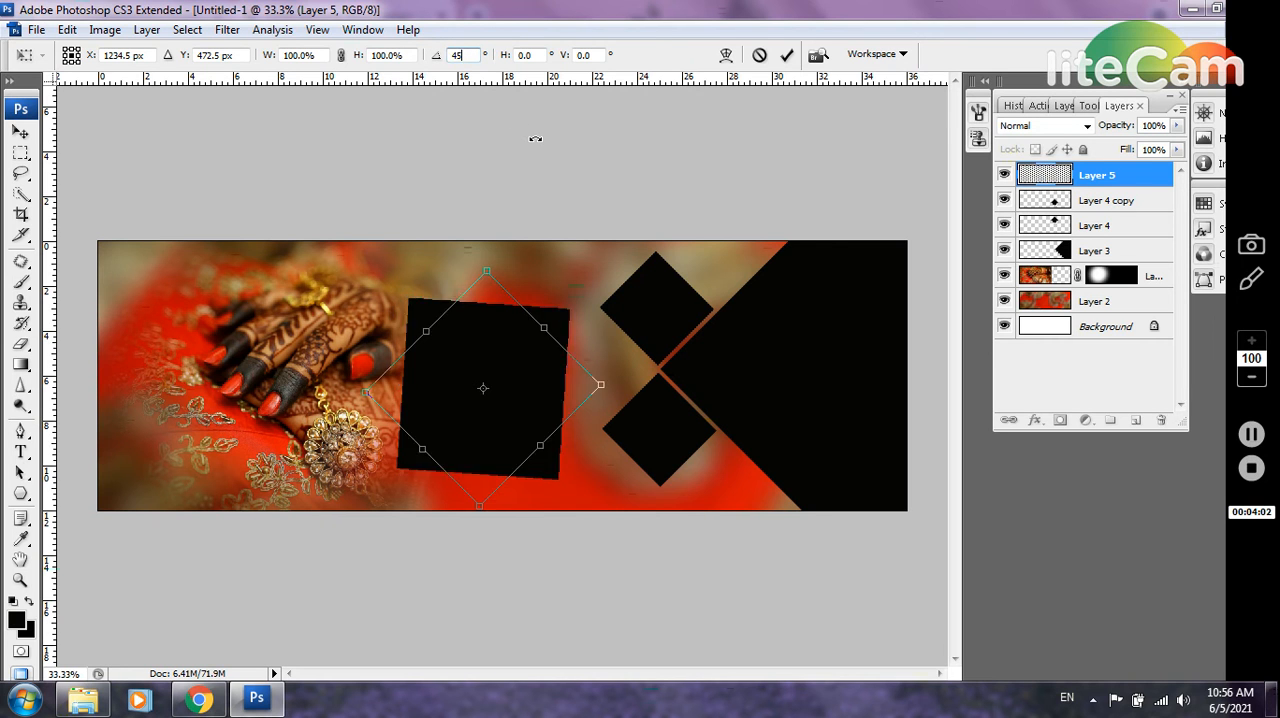
pyautogui.press('Return')
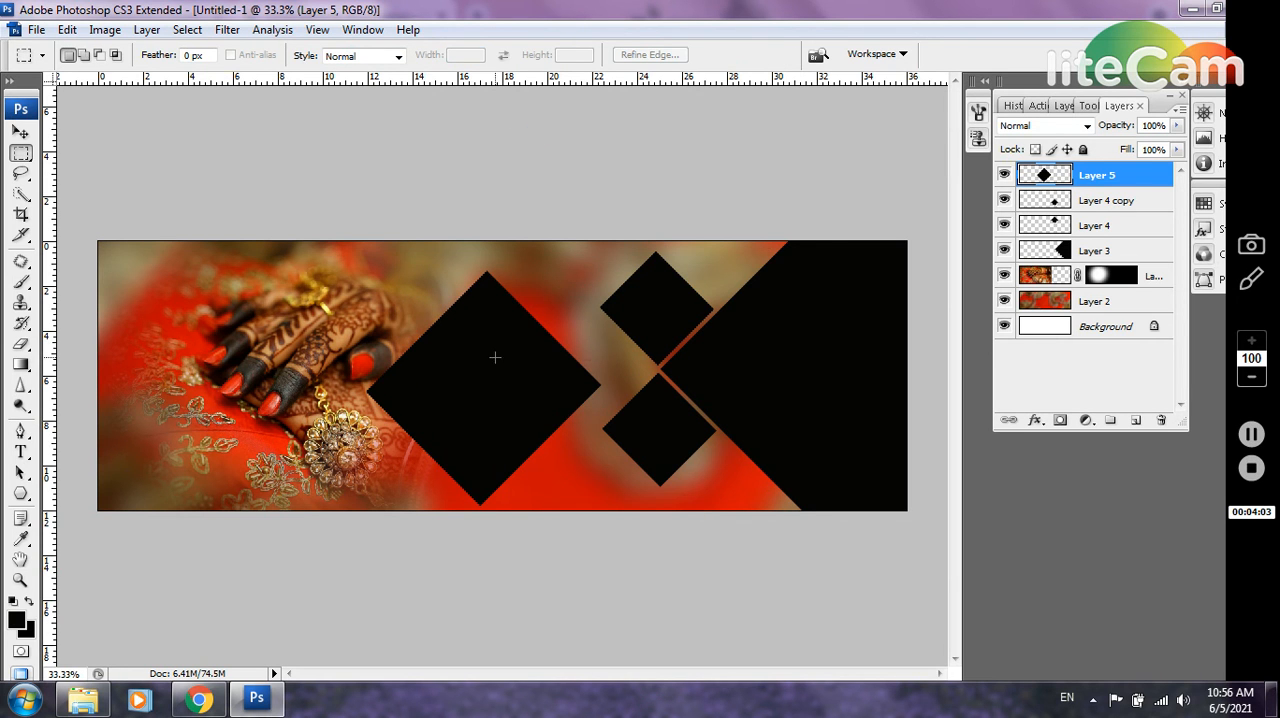
# Move the Layer 5 diamond against the two small diamonds and nudge it until narrow gaps matching the existing ones separate them
pyautogui.click(24, 133)
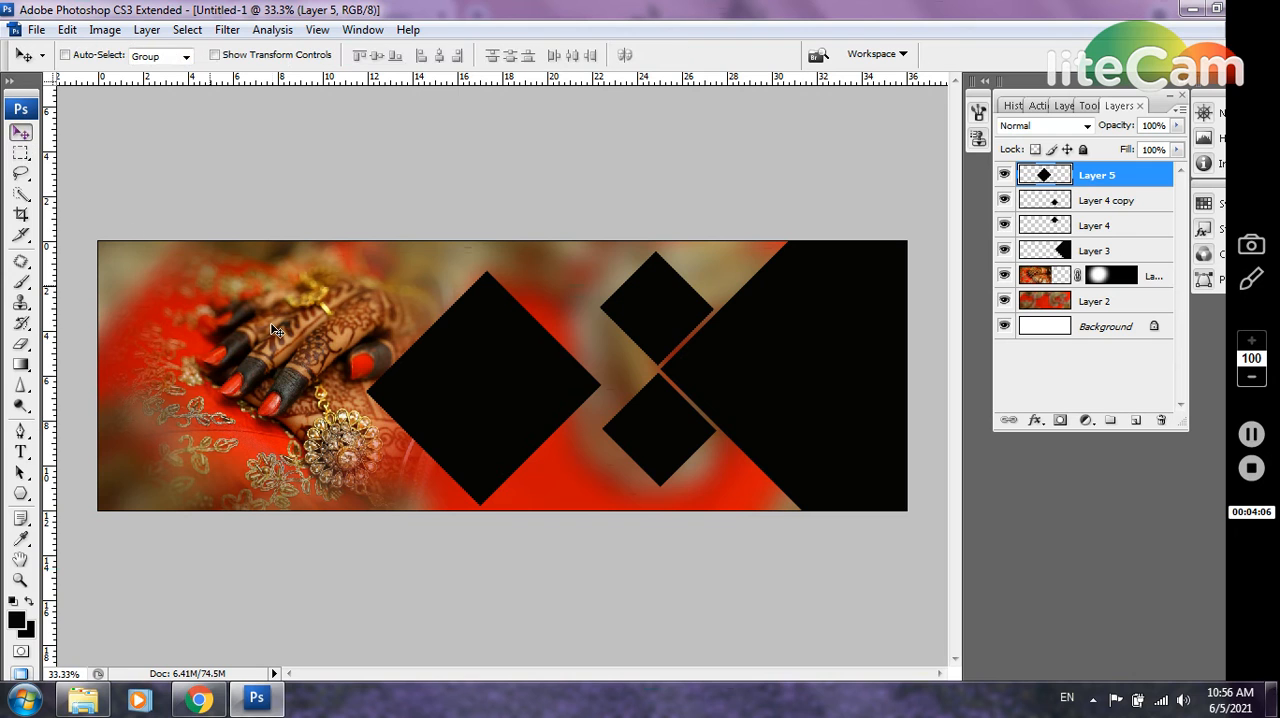
pyautogui.moveTo(469, 400); pyautogui.dragTo(512, 380)
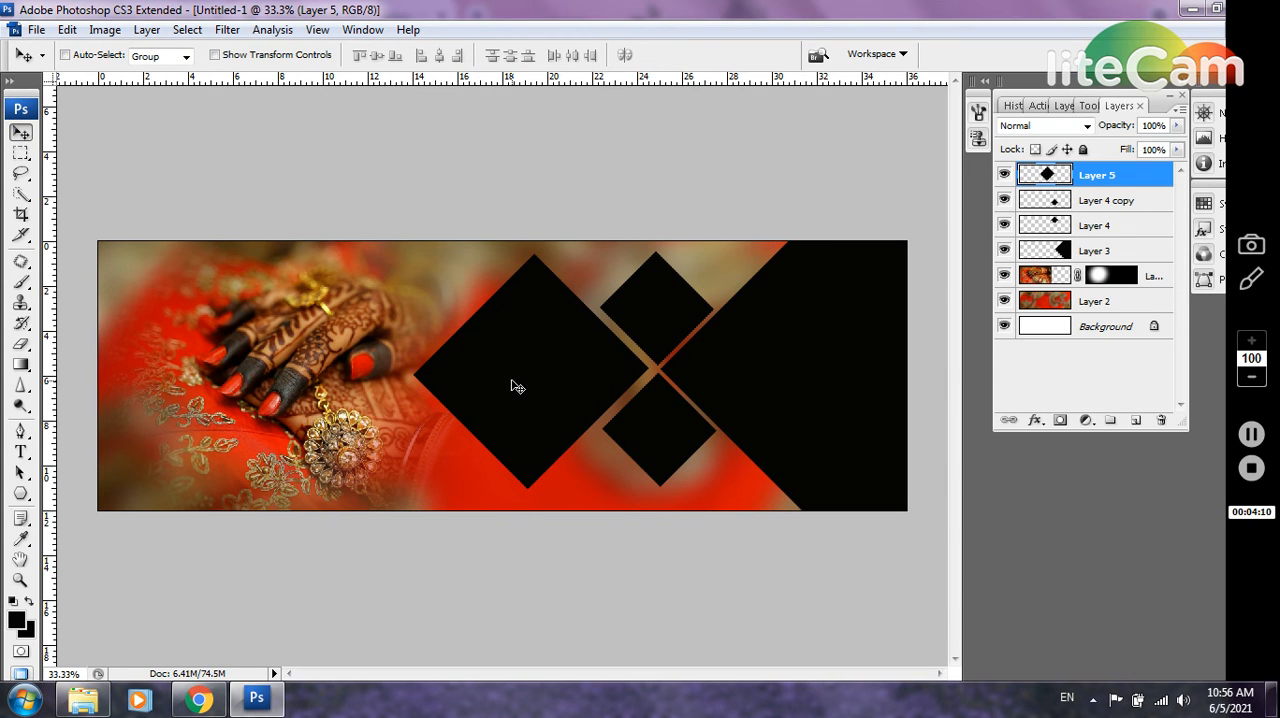
pyautogui.press('Right')
pyautogui.press('Right')
pyautogui.press('Right')
pyautogui.press('Right')
pyautogui.press('Right')
pyautogui.press('Down')
pyautogui.press('Down')
pyautogui.press('Down')
pyautogui.press('Right')
pyautogui.press('Right')
pyautogui.press('Right')
pyautogui.press('Right')
pyautogui.press('Right')
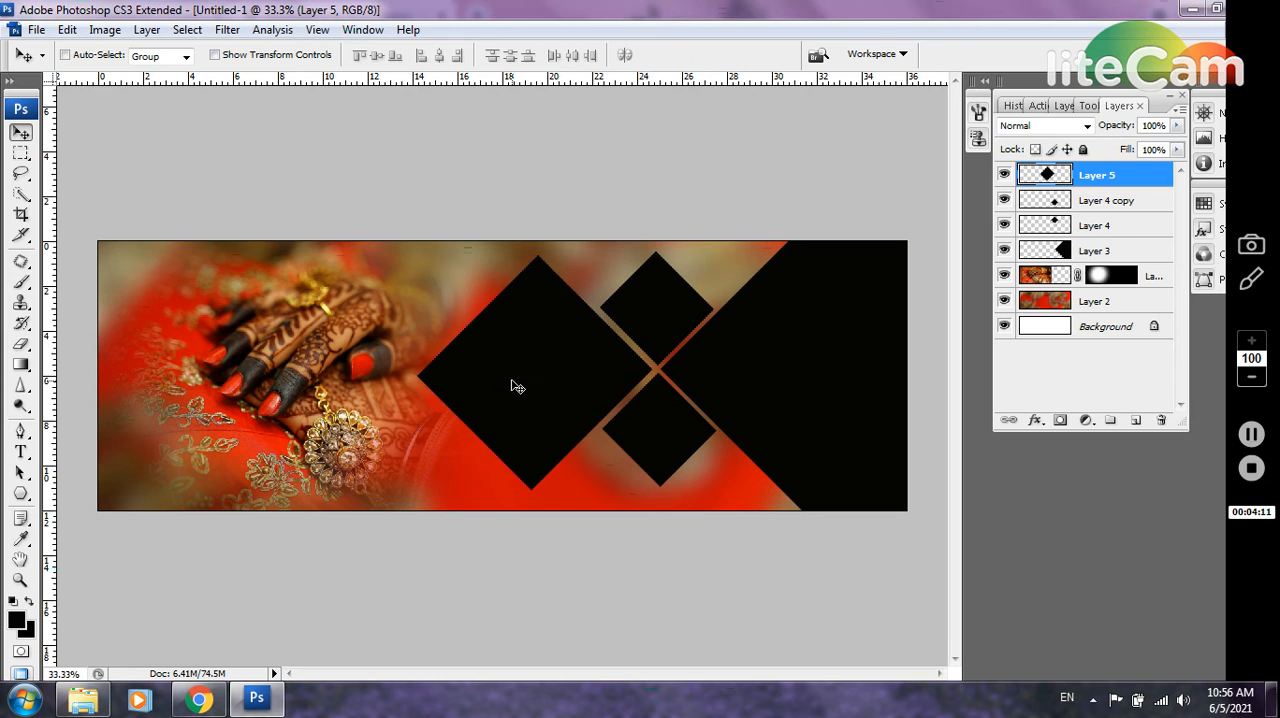
pyautogui.press('Down')
pyautogui.press('Down')
pyautogui.press('Down')
pyautogui.press('Right')
pyautogui.press('Right')
pyautogui.press('Right')
pyautogui.press('Right')
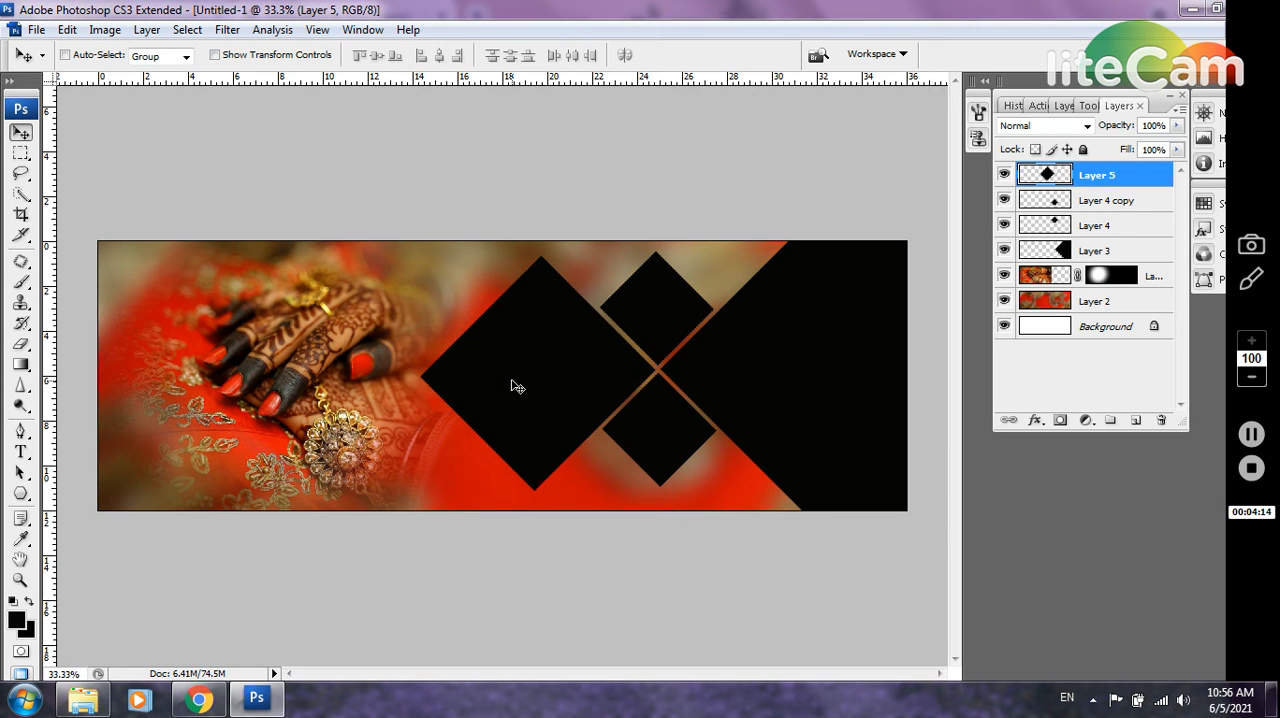
pyautogui.press('Right')
pyautogui.press('Right')
# Select Layer 3, the large black shape at the spread's right end, and add an empty layer directly above it
pyautogui.click(1004, 250)
pyautogui.click(1004, 250)
pyautogui.click(1118, 251)
pyautogui.click(85, 702)
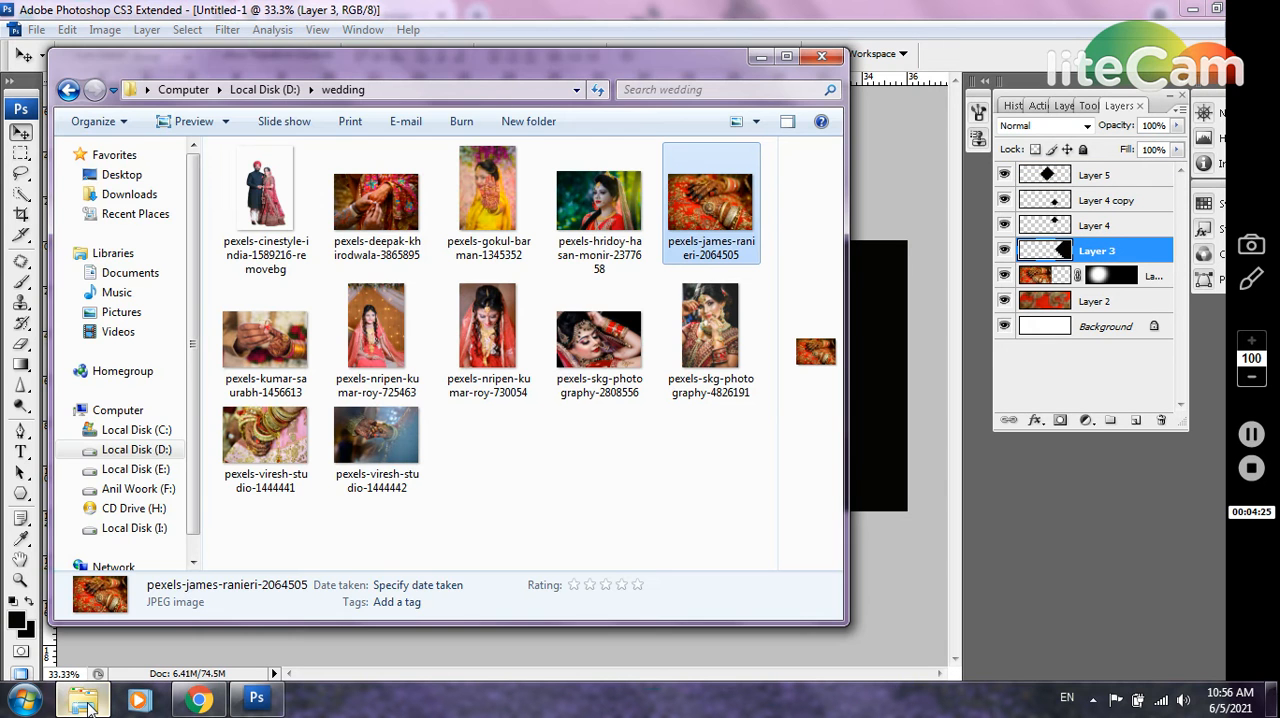
pyautogui.click(1139, 422)
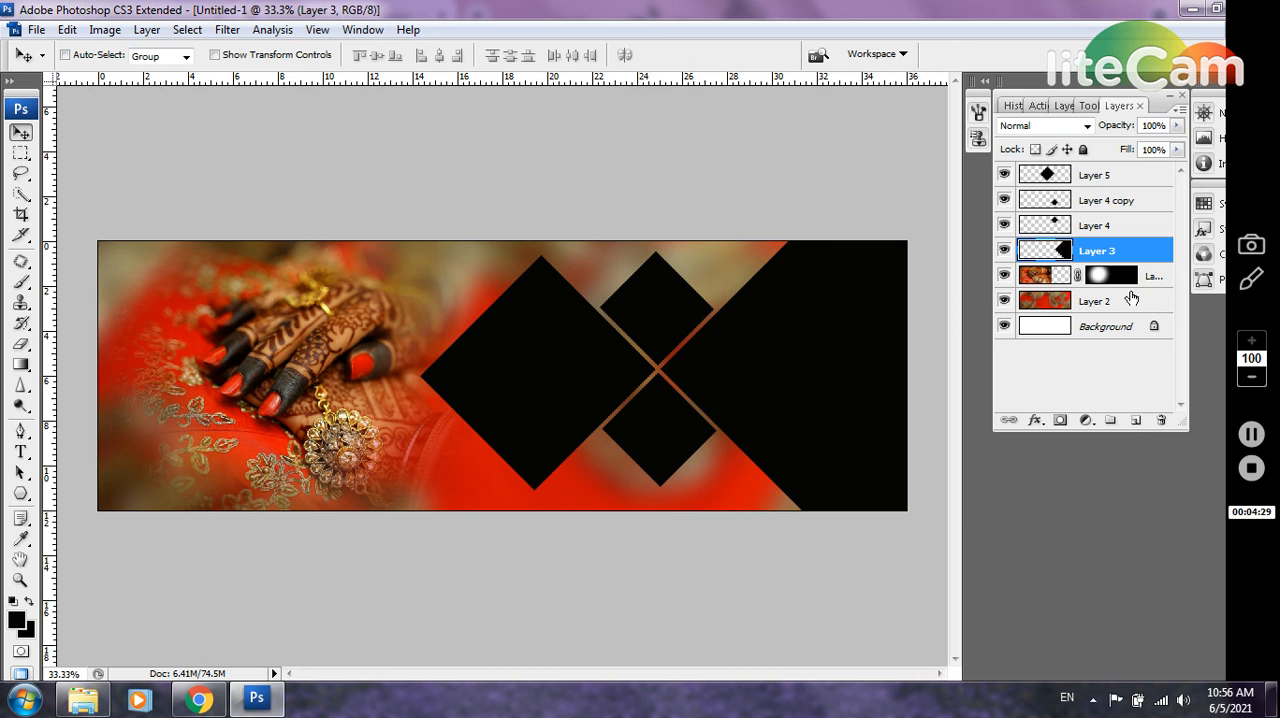
pyautogui.click(1136, 420)
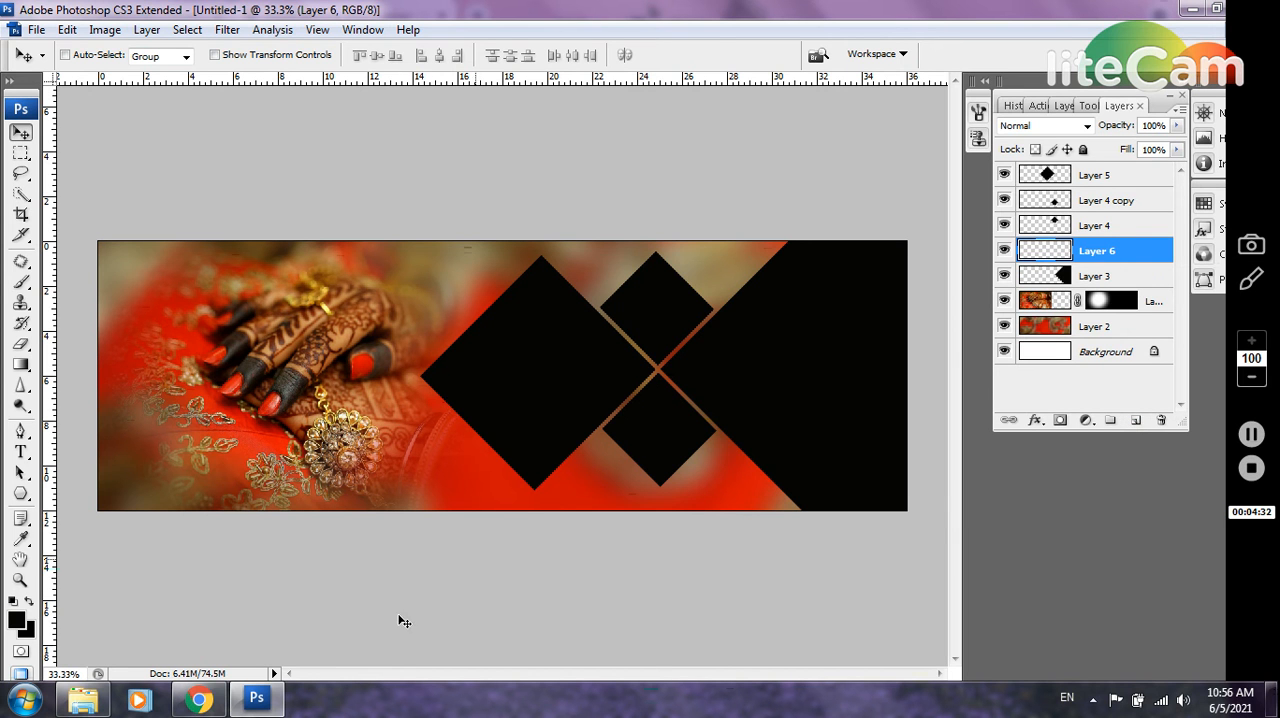
# Open the ring-ceremony hands photo (3865895) from the wedding folder and copy the entire image into the album spread
pyautogui.click(83, 698)
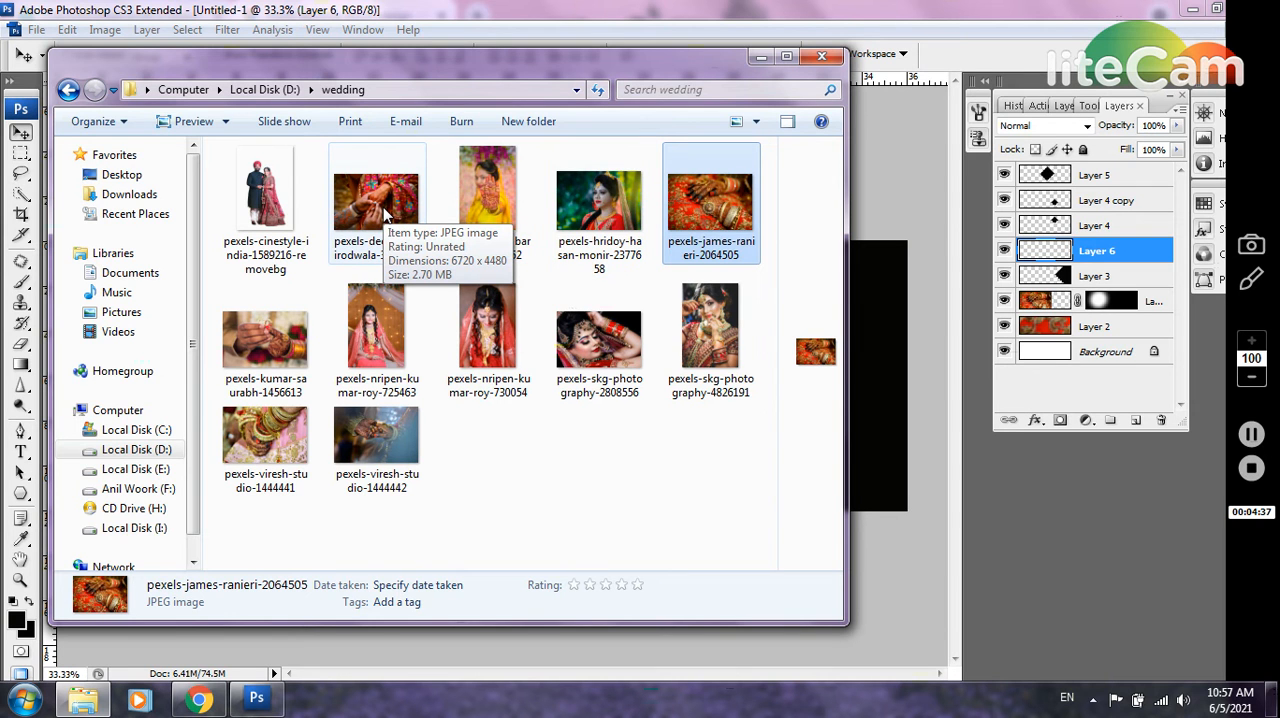
pyautogui.moveTo(385, 213); pyautogui.dragTo(618, 318)
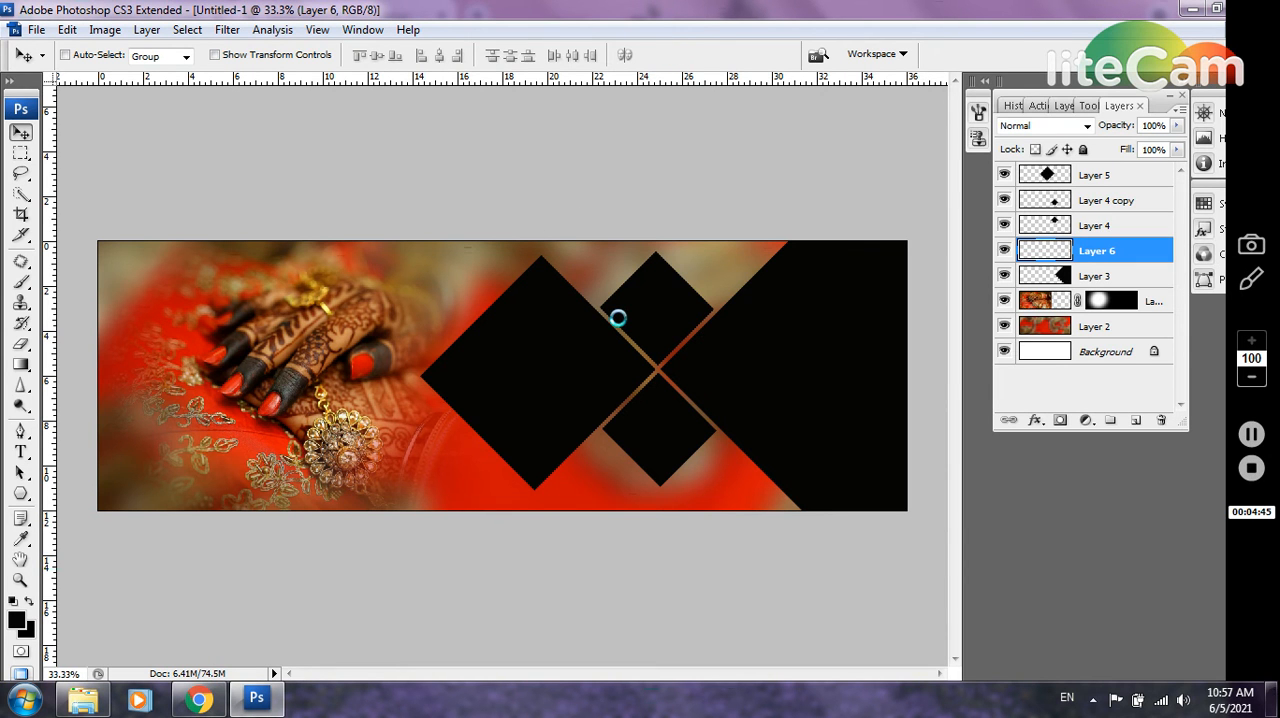
pyautogui.hotkey('ctrl', 'a')
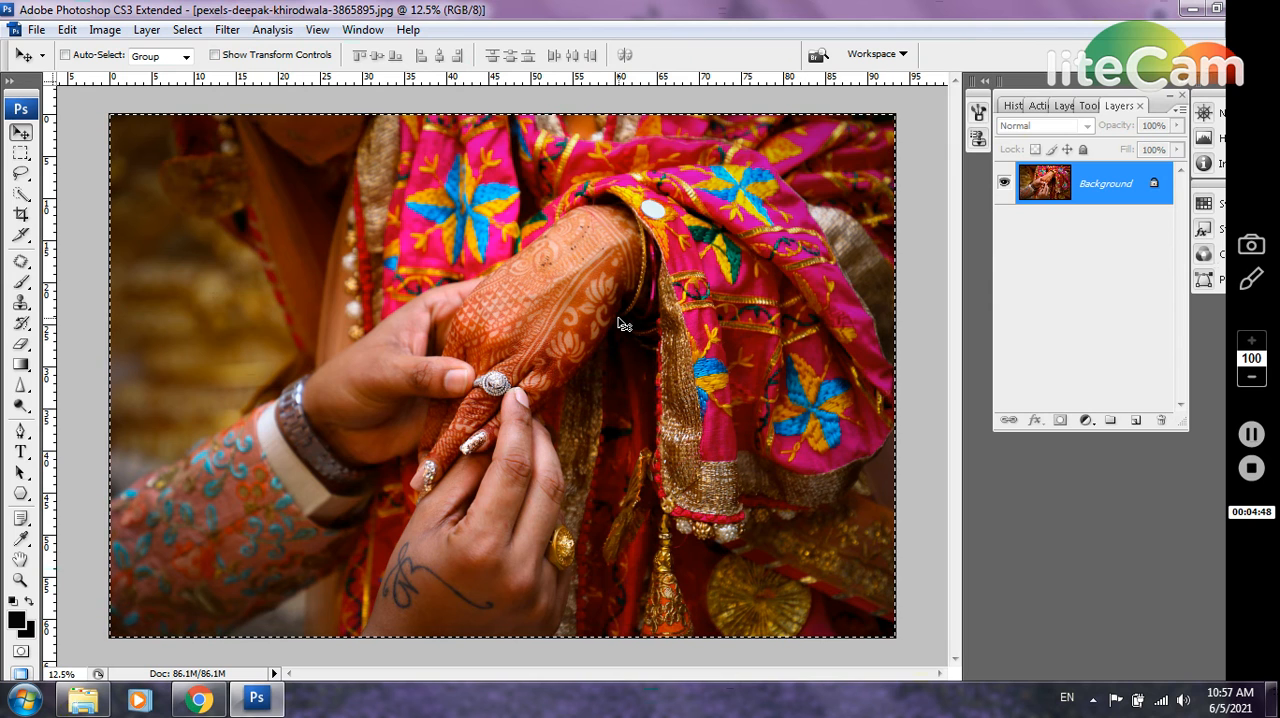
pyautogui.hotkey('ctrl', 'w')
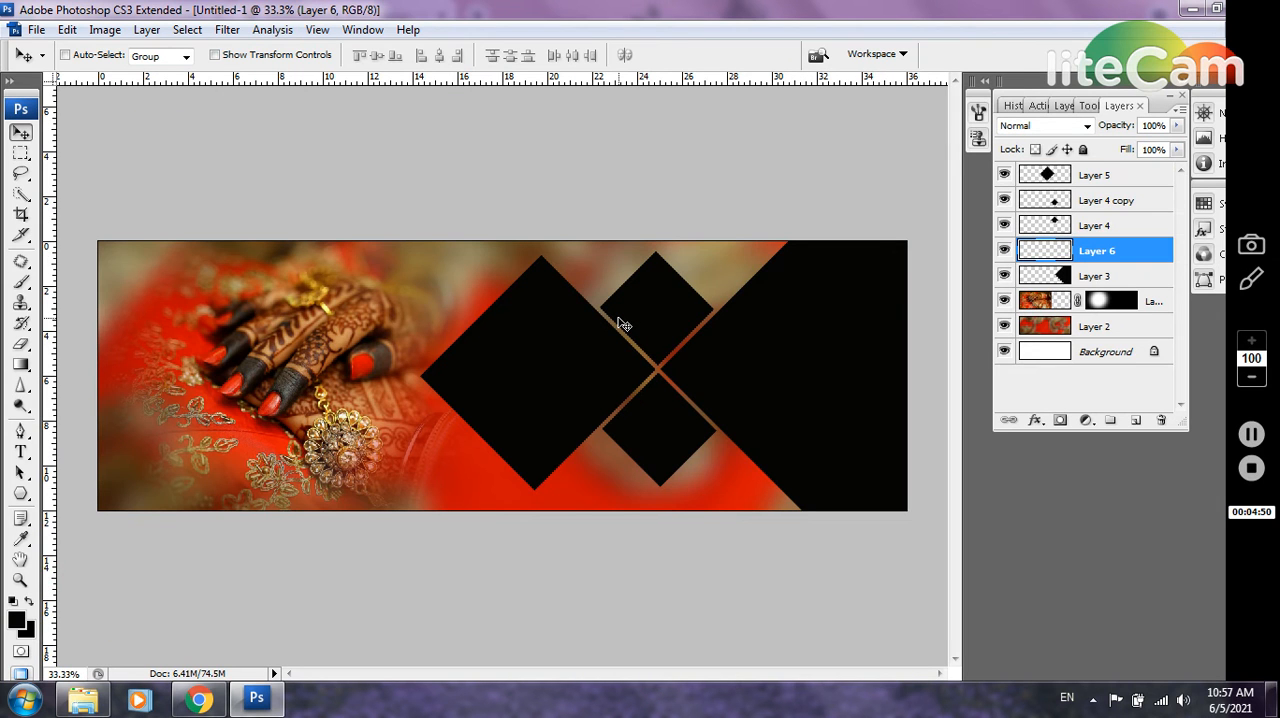
pyautogui.hotkey('ctrl', 'v')
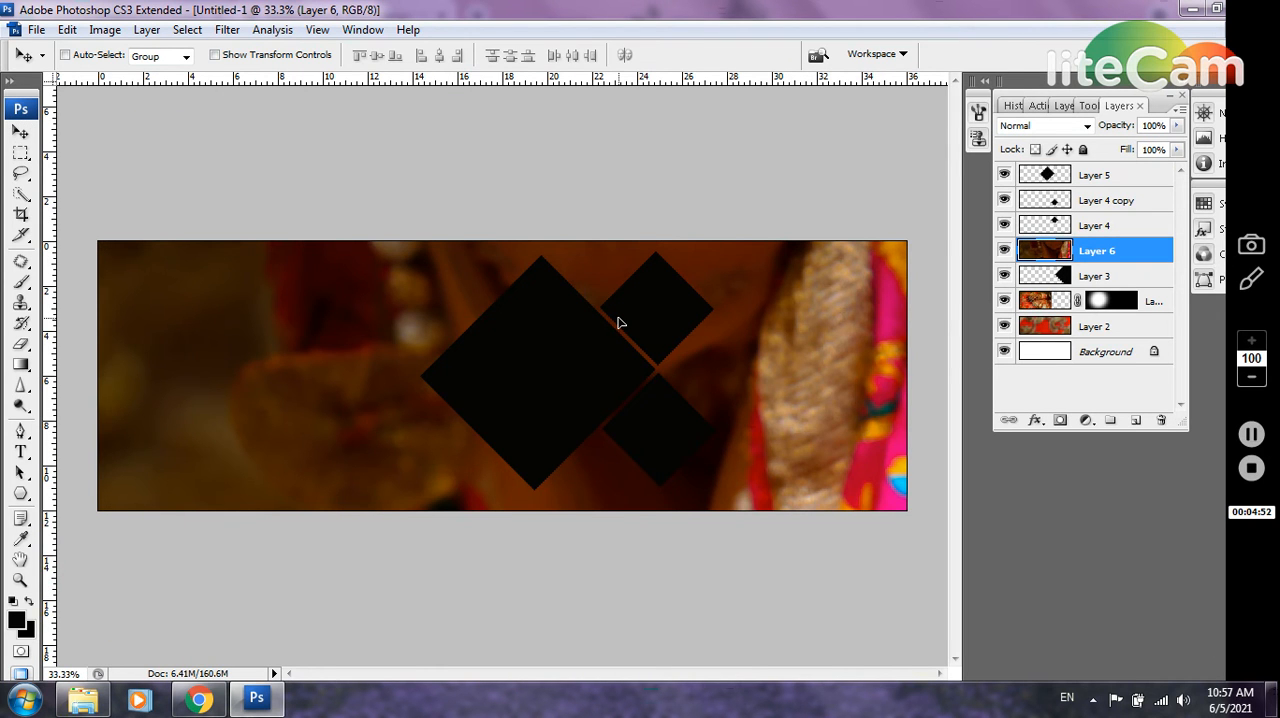
# Scale the pasted hands photo to 19.9% over the large black shape and clip it to Layer 3
pyautogui.hotkey('ctrl', 't')
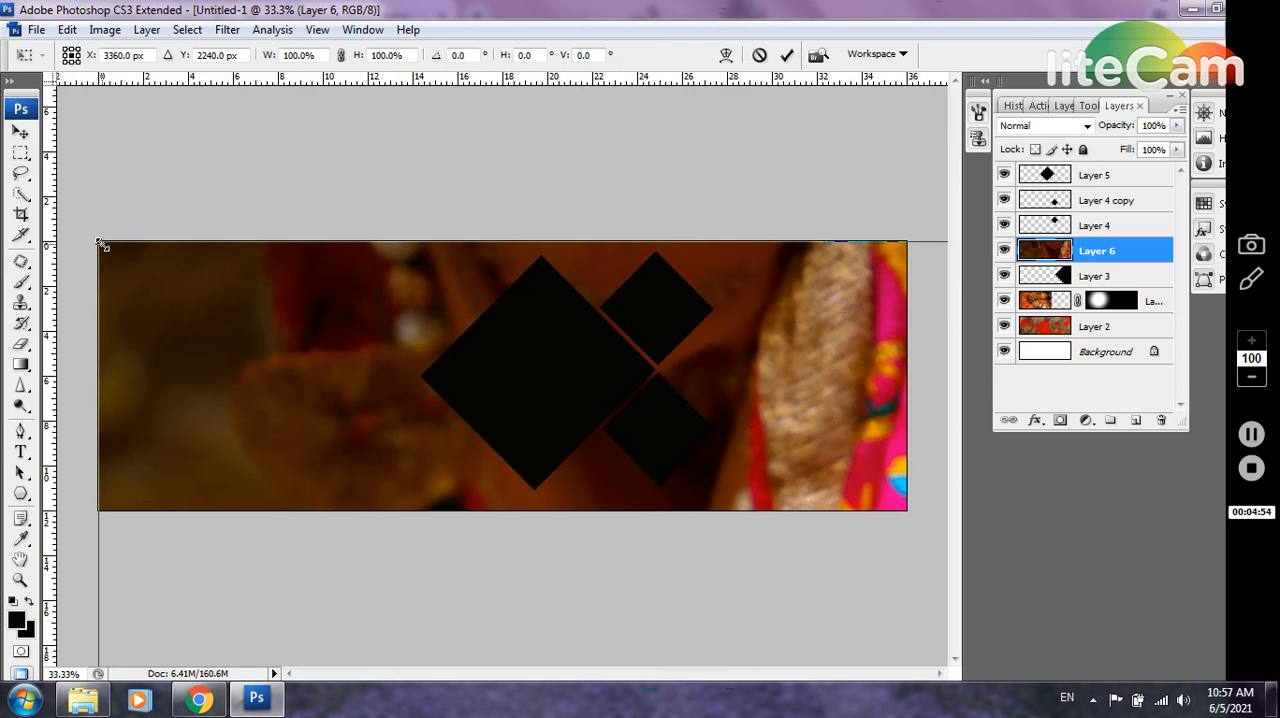
pyautogui.moveTo(100, 243); pyautogui.dragTo(665, 458)
pyautogui.moveTo(762, 628); pyautogui.dragTo(777, 277)
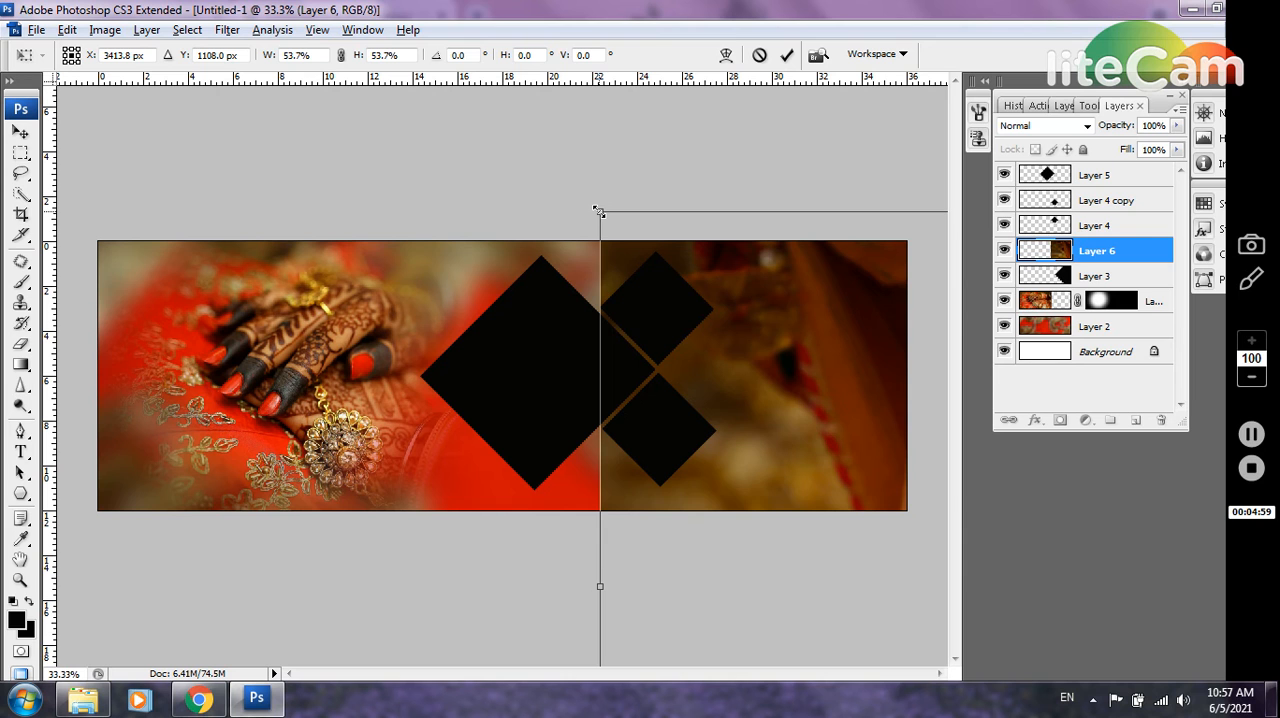
pyautogui.moveTo(598, 211); pyautogui.dragTo(747, 289)
pyautogui.moveTo(807, 418); pyautogui.dragTo(747, 331)
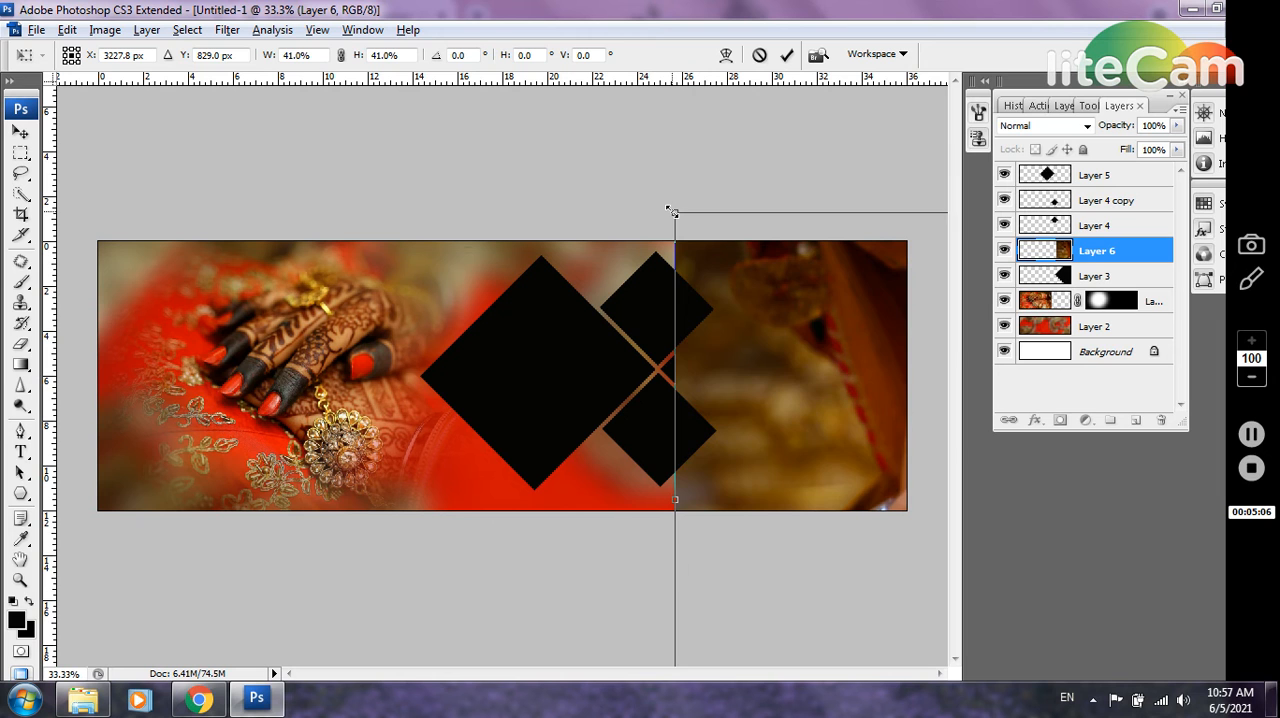
pyautogui.moveTo(672, 212); pyautogui.dragTo(865, 415)
pyautogui.moveTo(912, 477); pyautogui.dragTo(672, 356)
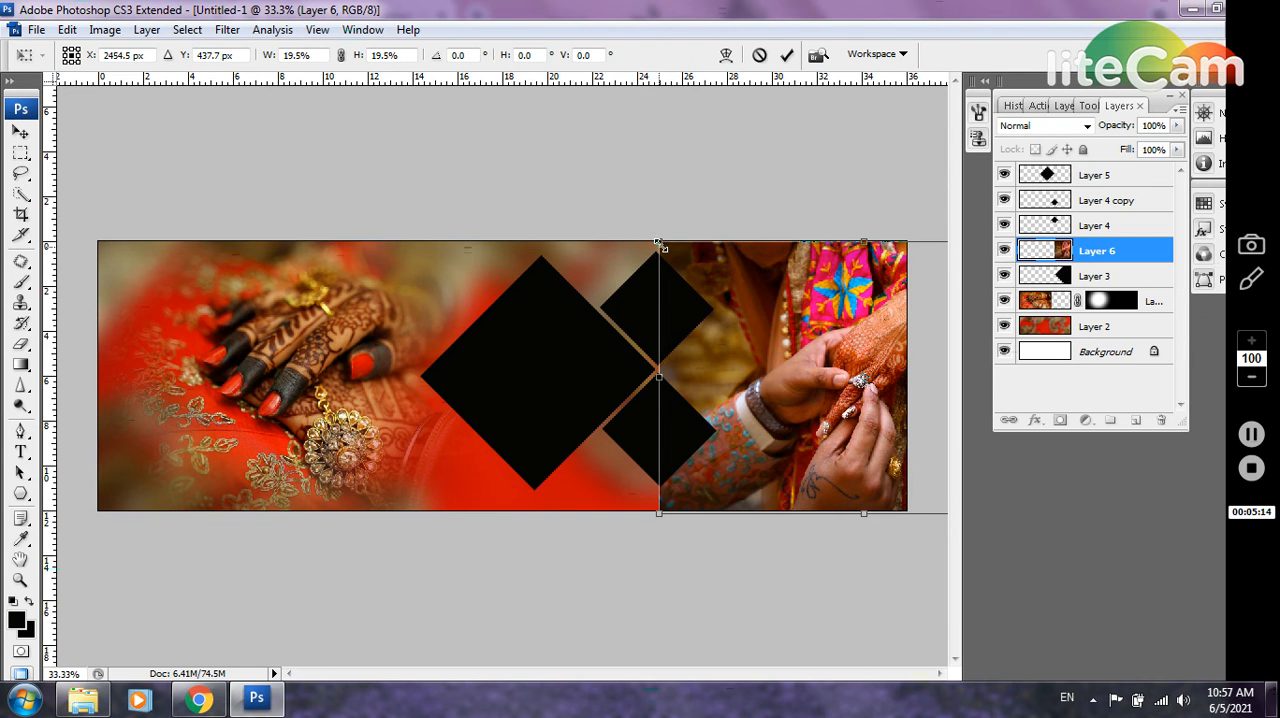
pyautogui.moveTo(659, 243); pyautogui.dragTo(656, 241)
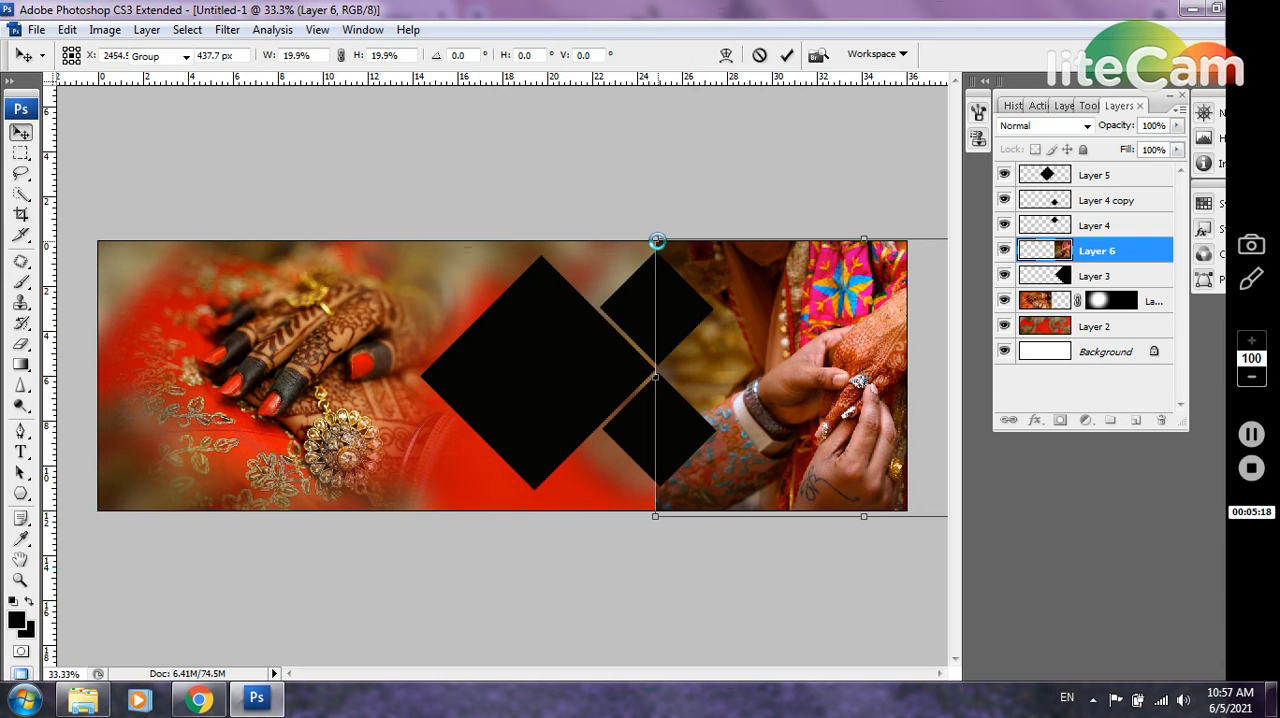
pyautogui.press('Return')
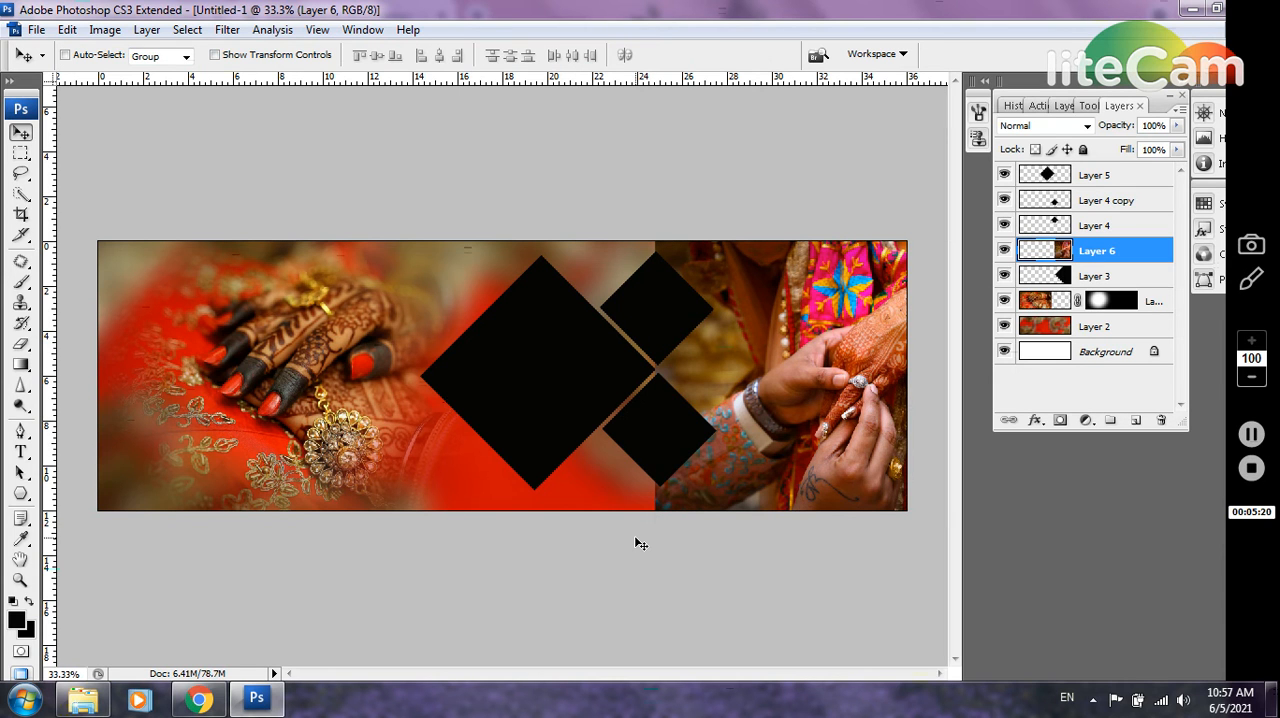
pyautogui.hotkey('ctrl', 'alt', 'g')
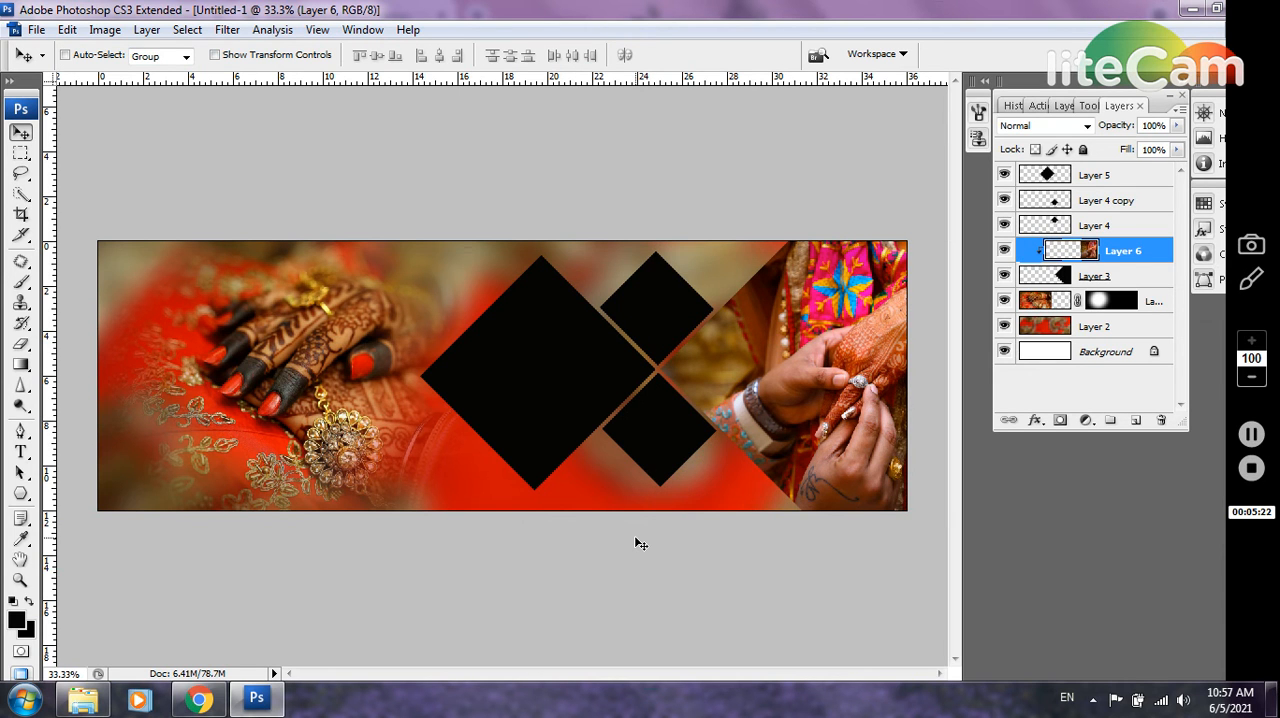
# Give Layer 3 a 7 px off-white (f9f5f5) stroke positioned Inside
pyautogui.click(1151, 285)
pyautogui.doubleClick(1151, 285)
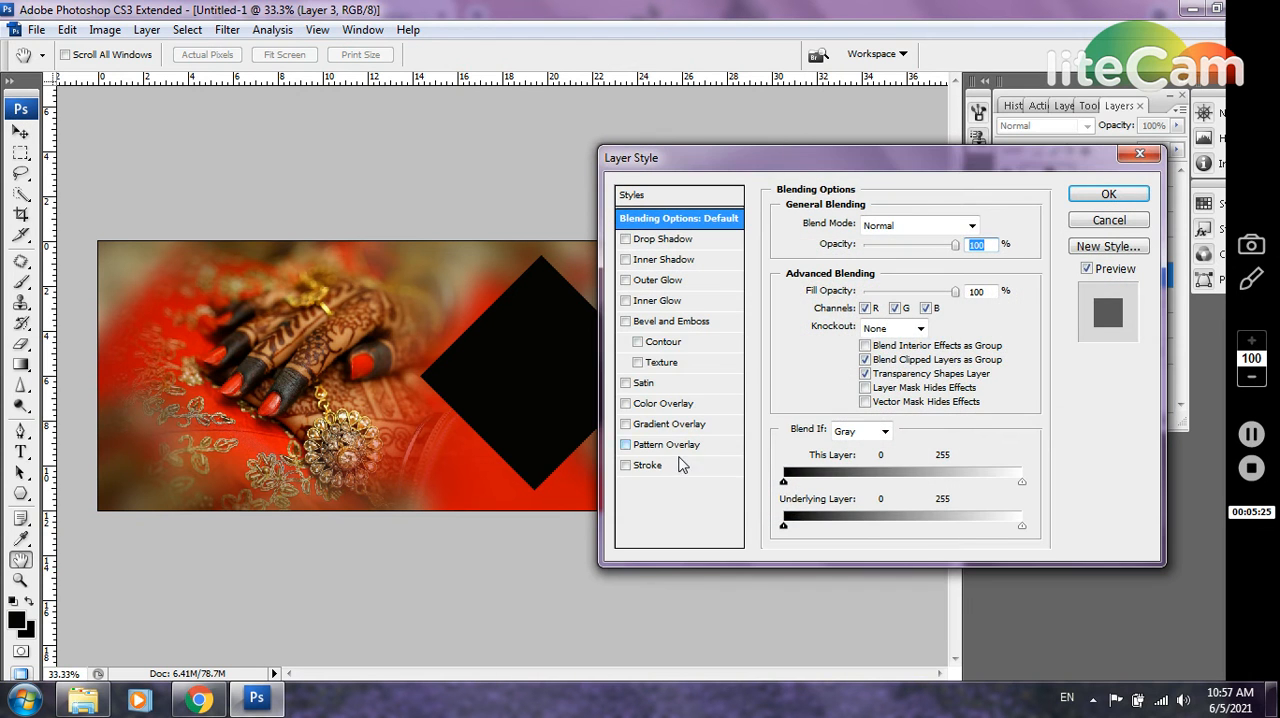
pyautogui.click(687, 465)
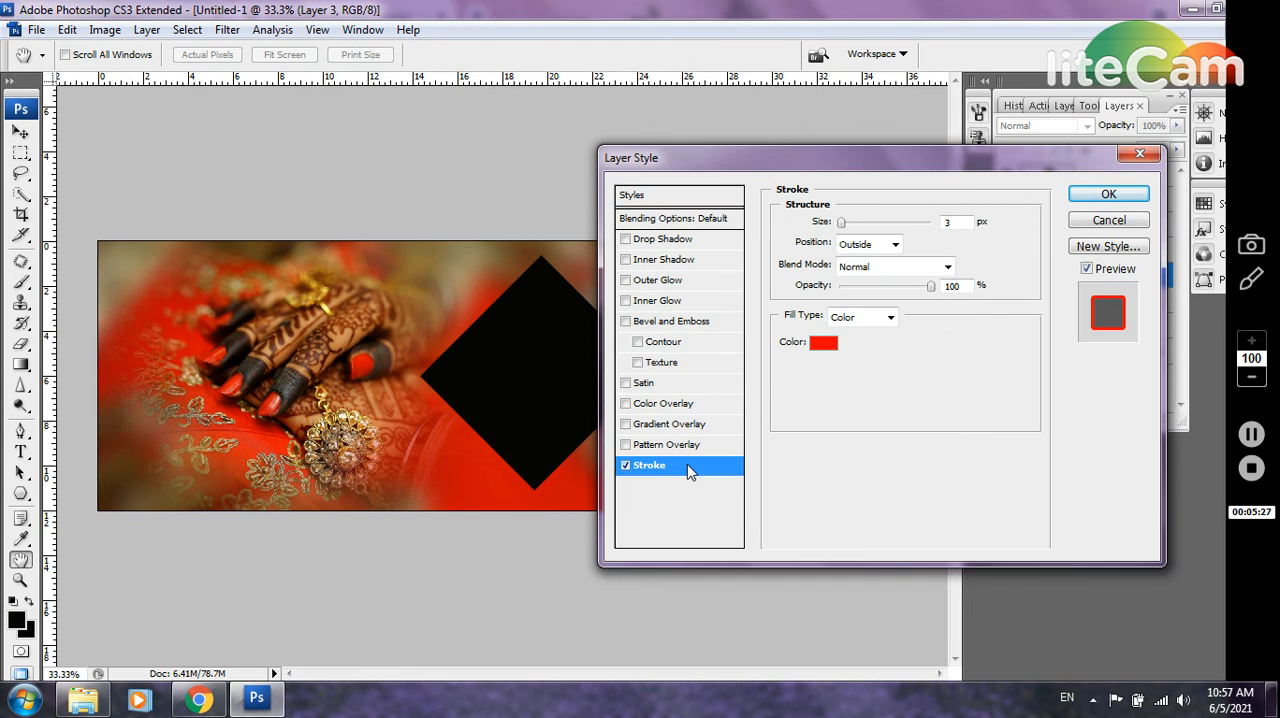
pyautogui.click(823, 342)
pyautogui.click(792, 131)
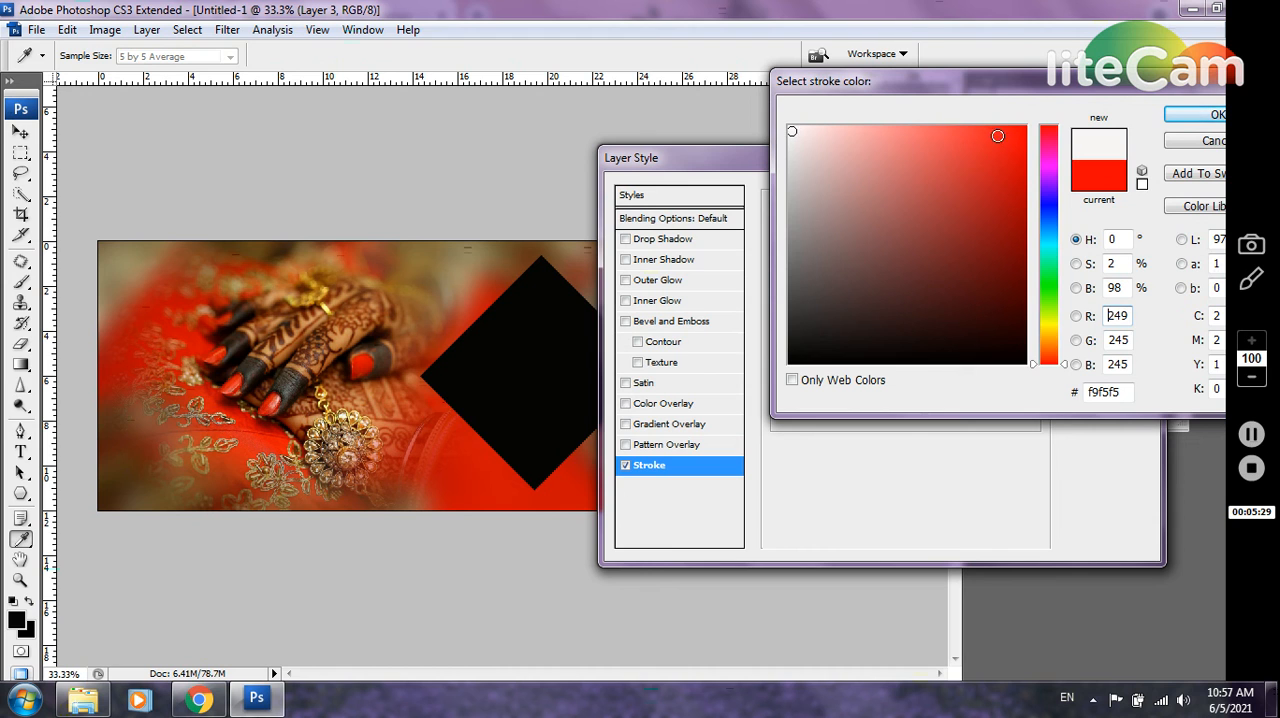
pyautogui.click(1200, 114)
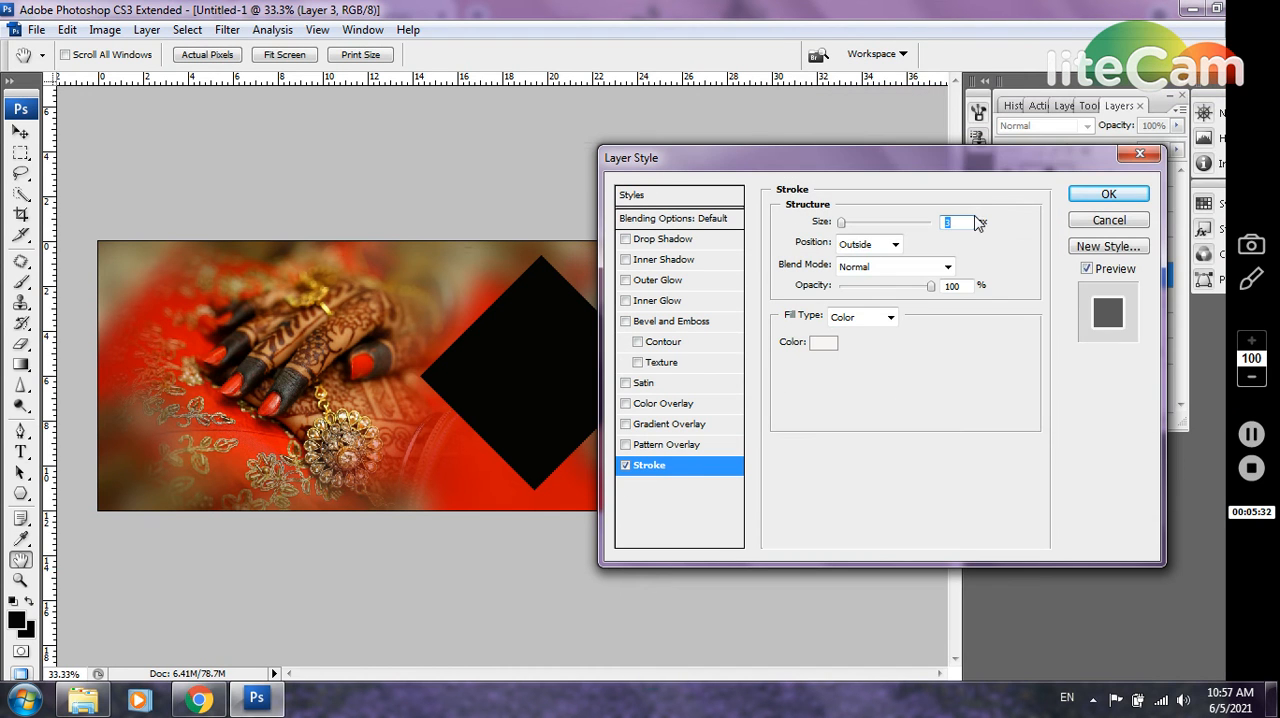
pyautogui.write('7')
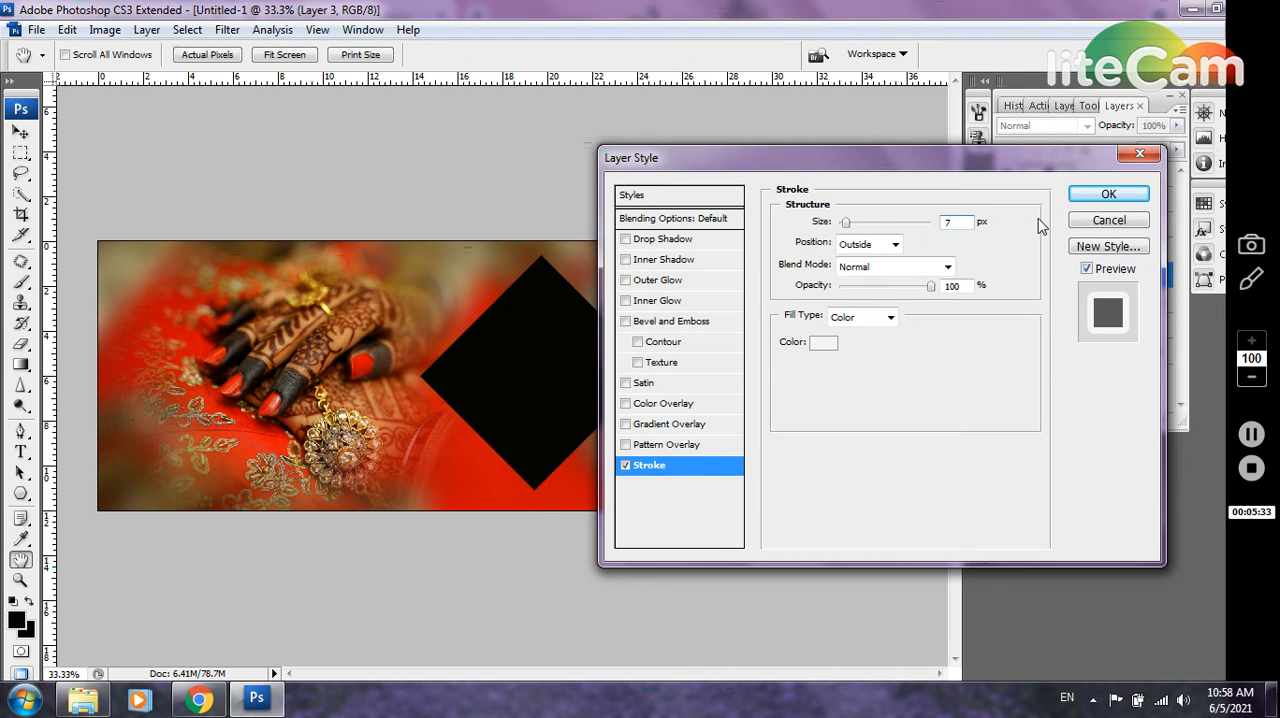
pyautogui.click(886, 246)
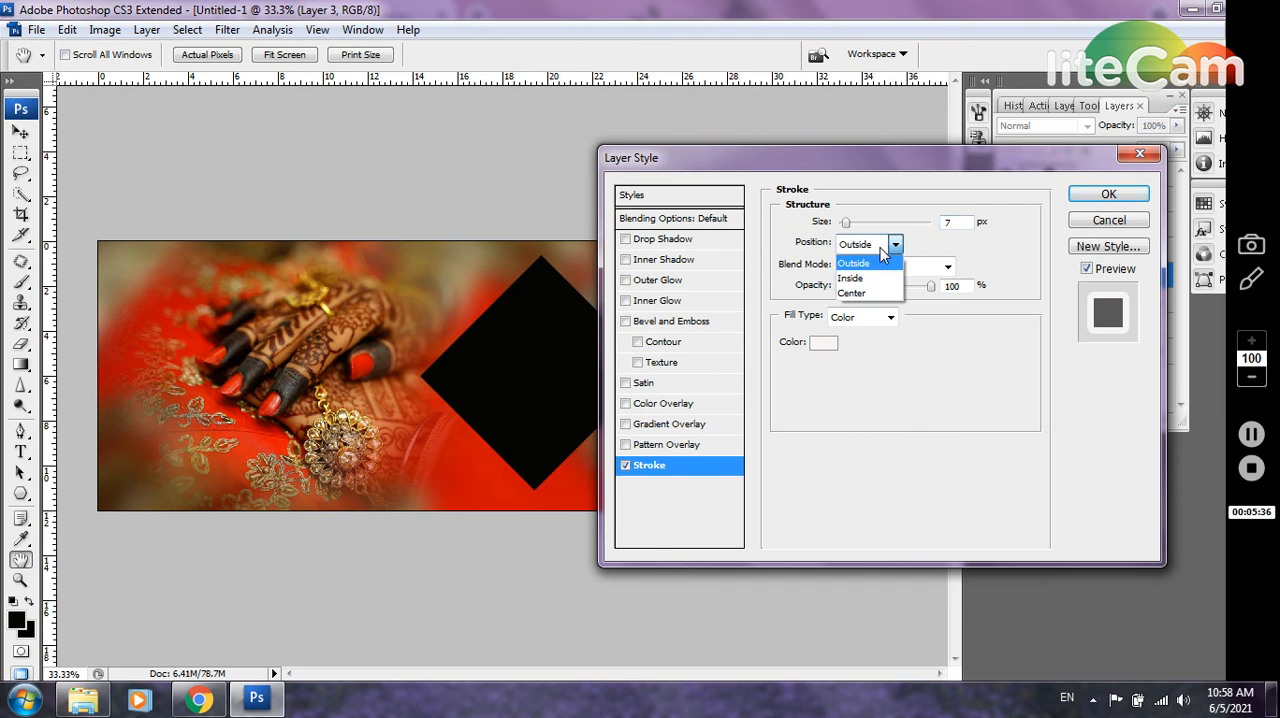
pyautogui.click(876, 281)
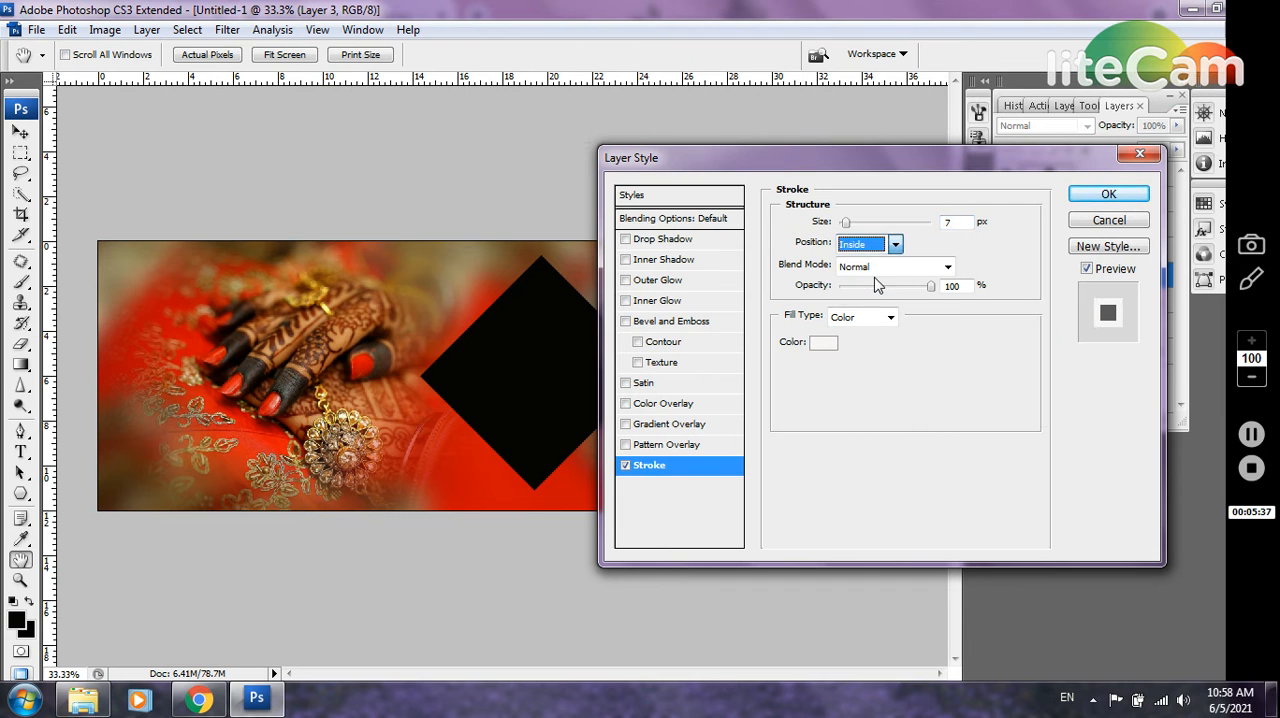
pyautogui.click(1108, 194)
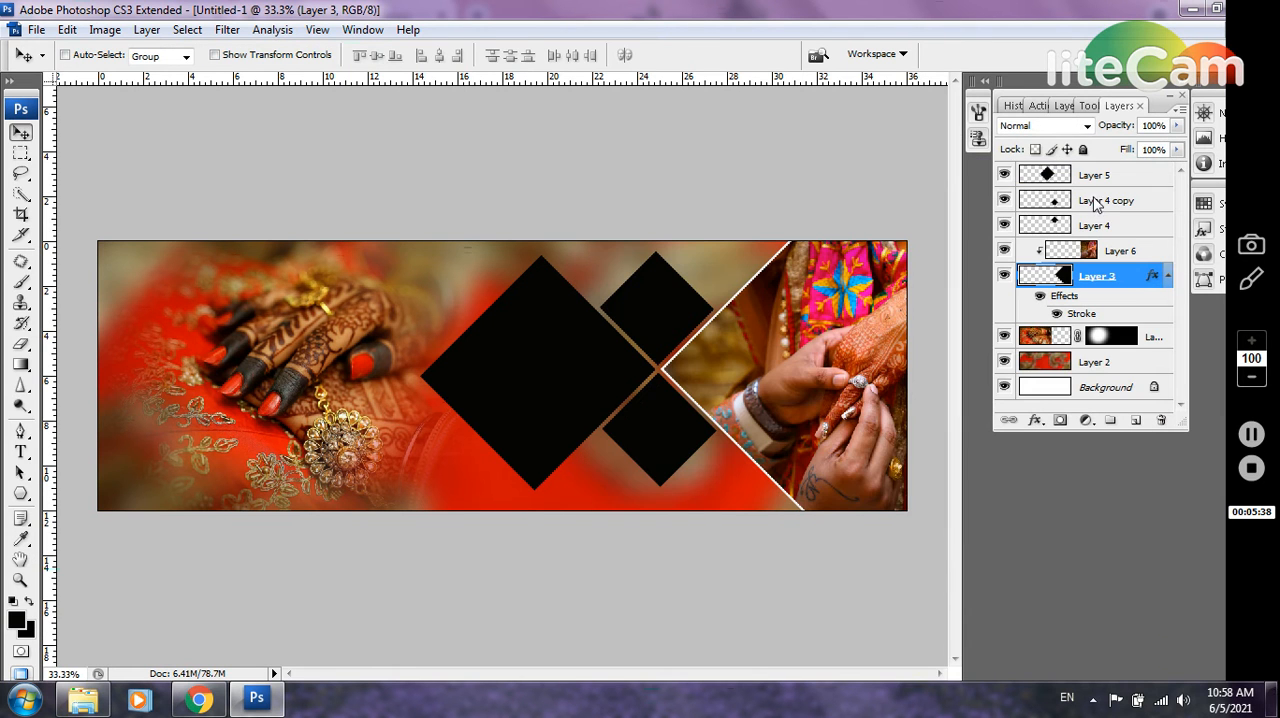
# Select Layer 4, the upper small black diamond, and add an empty layer directly above it
pyautogui.rightClick(664, 333)
pyautogui.click(717, 341)
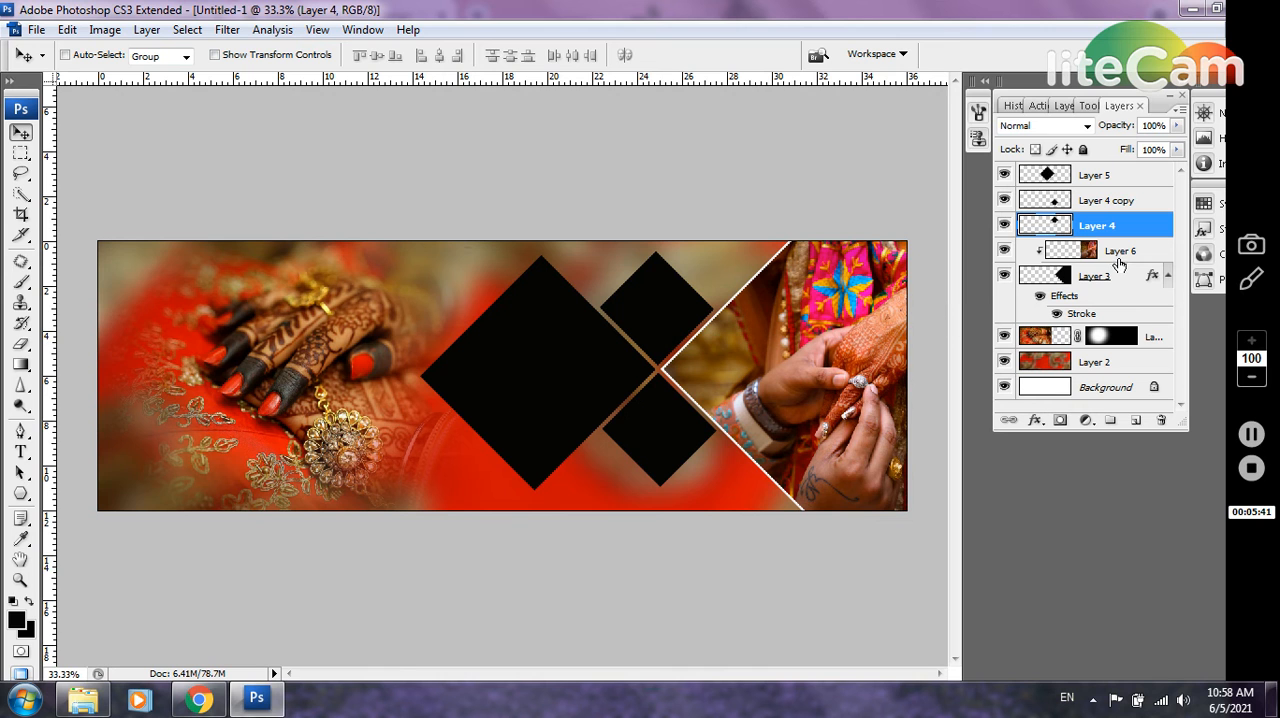
pyautogui.click(1137, 421)
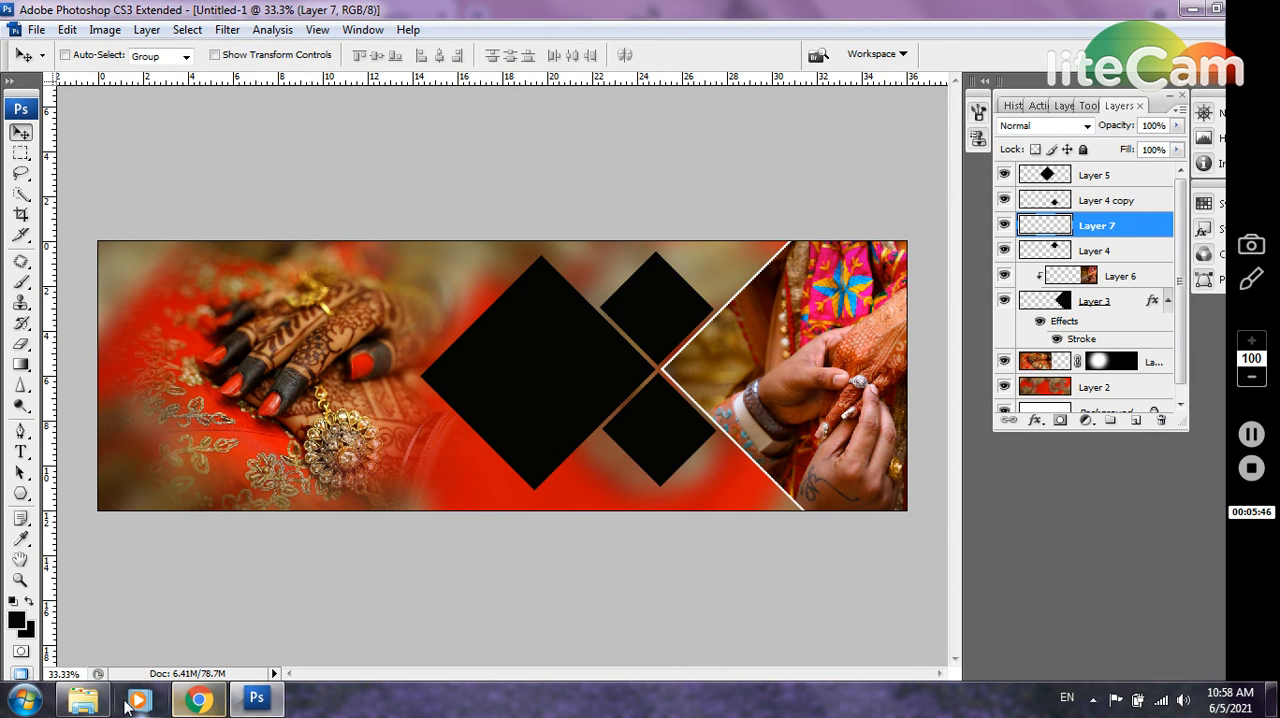
# Open the photo of two hands holding rings (1456613) from the wedding folder and copy the entire image into the album spread
pyautogui.click(72, 704)
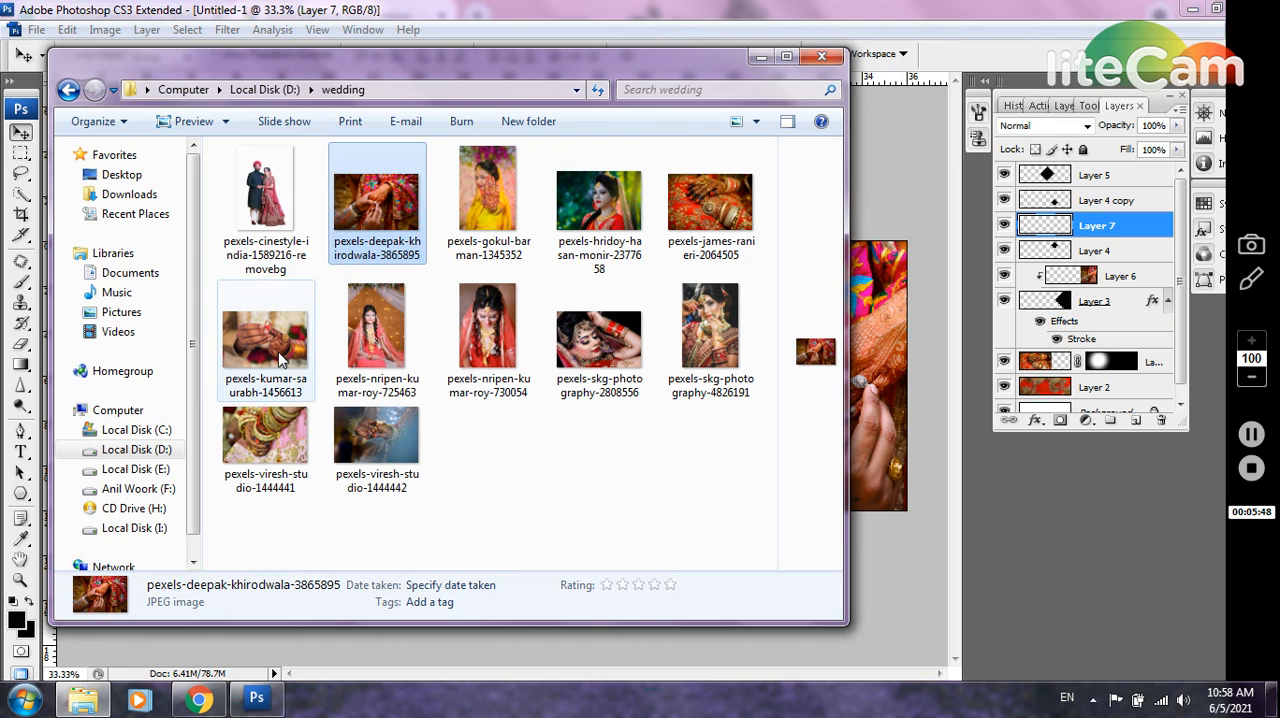
pyautogui.moveTo(282, 357); pyautogui.dragTo(651, 120)
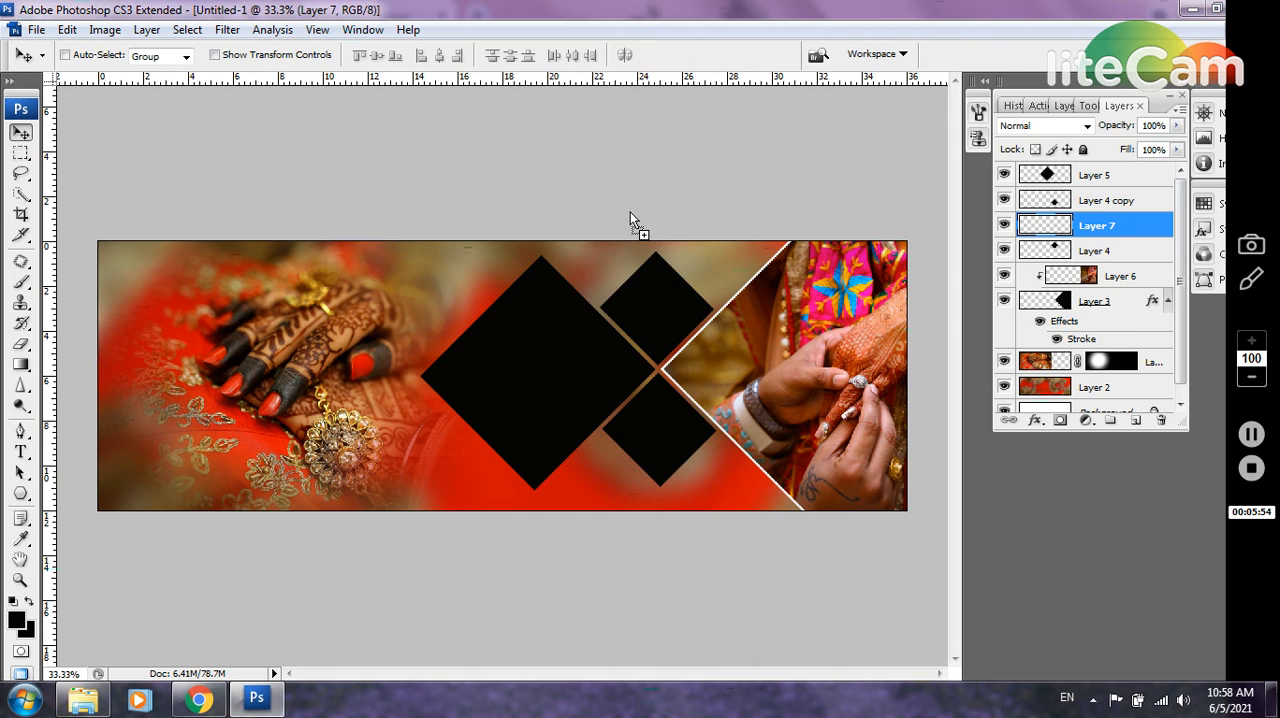
pyautogui.hotkey('ctrl', 'a')
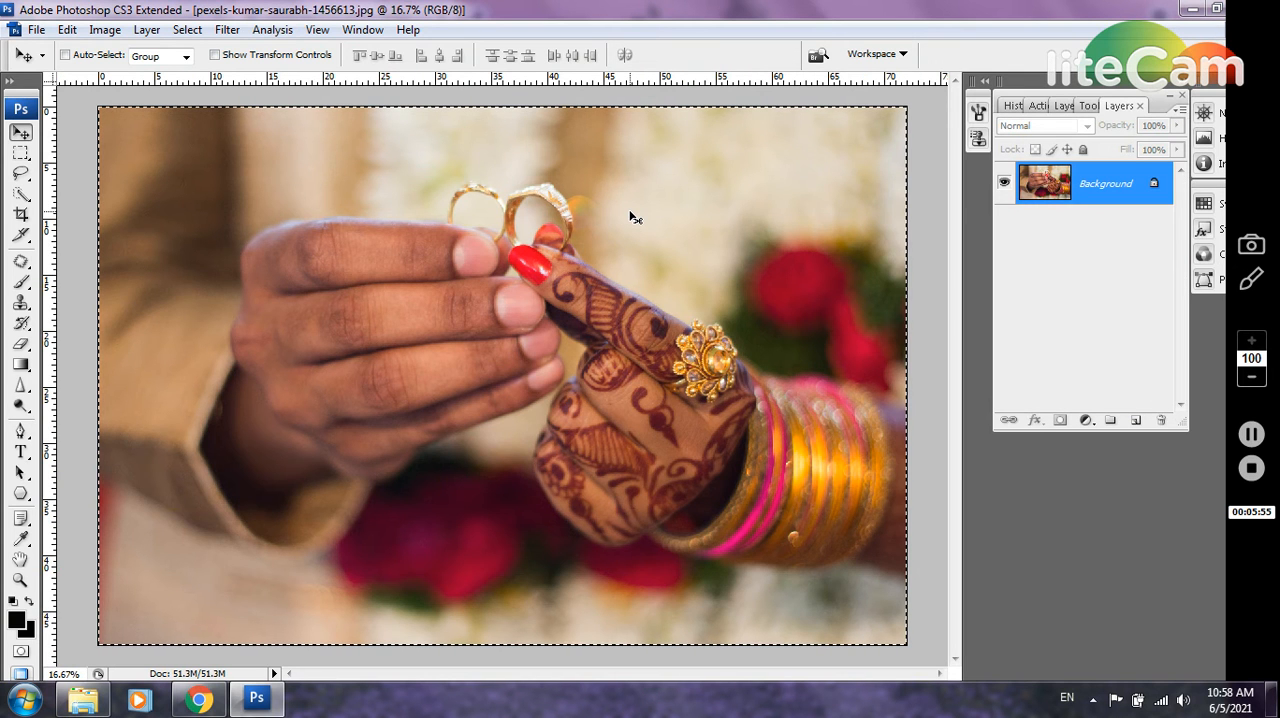
pyautogui.hotkey('ctrl', 'Tab')
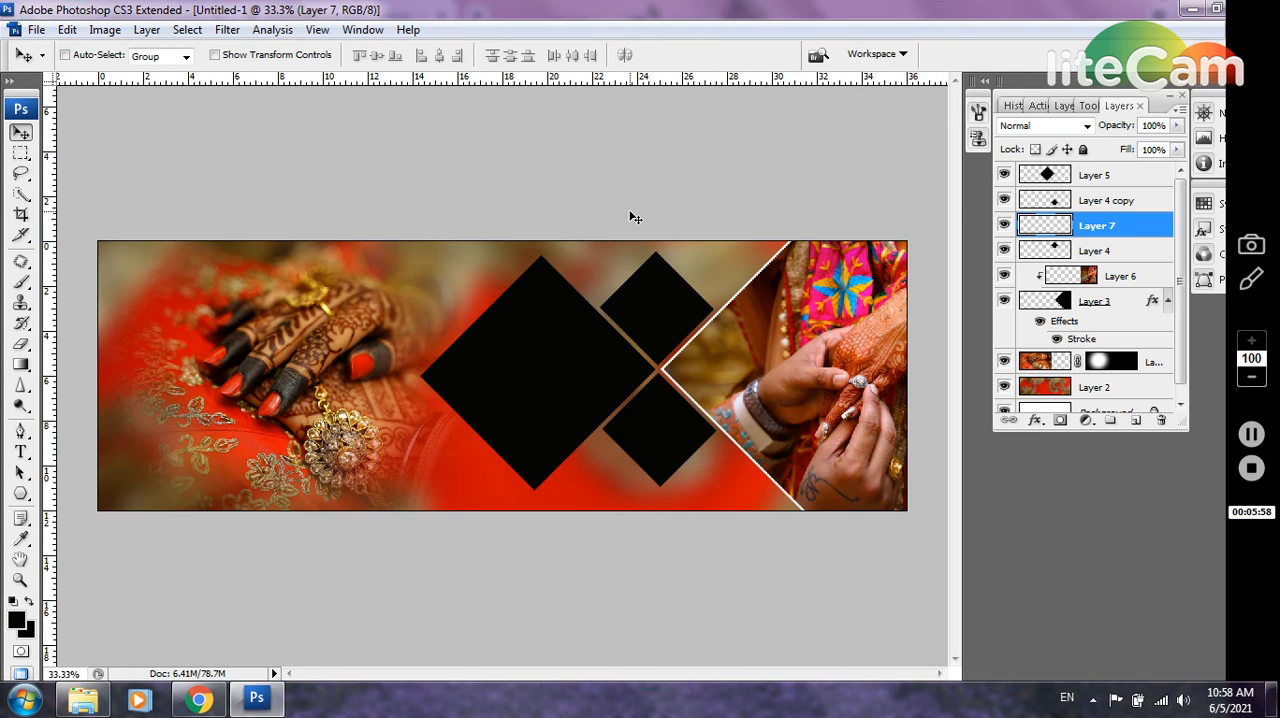
pyautogui.hotkey('ctrl', 'v')
# Scale the pasted rings photo to 12.6%, place it over the upper small diamond and clip it to Layer 4
pyautogui.hotkey('ctrl', 't')
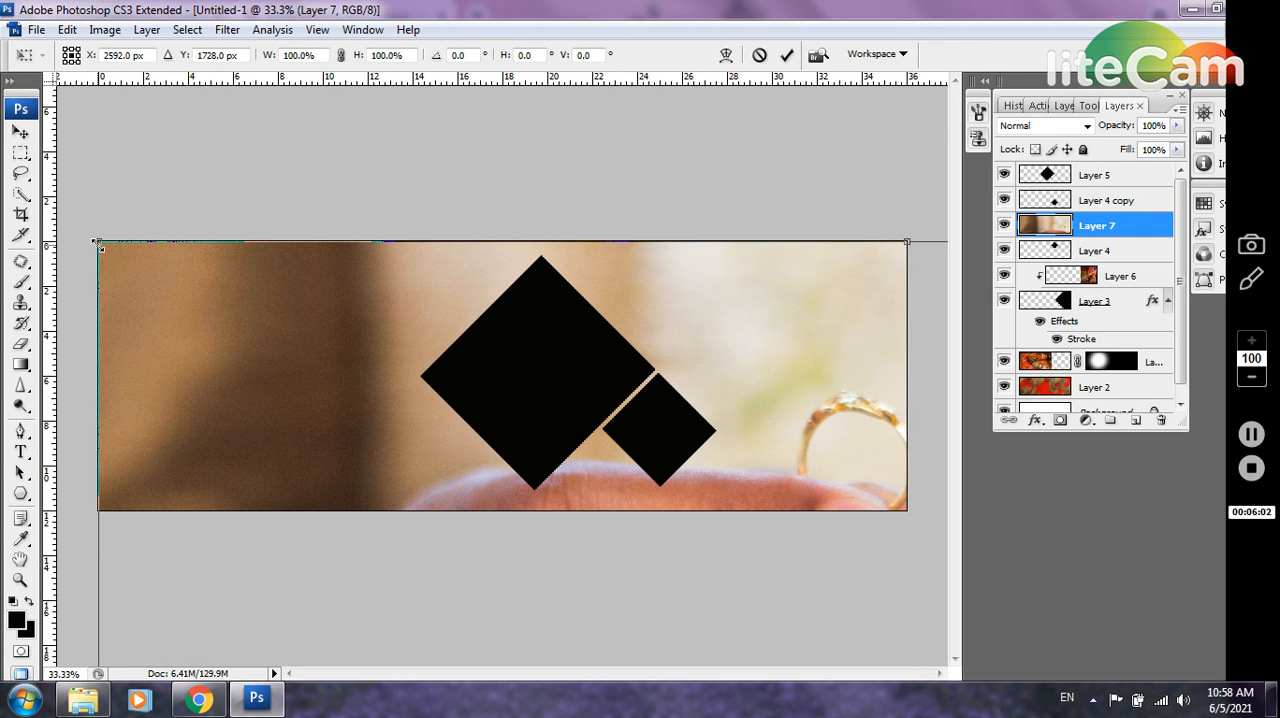
pyautogui.moveTo(98, 244); pyautogui.dragTo(600, 586)
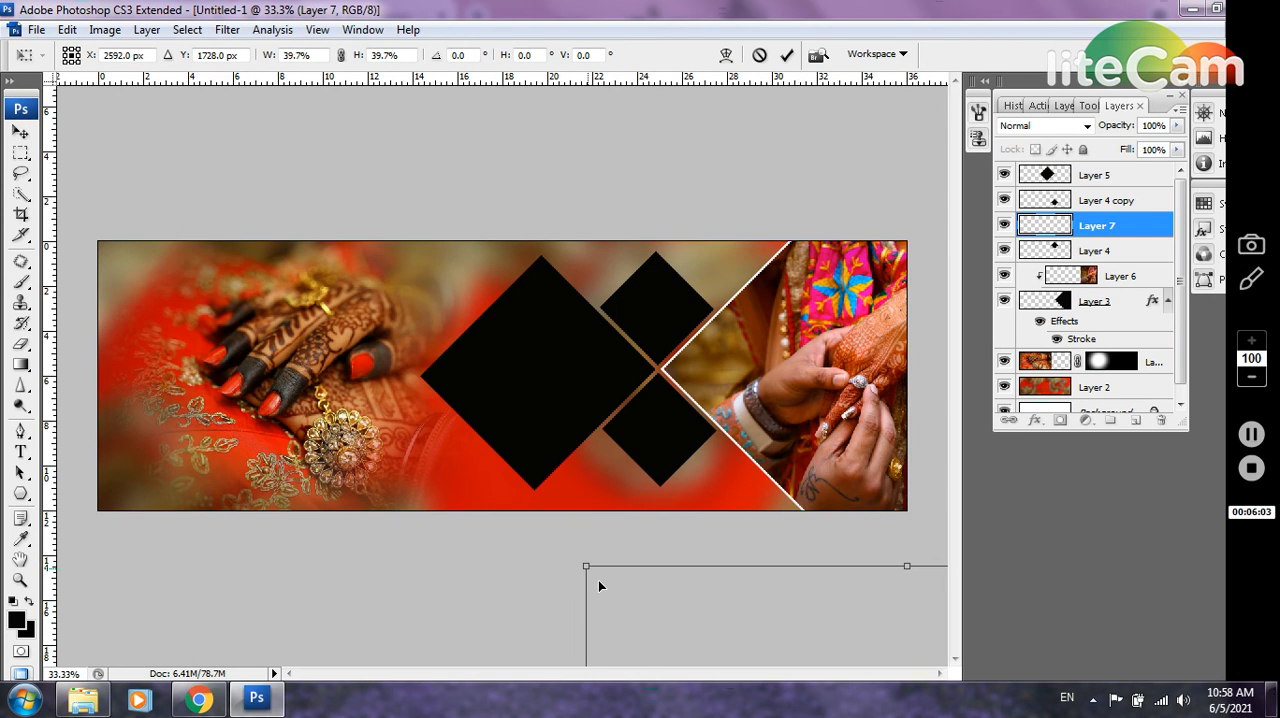
pyautogui.moveTo(689, 649); pyautogui.dragTo(494, 281)
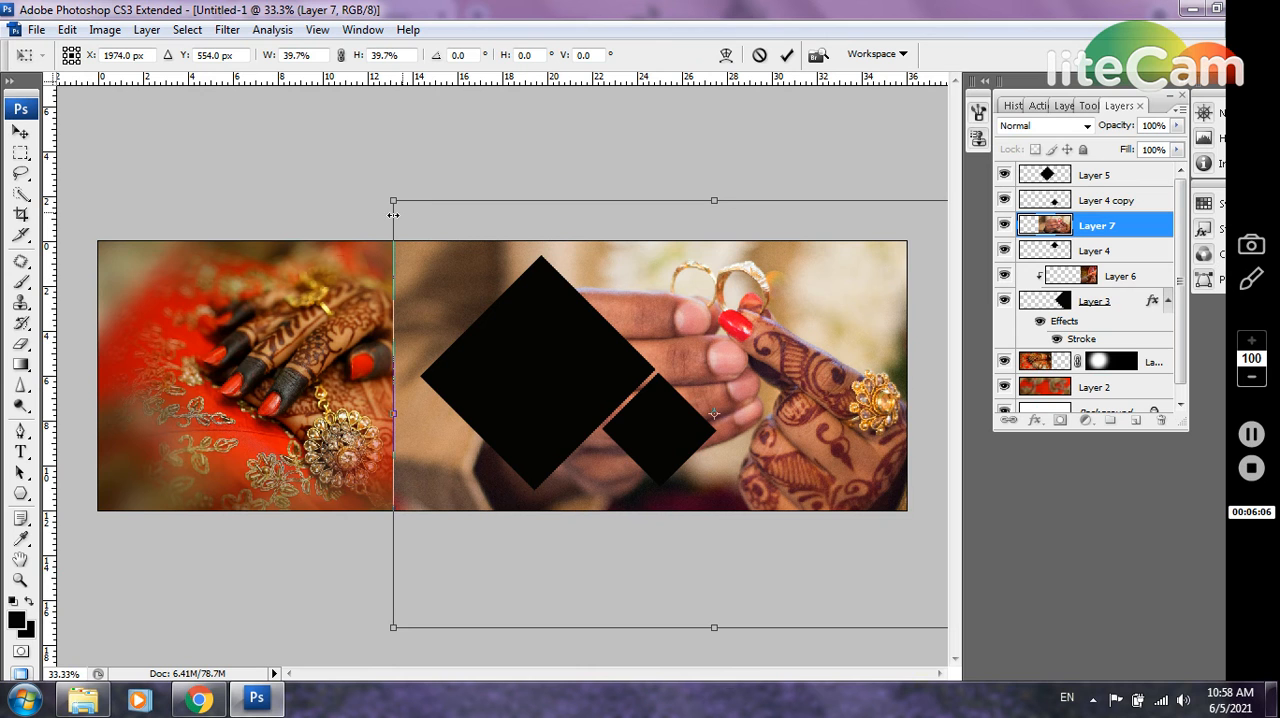
pyautogui.moveTo(391, 200); pyautogui.dragTo(617, 333)
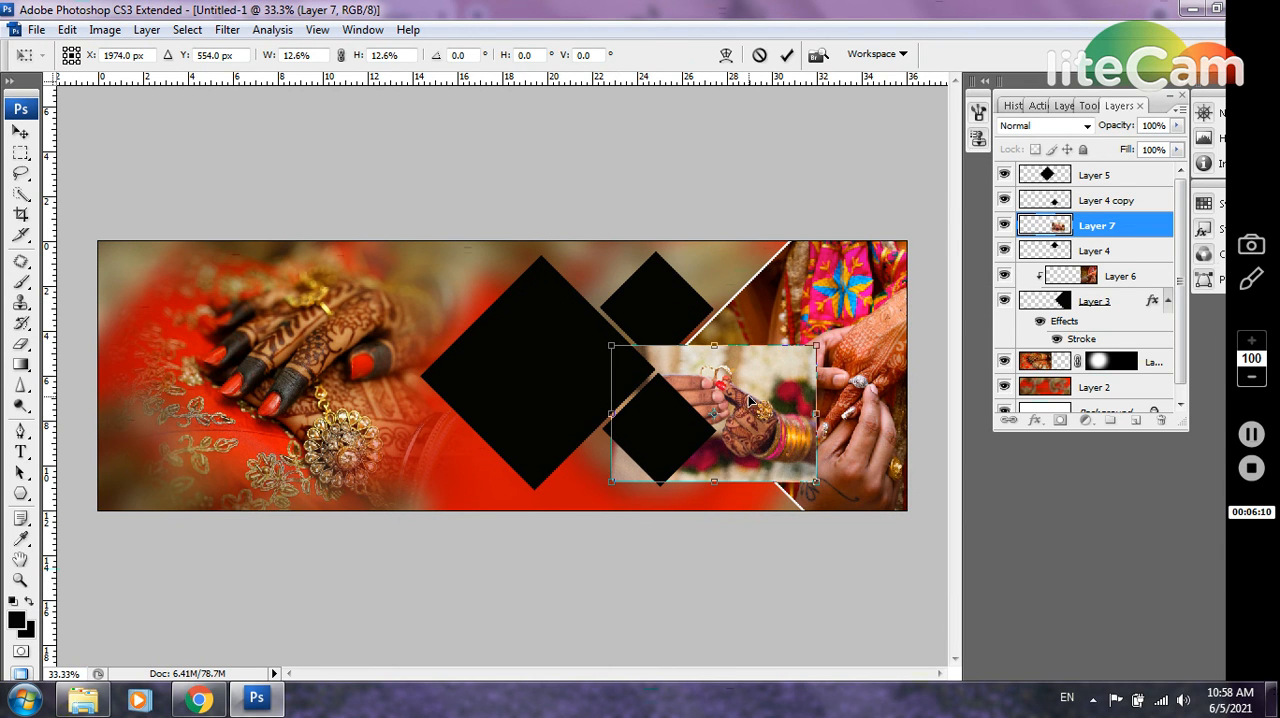
pyautogui.moveTo(752, 400); pyautogui.dragTo(686, 313)
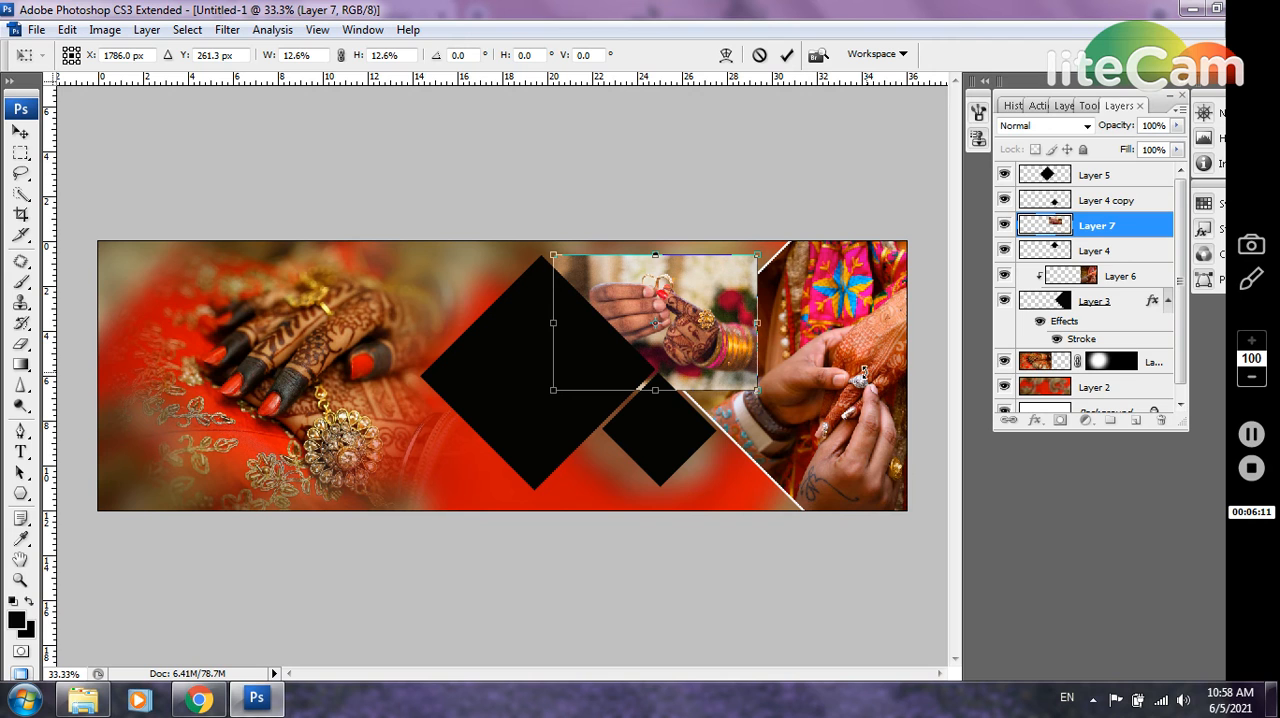
pyautogui.press('Return')
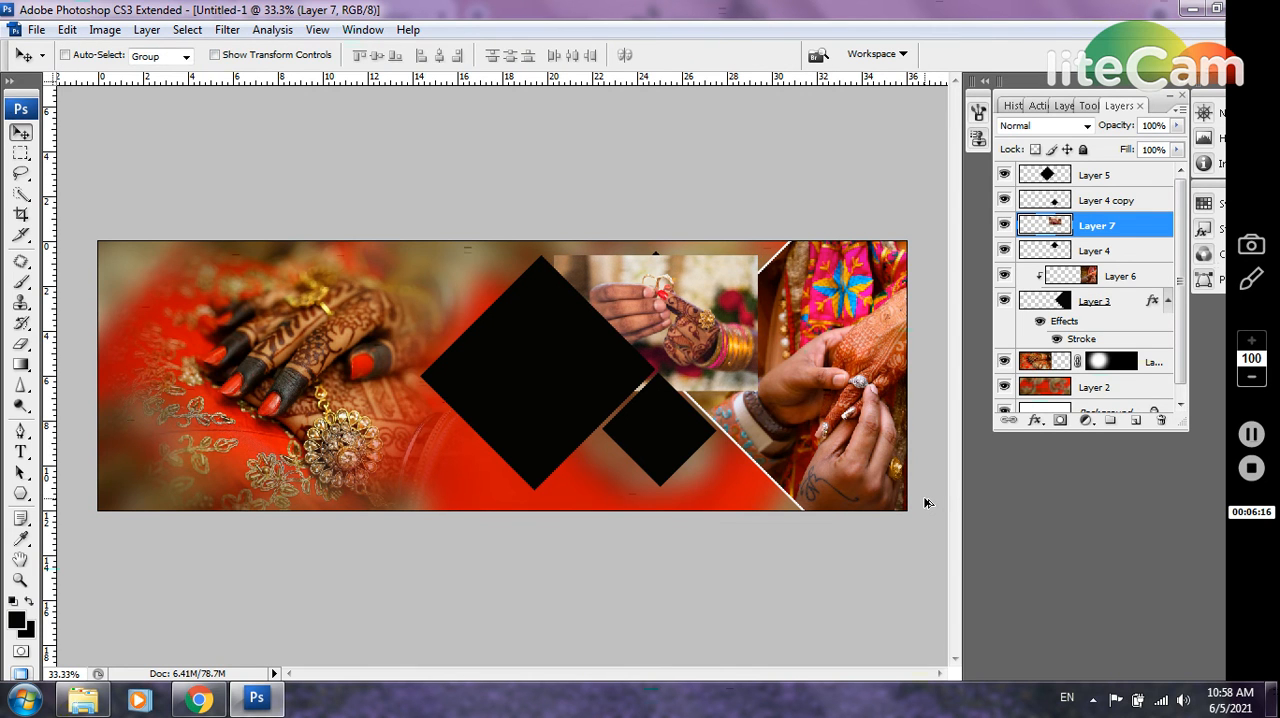
pyautogui.hotkey('ctrl', 'alt', 'g')
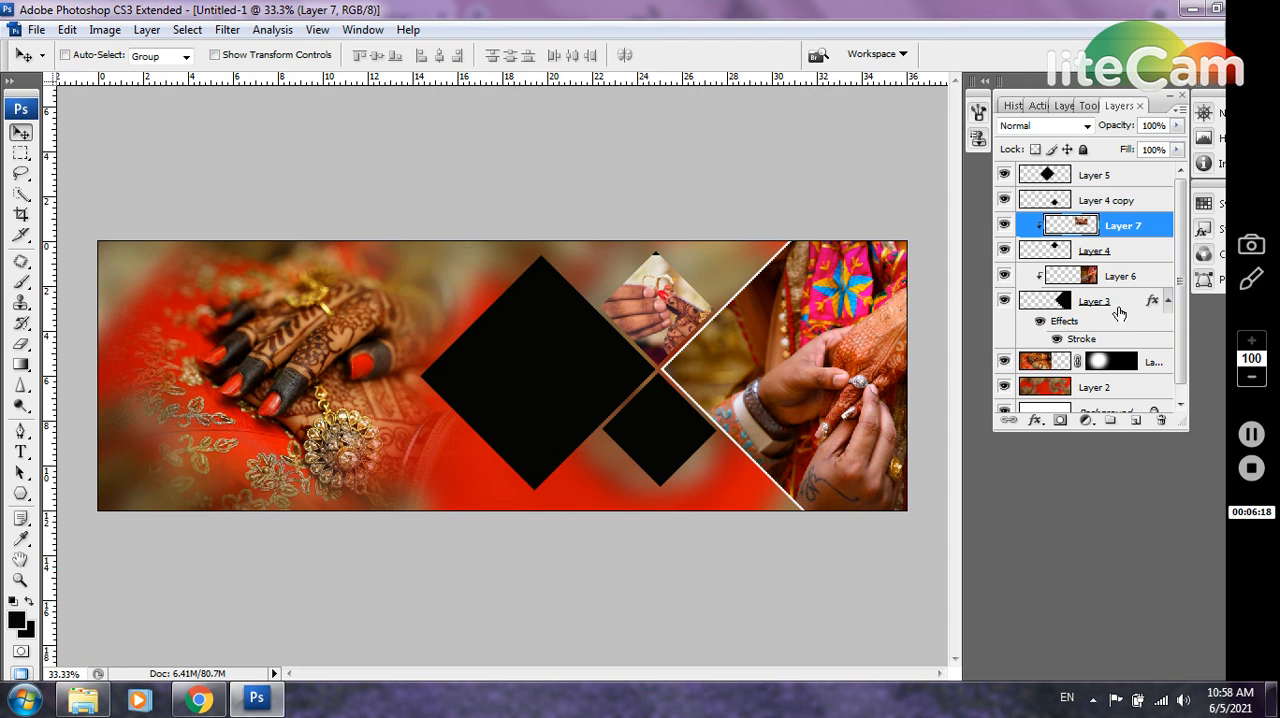
# Give Layer 4 a 7 px off-white (f6f1f1) stroke positioned Inside
pyautogui.click(1143, 254)
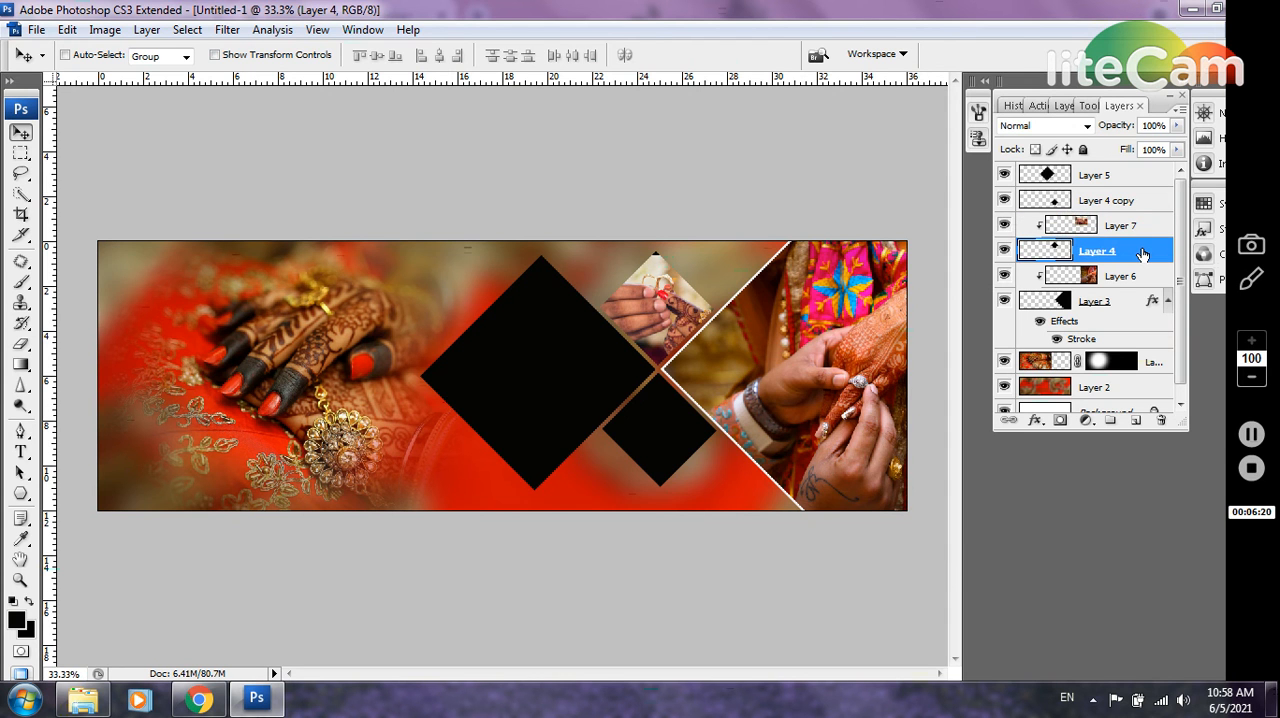
pyautogui.doubleClick(1143, 254)
pyautogui.click(1108, 246)
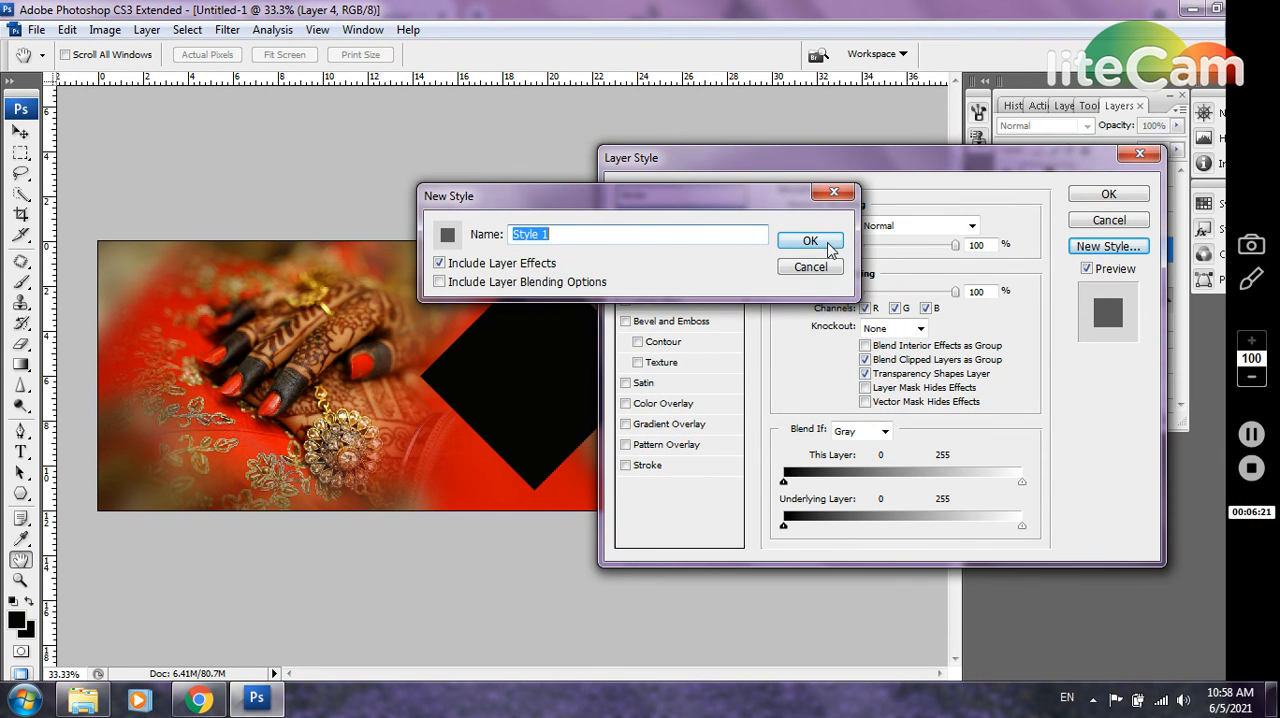
pyautogui.click(811, 267)
pyautogui.click(723, 470)
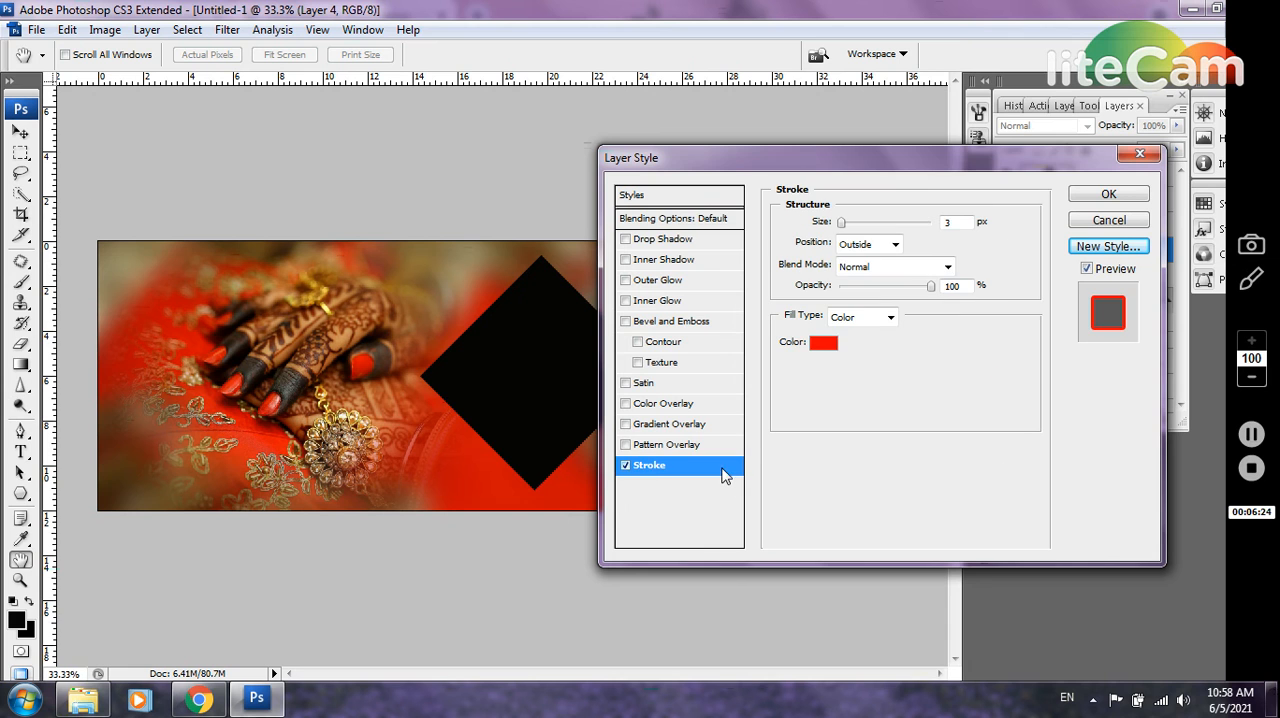
pyautogui.click(823, 343)
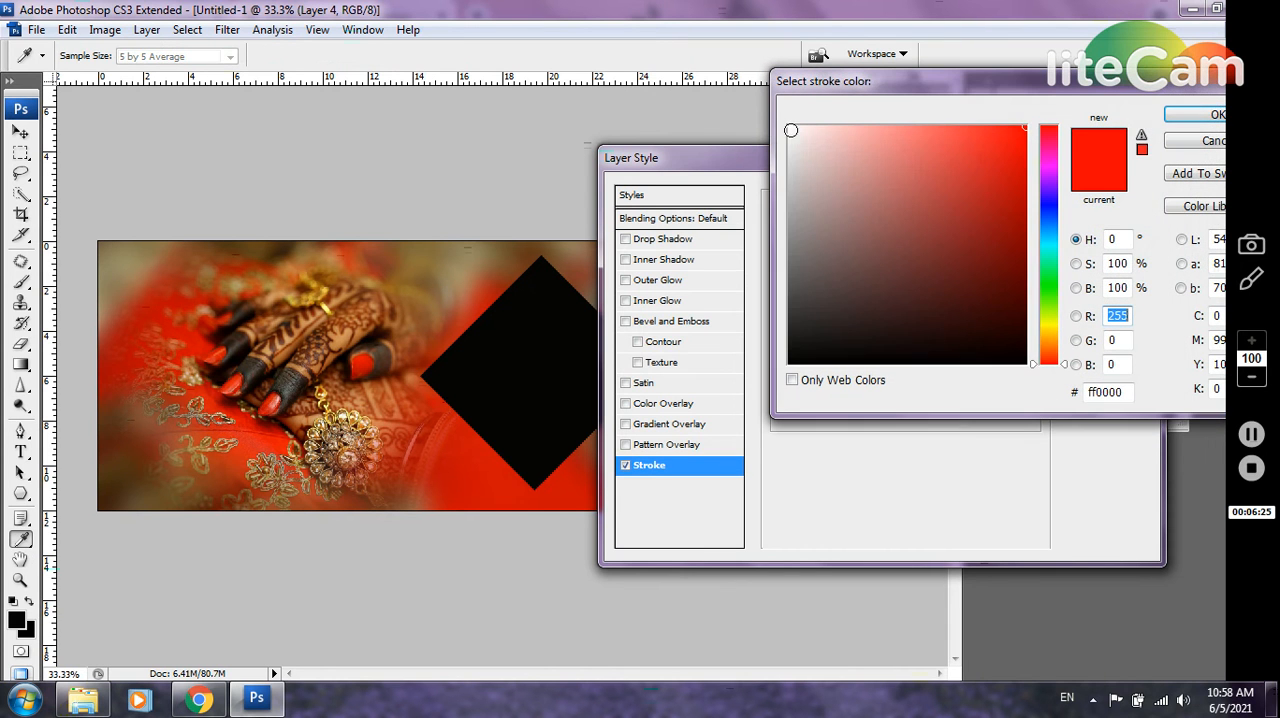
pyautogui.click(793, 134)
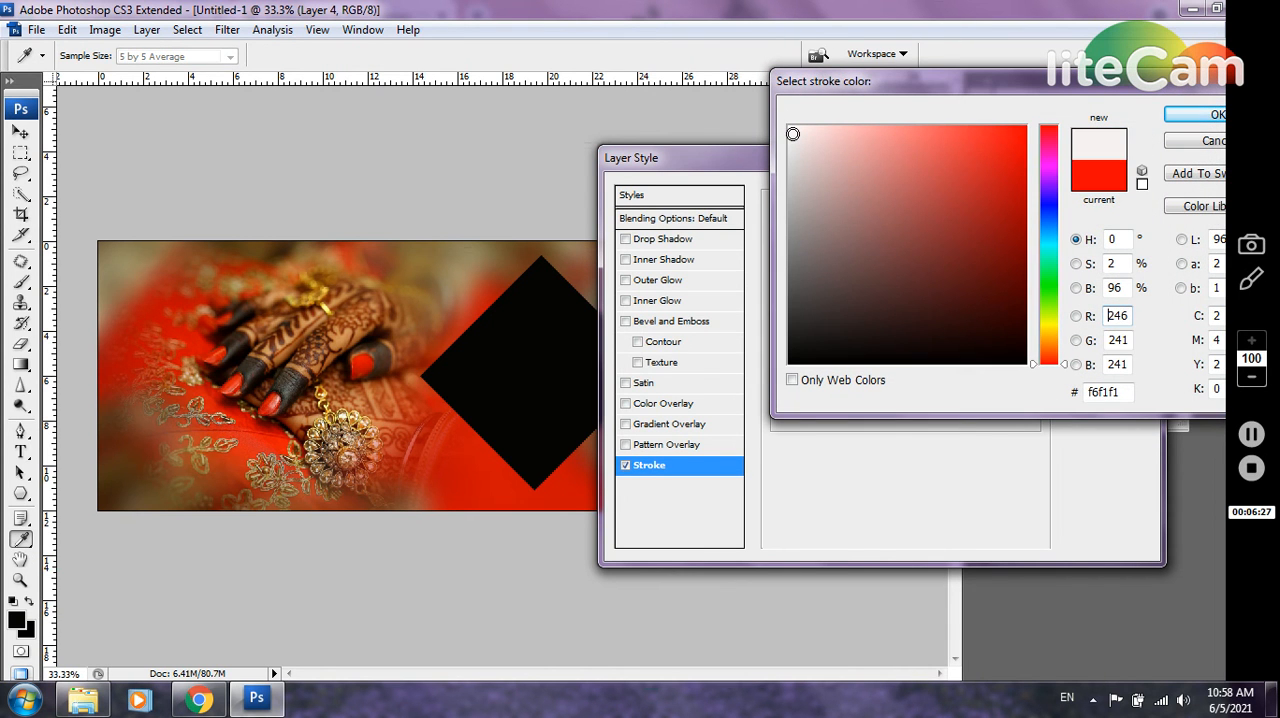
pyautogui.click(1176, 116)
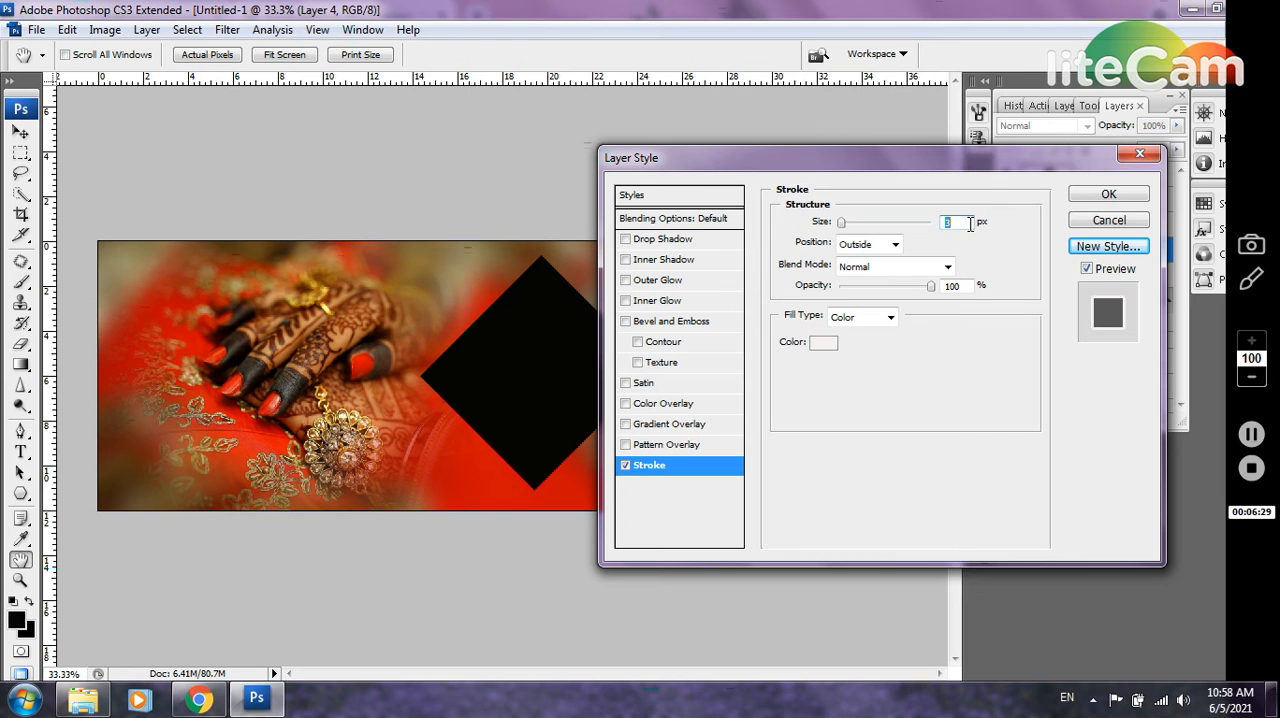
pyautogui.write('7')
pyautogui.click(872, 244)
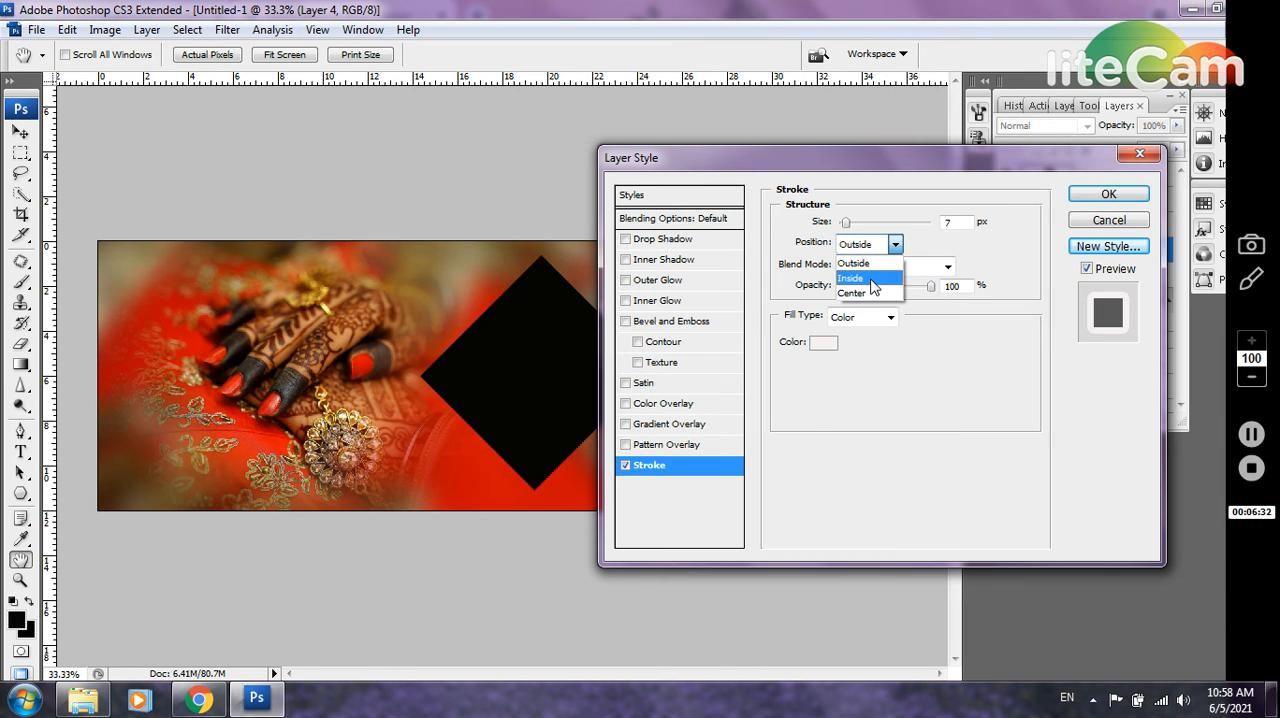
pyautogui.click(870, 279)
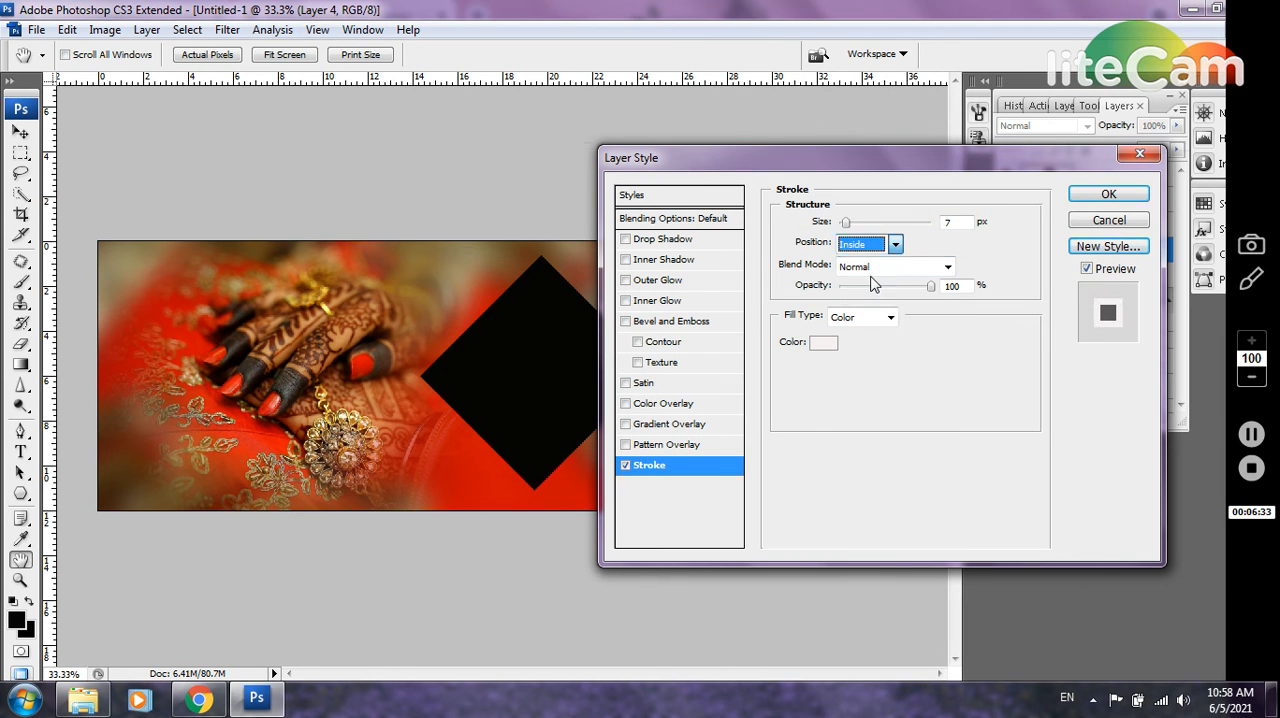
pyautogui.click(1096, 198)
# Select Layer 4 copy, the lower small black diamond, and add an empty layer directly above it
pyautogui.rightClick(677, 455)
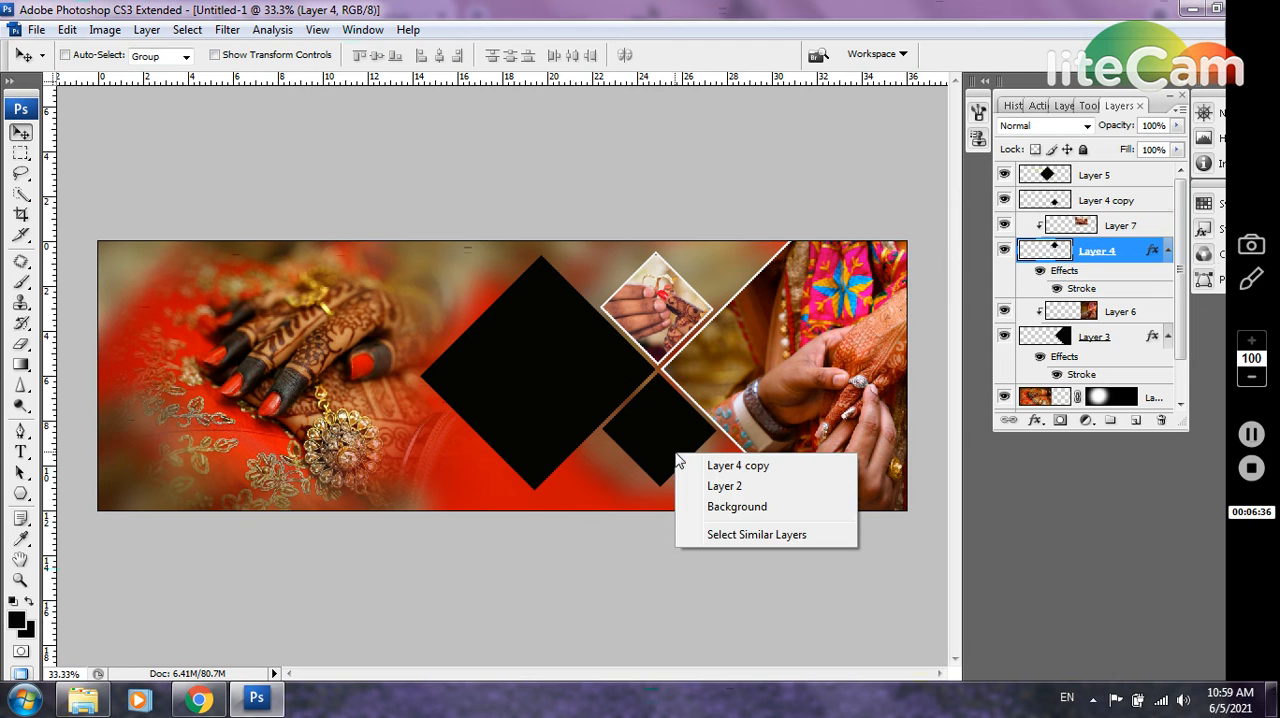
pyautogui.click(705, 466)
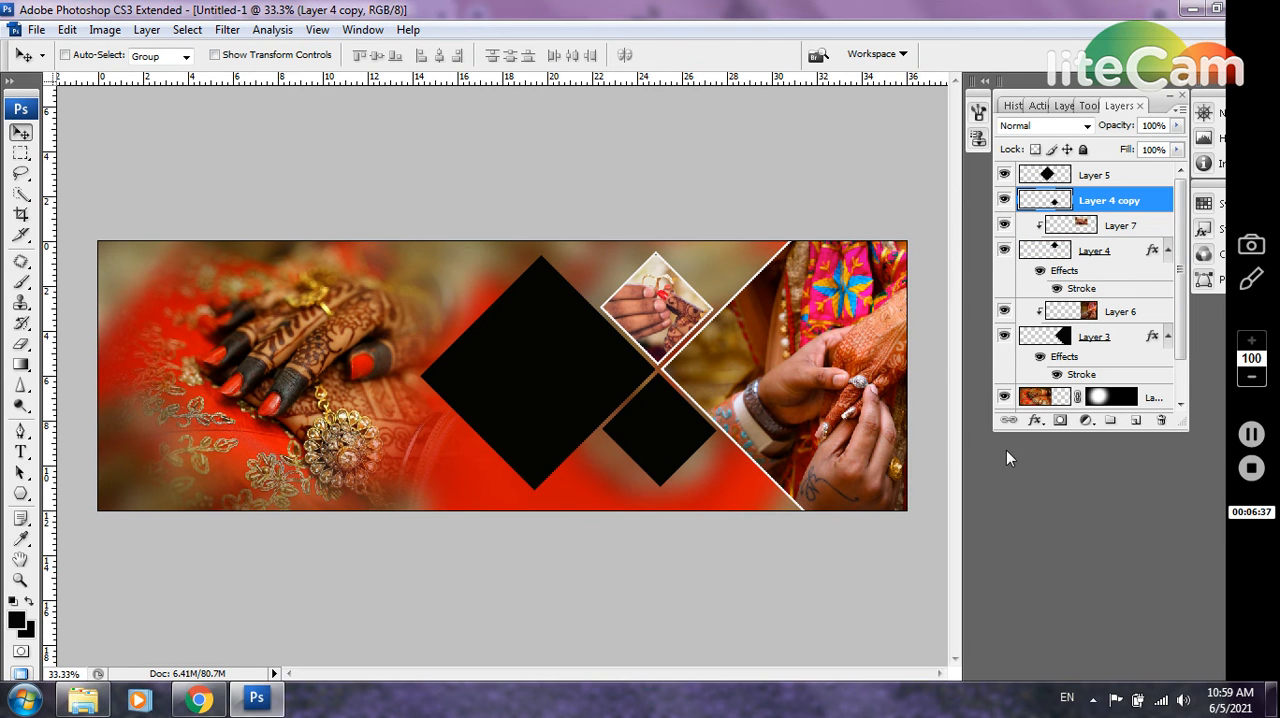
pyautogui.click(1135, 420)
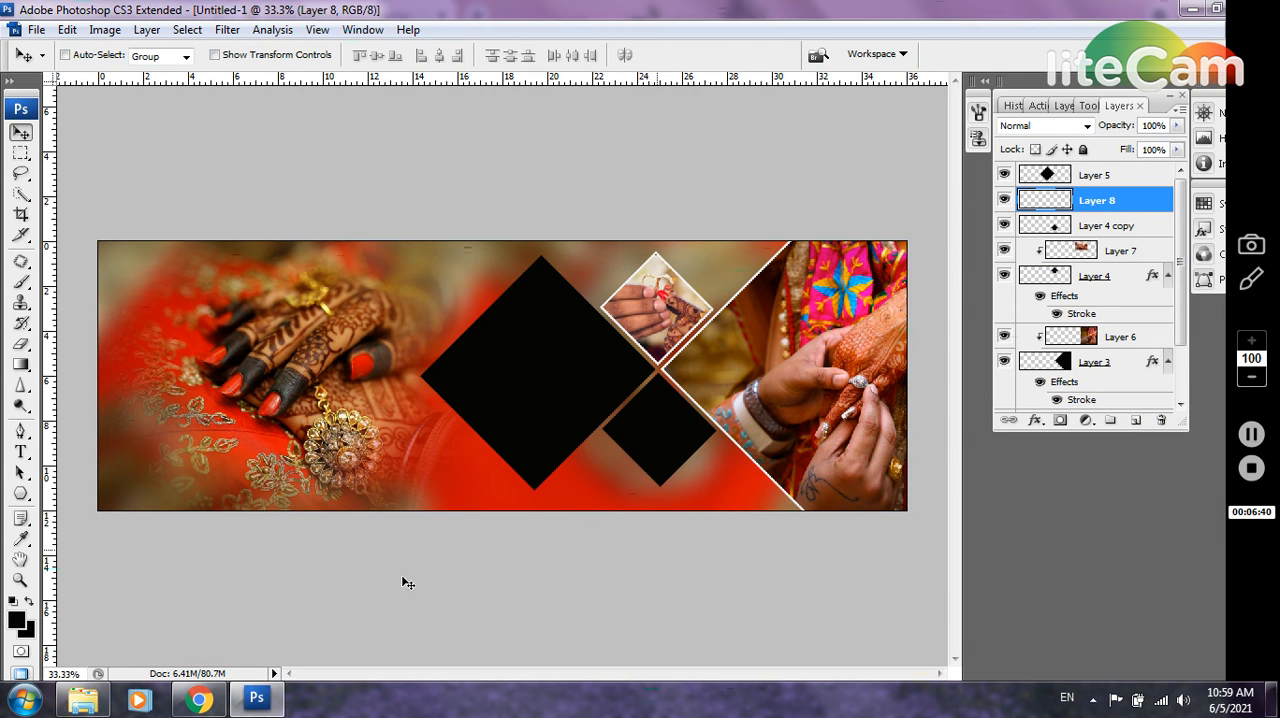
# Open the blue-toned hennaed hands photo (1444442) from the wedding folder and copy the entire image into the album spread
pyautogui.click(83, 700)
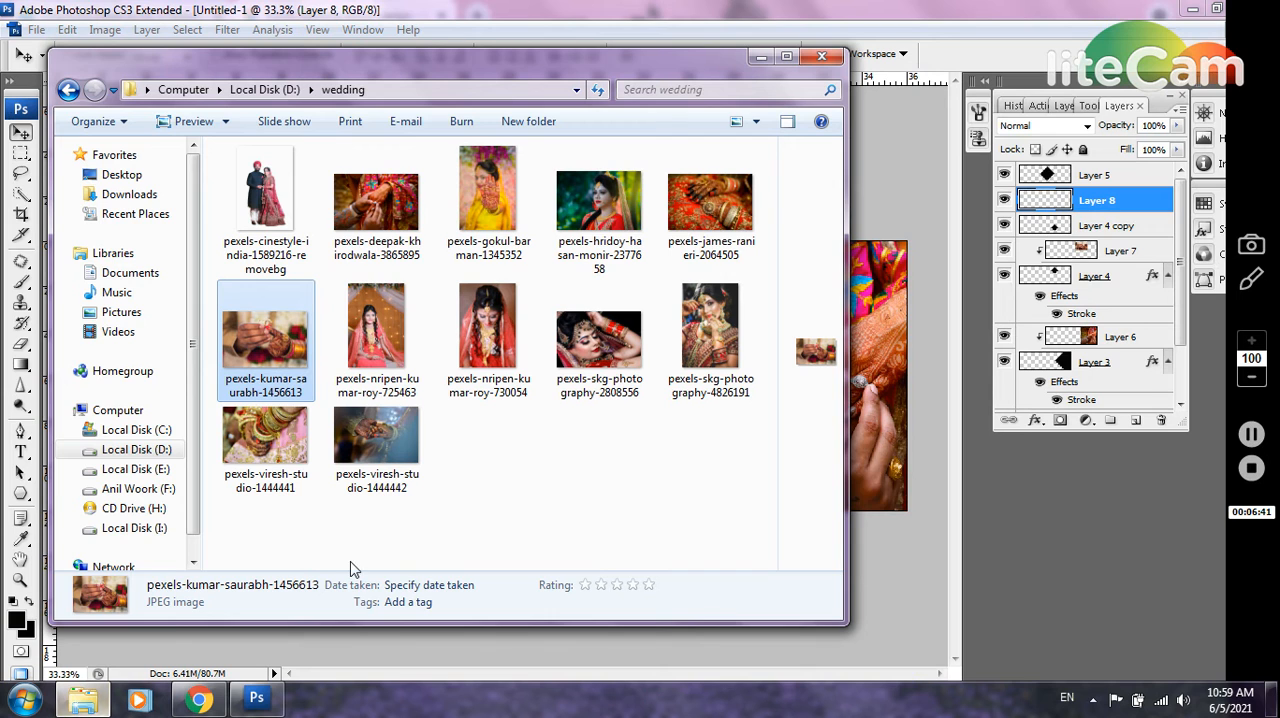
pyautogui.click(295, 440)
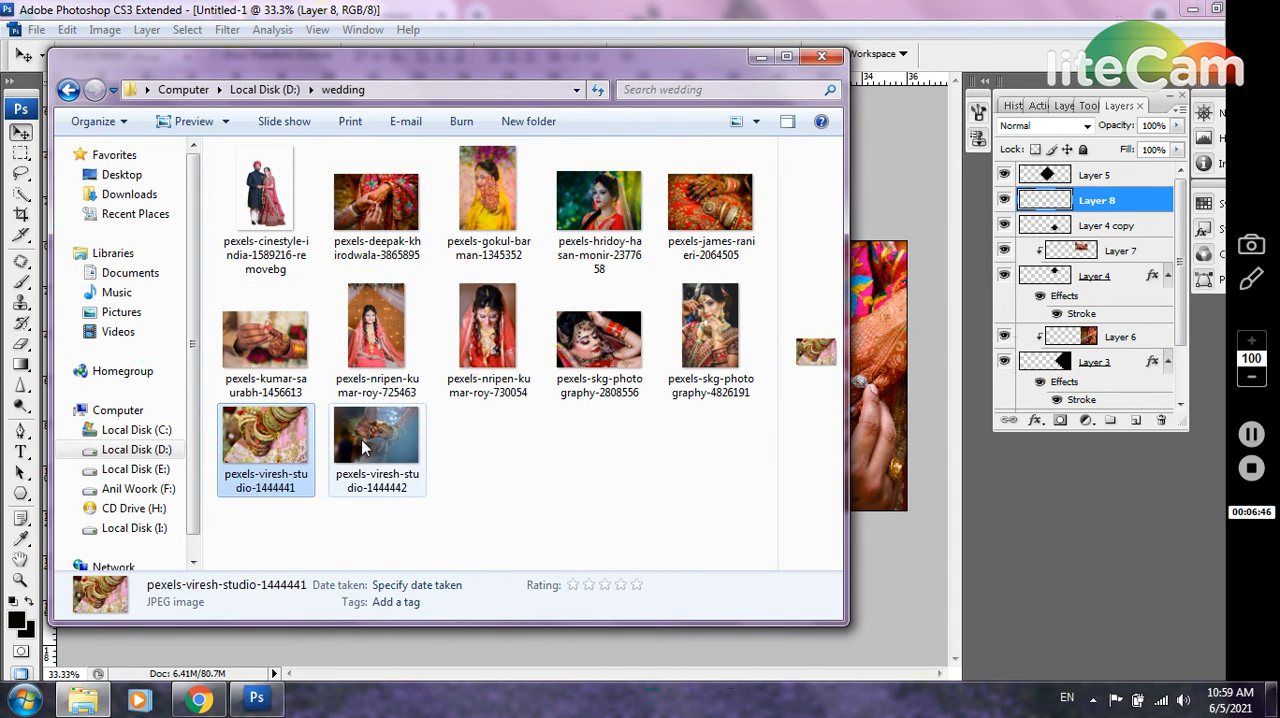
pyautogui.moveTo(376, 432); pyautogui.dragTo(453, 248)
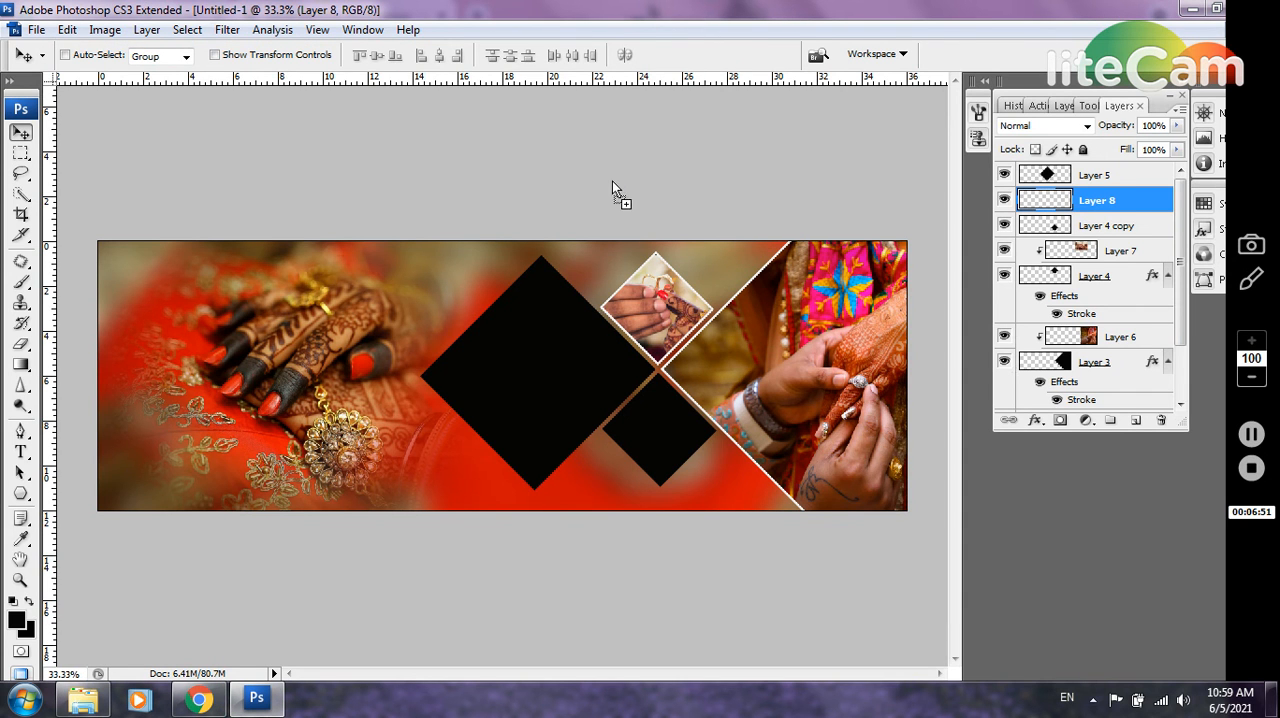
pyautogui.hotkey('ctrl', 'Tab')
pyautogui.hotkey('ctrl', 'a')
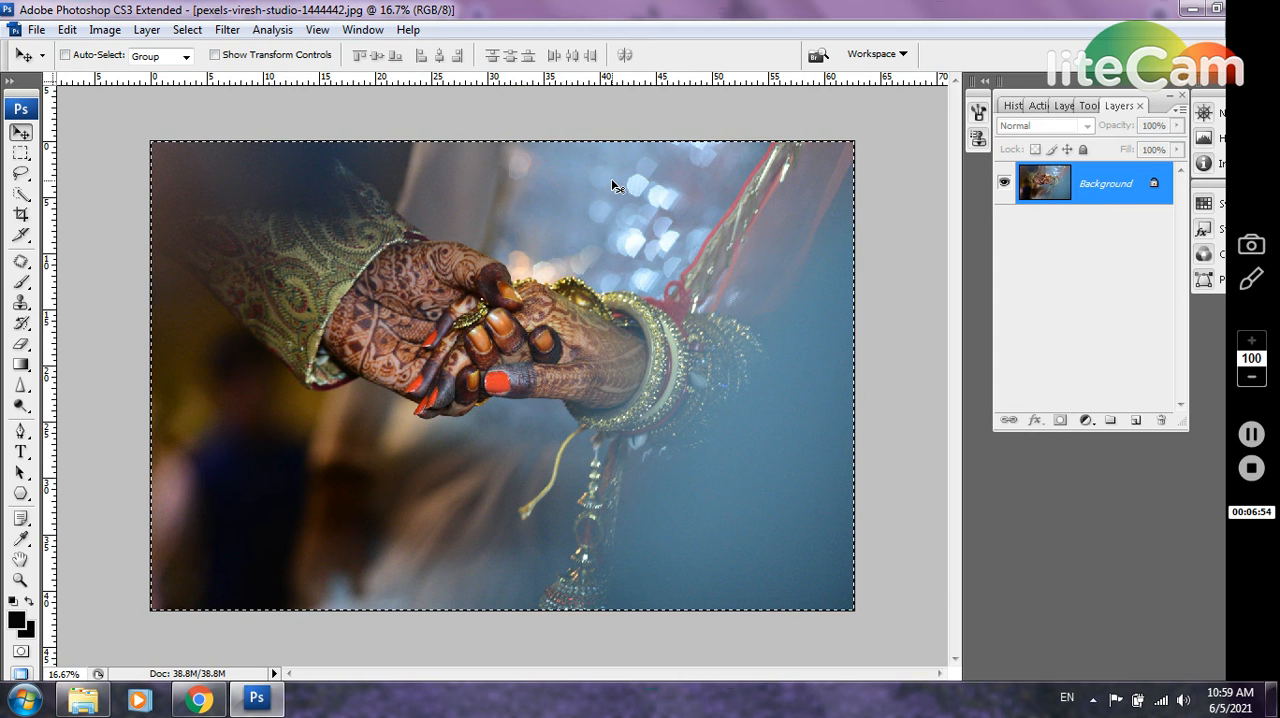
pyautogui.hotkey('ctrl', 'Tab')
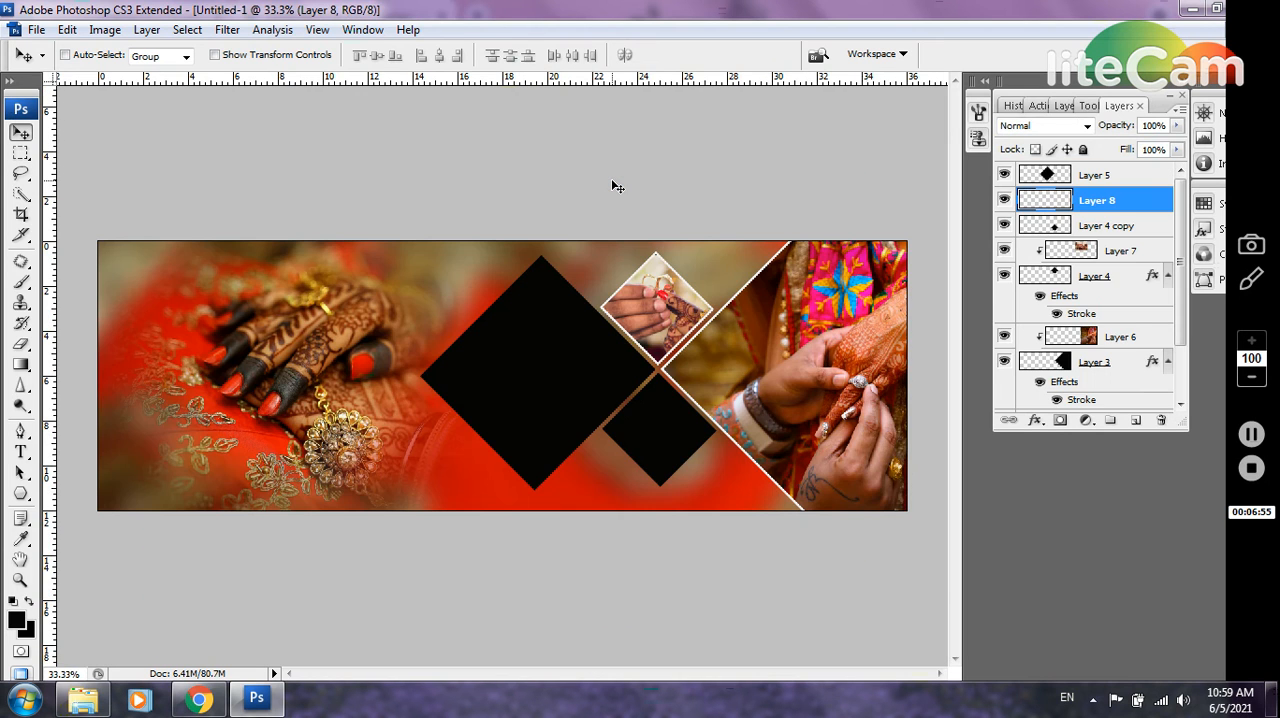
pyautogui.hotkey('ctrl', 'v')
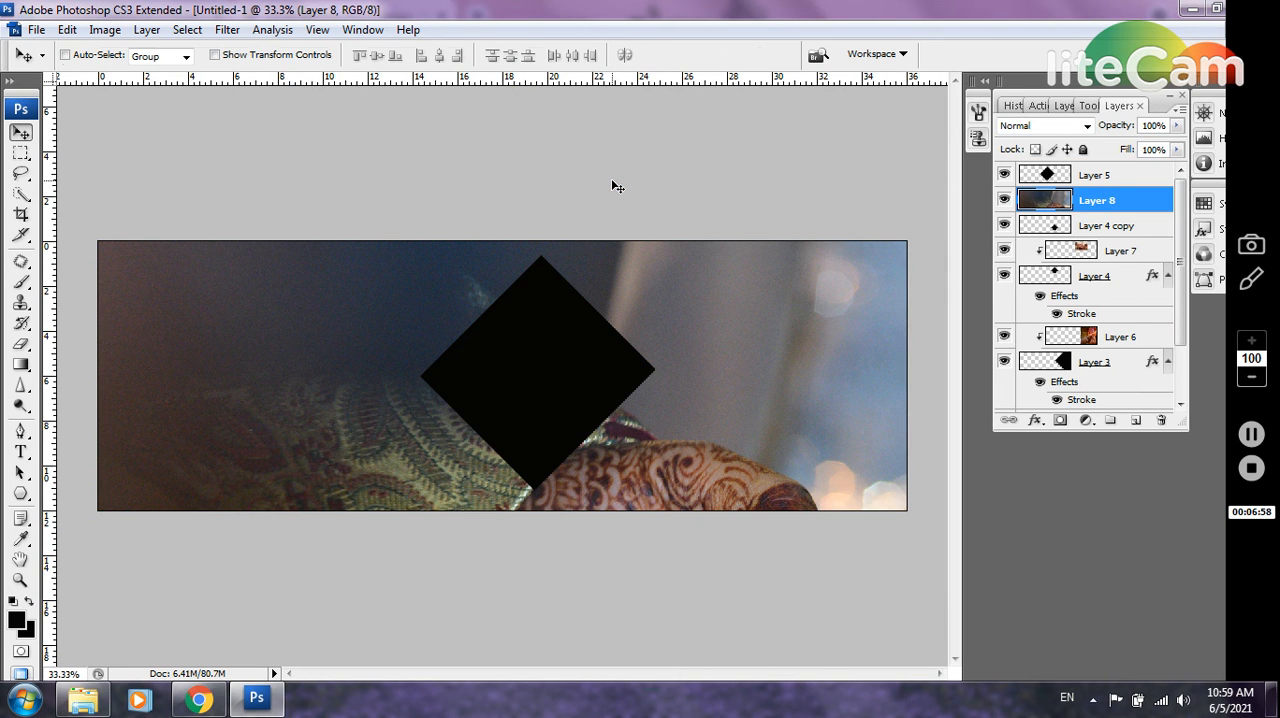
# Scale the pasted hennaed hands photo to 11.5% and position it over the lower small diamond
pyautogui.hotkey('ctrl', 't')
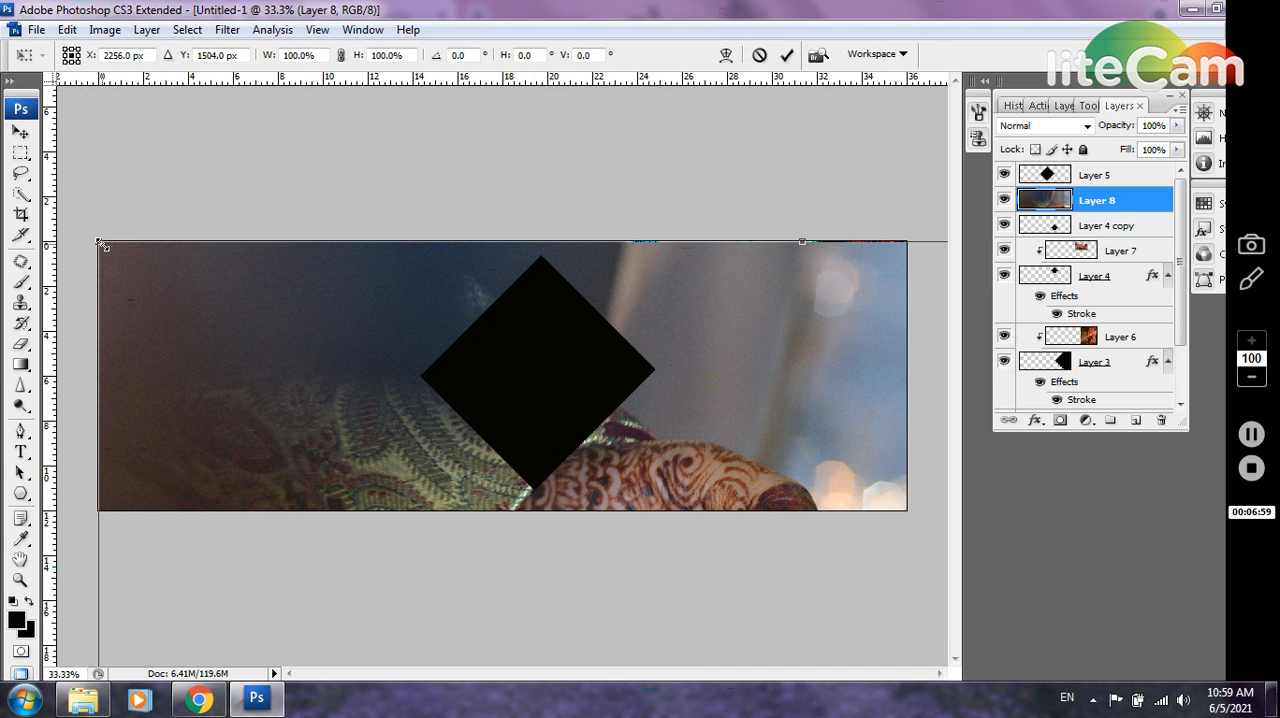
pyautogui.moveTo(208, 285); pyautogui.dragTo(685, 599)
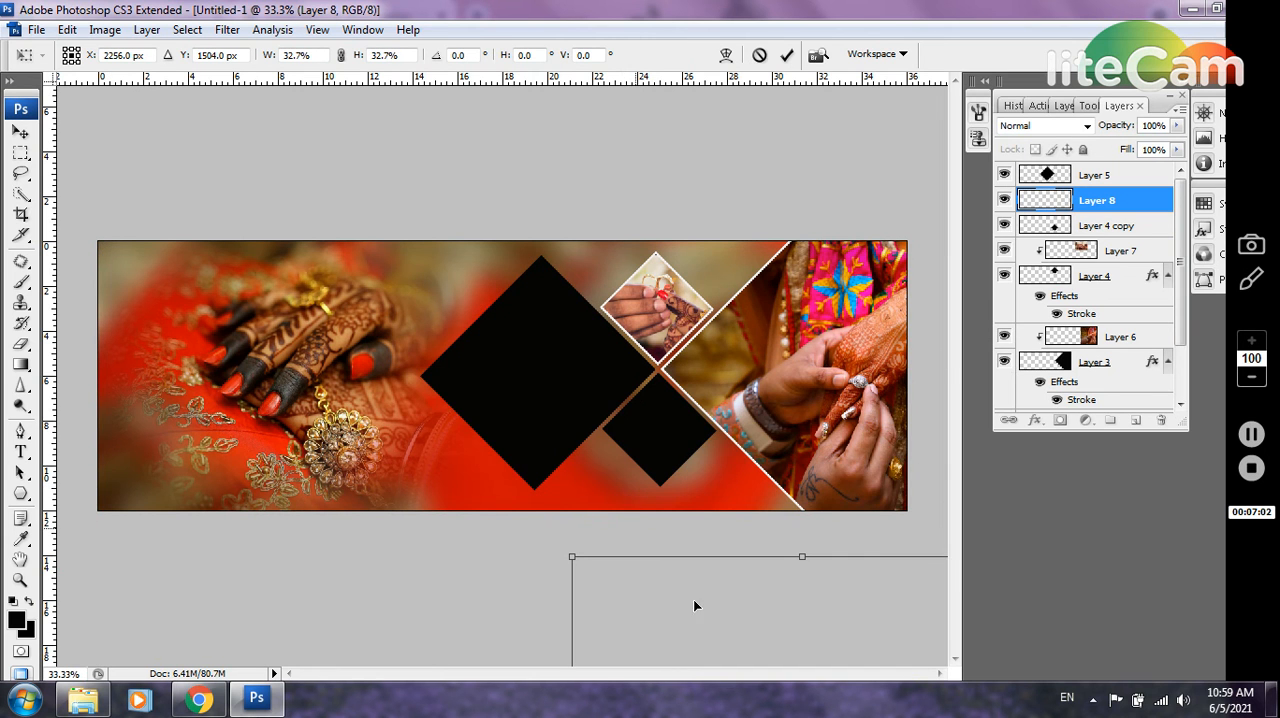
pyautogui.moveTo(579, 580); pyautogui.dragTo(570, 309)
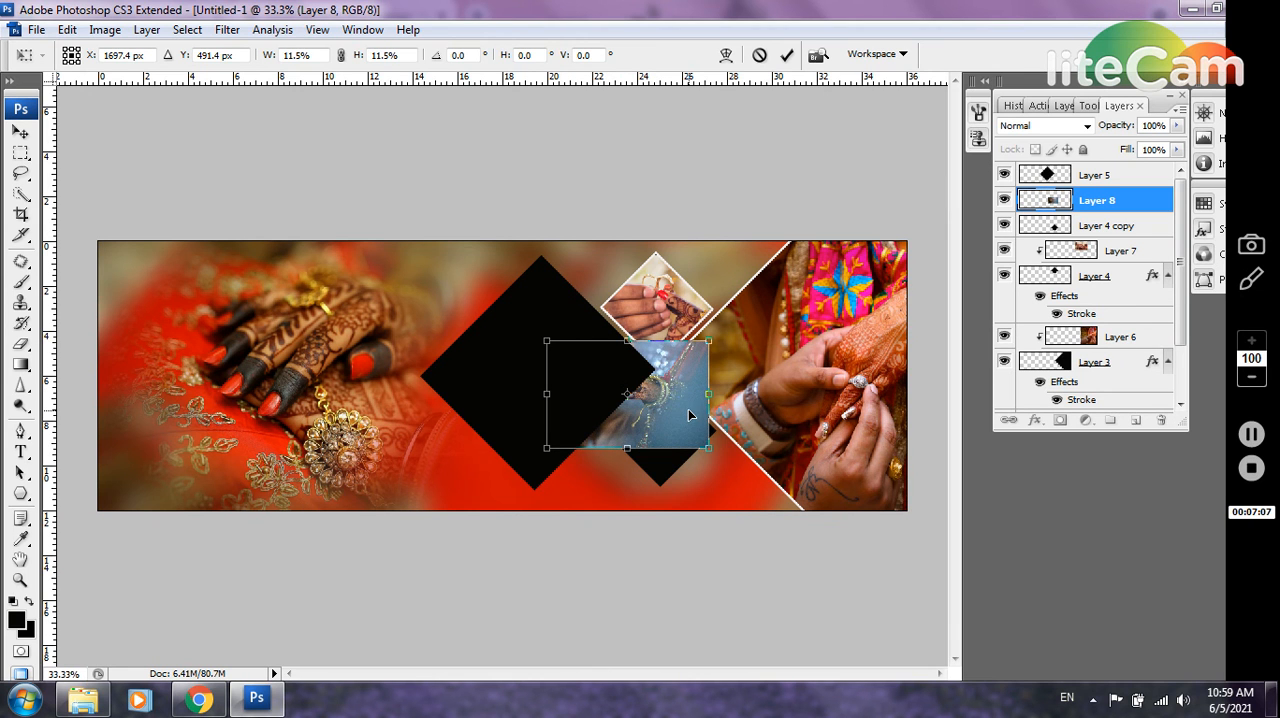
pyautogui.moveTo(688, 409); pyautogui.dragTo(724, 452)
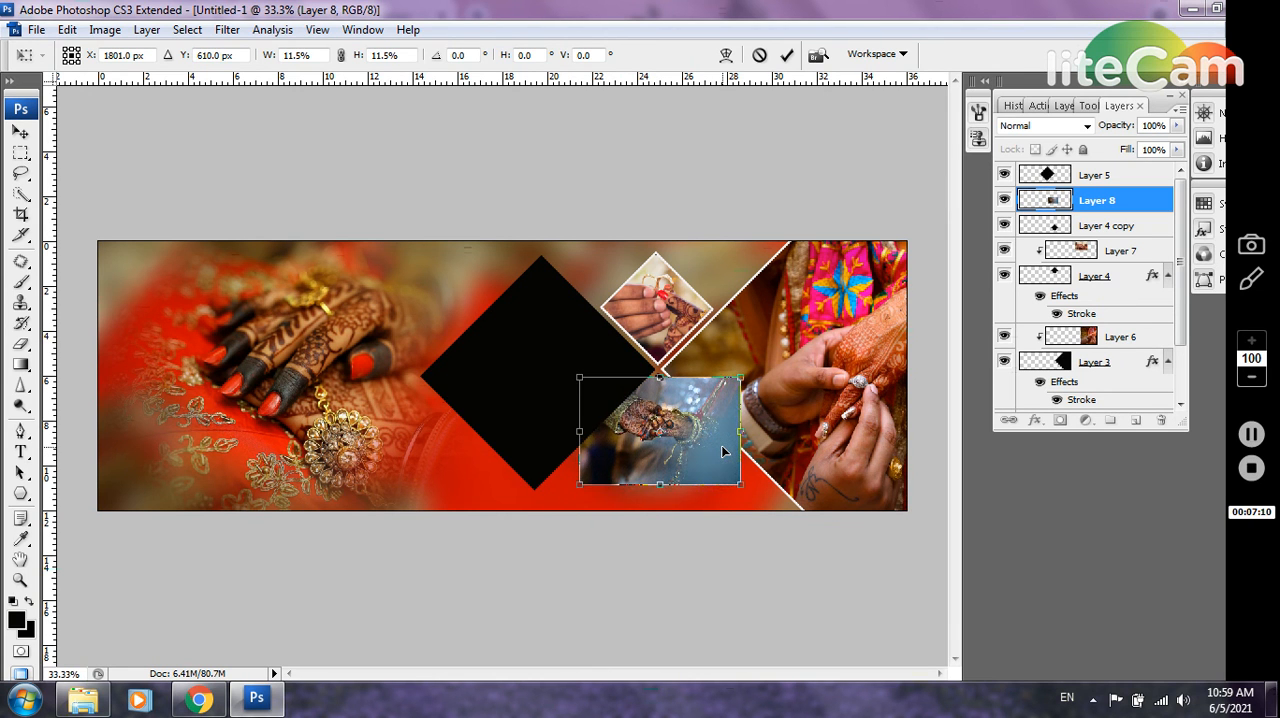
pyautogui.press('Return')
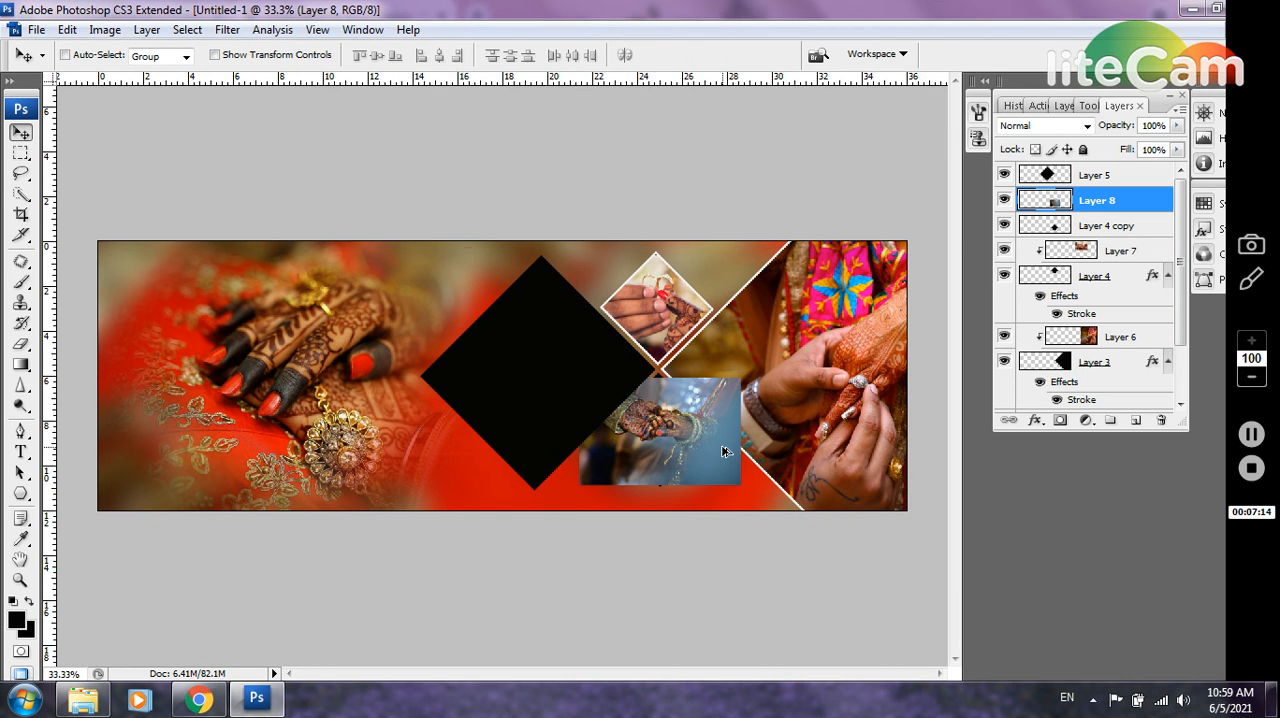
# Clip the blue-toned hands photo on Layer 8 to the lower small diamond and enlarge it to 107.5%
pyautogui.hotkey('ctrl', 'alt', 'g')
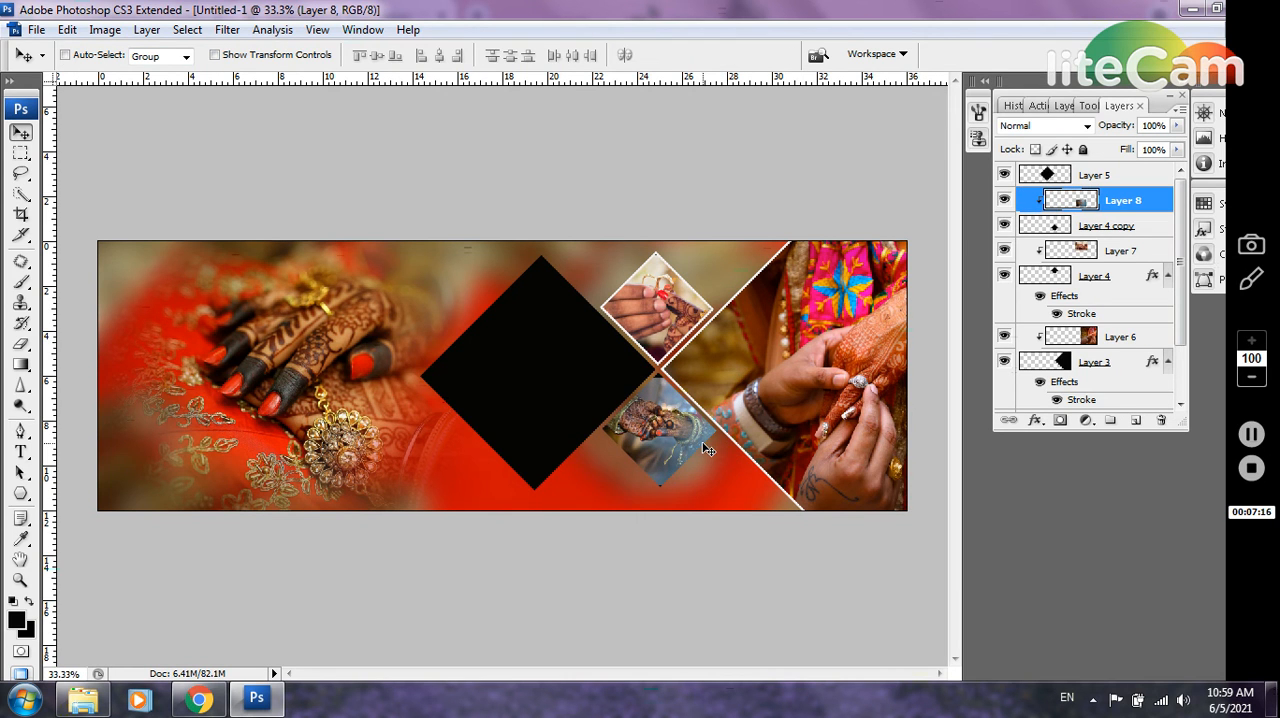
pyautogui.hotkey('ctrl', 't')
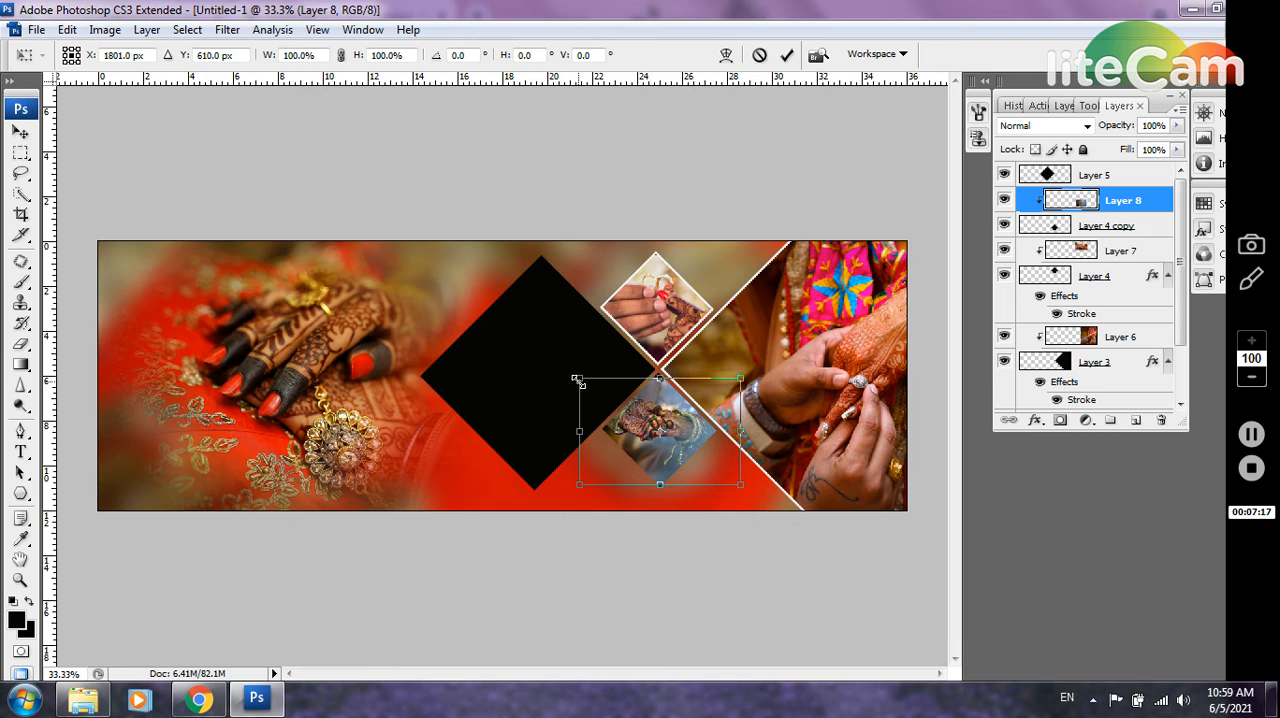
pyautogui.moveTo(577, 380); pyautogui.dragTo(571, 372)
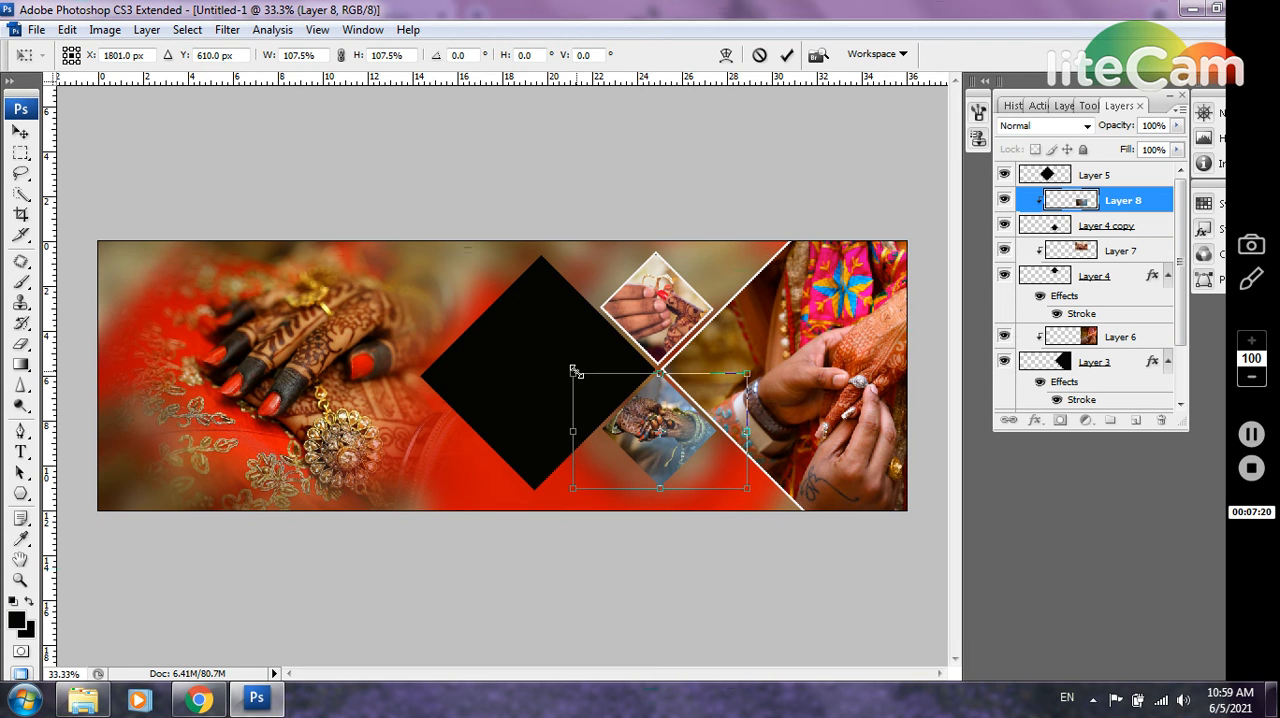
pyautogui.press('Return')
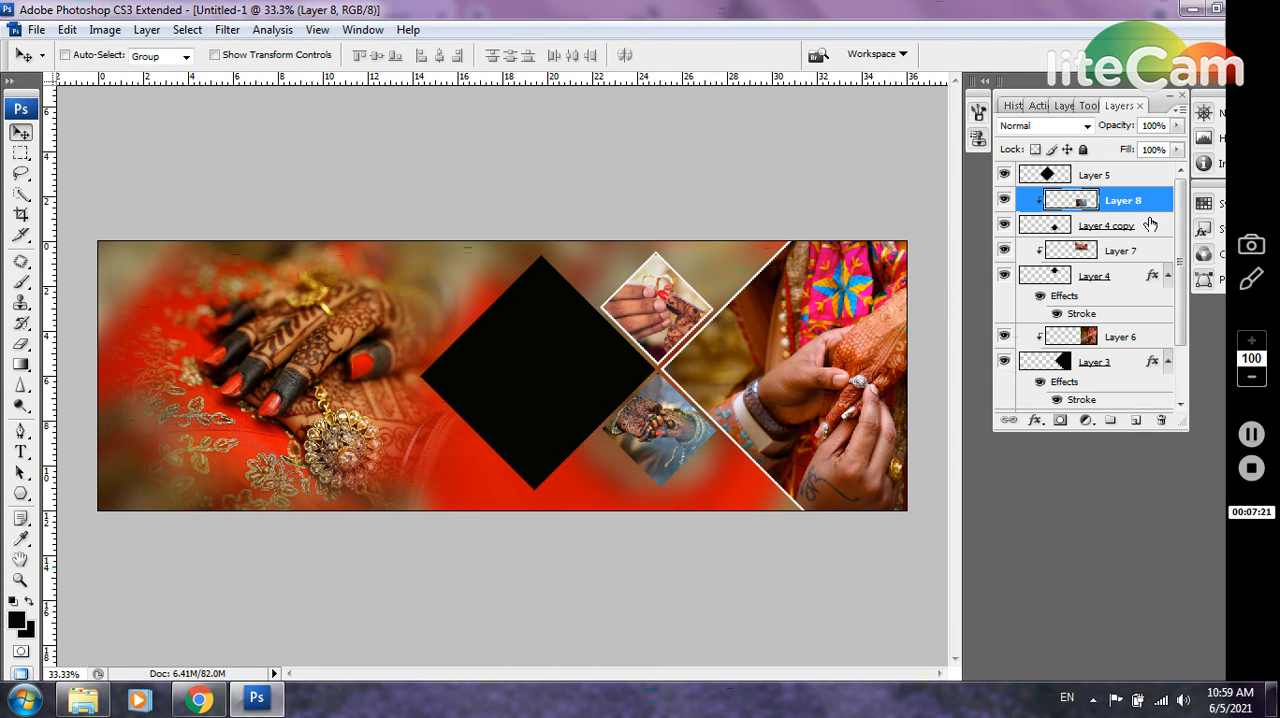
# Give Layer 4 copy, the lower small diamond, a 7 px off-white stroke positioned Inside
pyautogui.doubleClick(1150, 231)
pyautogui.click(1149, 231)
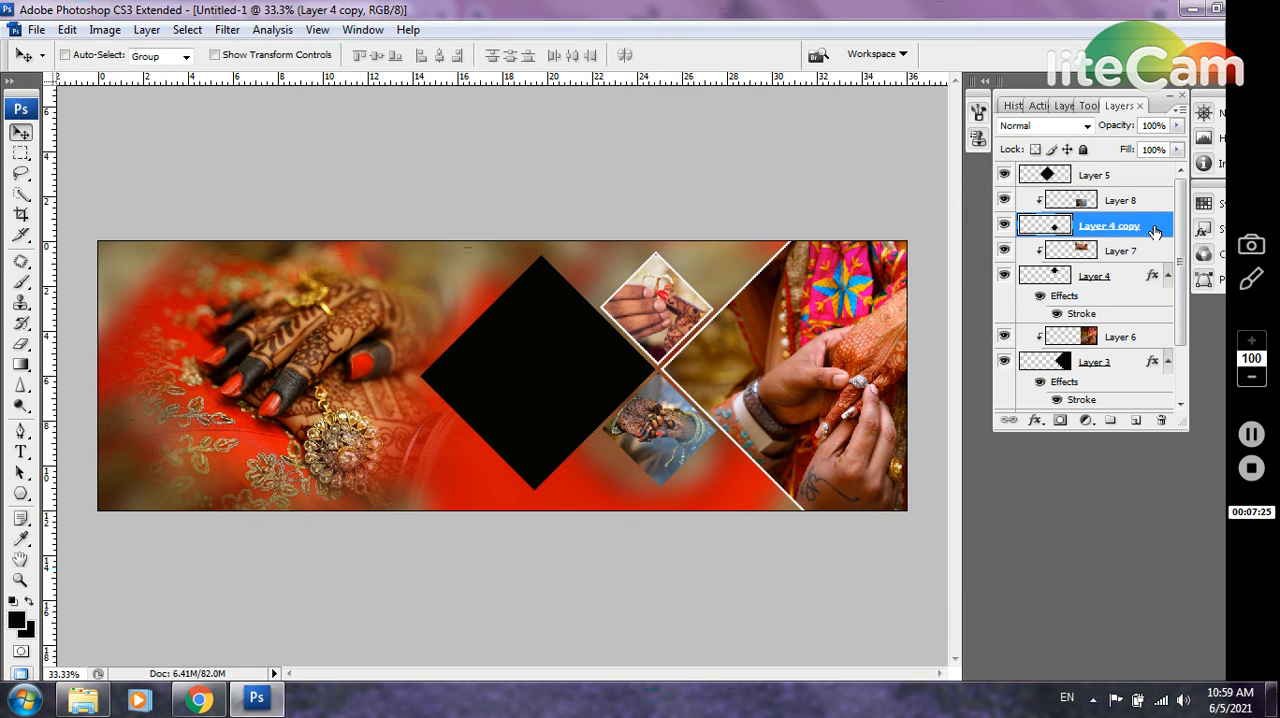
pyautogui.click(1005, 226)
pyautogui.click(1005, 226)
pyautogui.doubleClick(1160, 235)
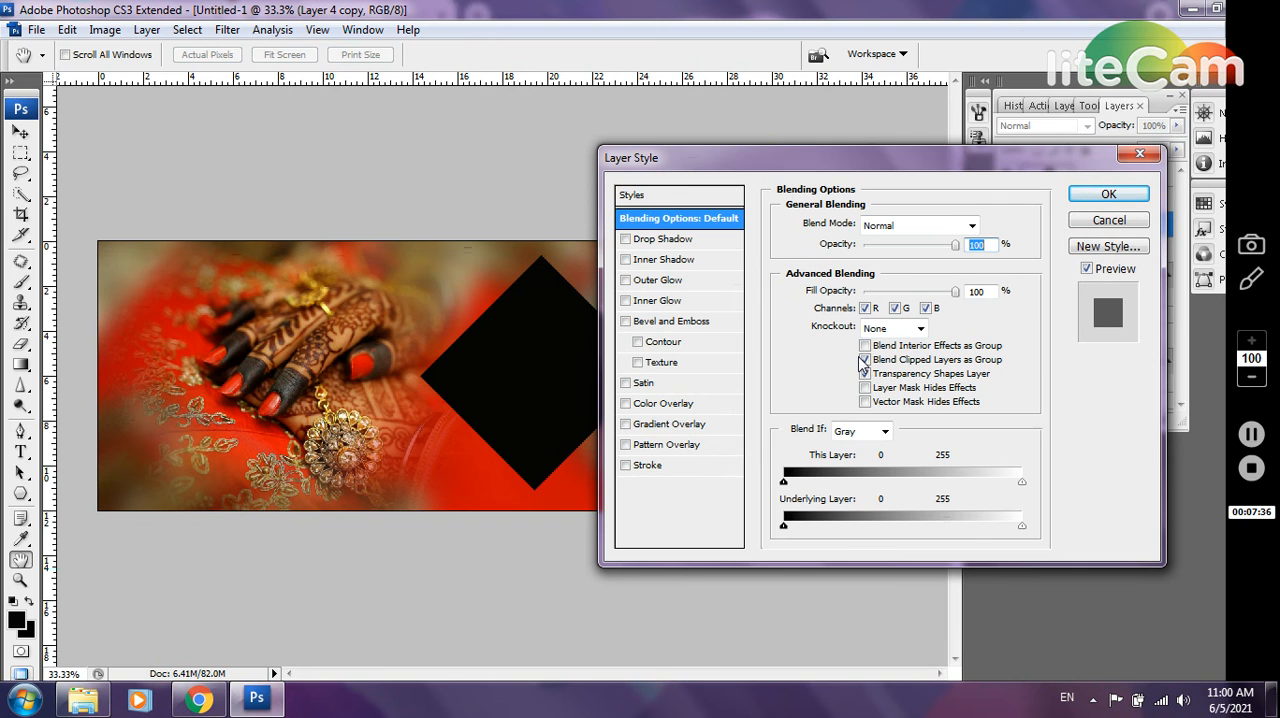
pyautogui.click(703, 464)
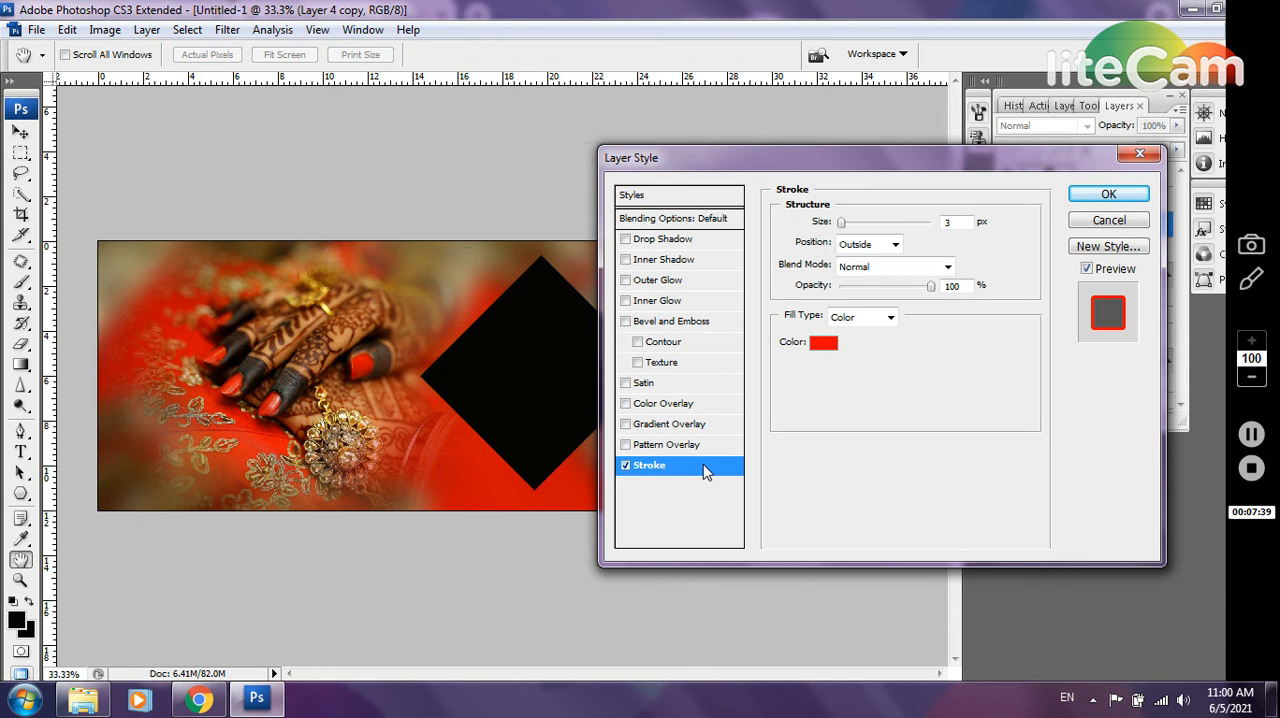
pyautogui.click(825, 342)
pyautogui.click(795, 143)
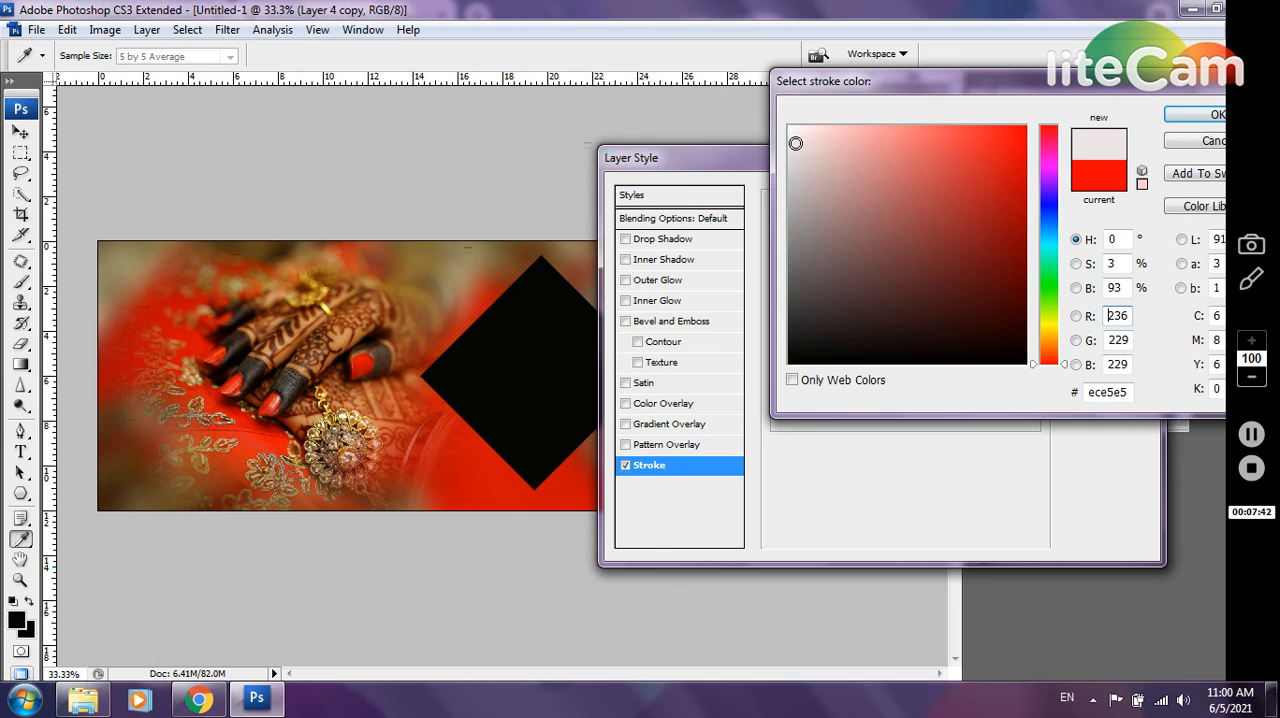
pyautogui.click(794, 128)
pyautogui.click(1205, 114)
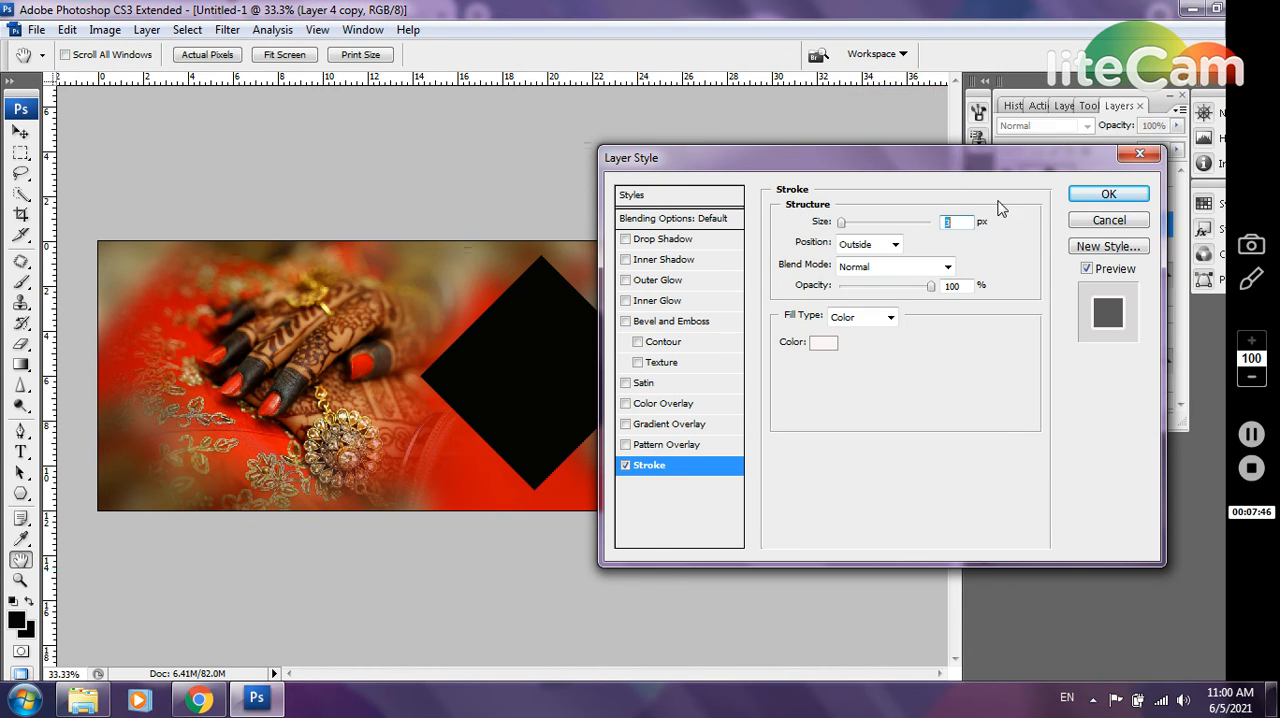
pyautogui.write('7')
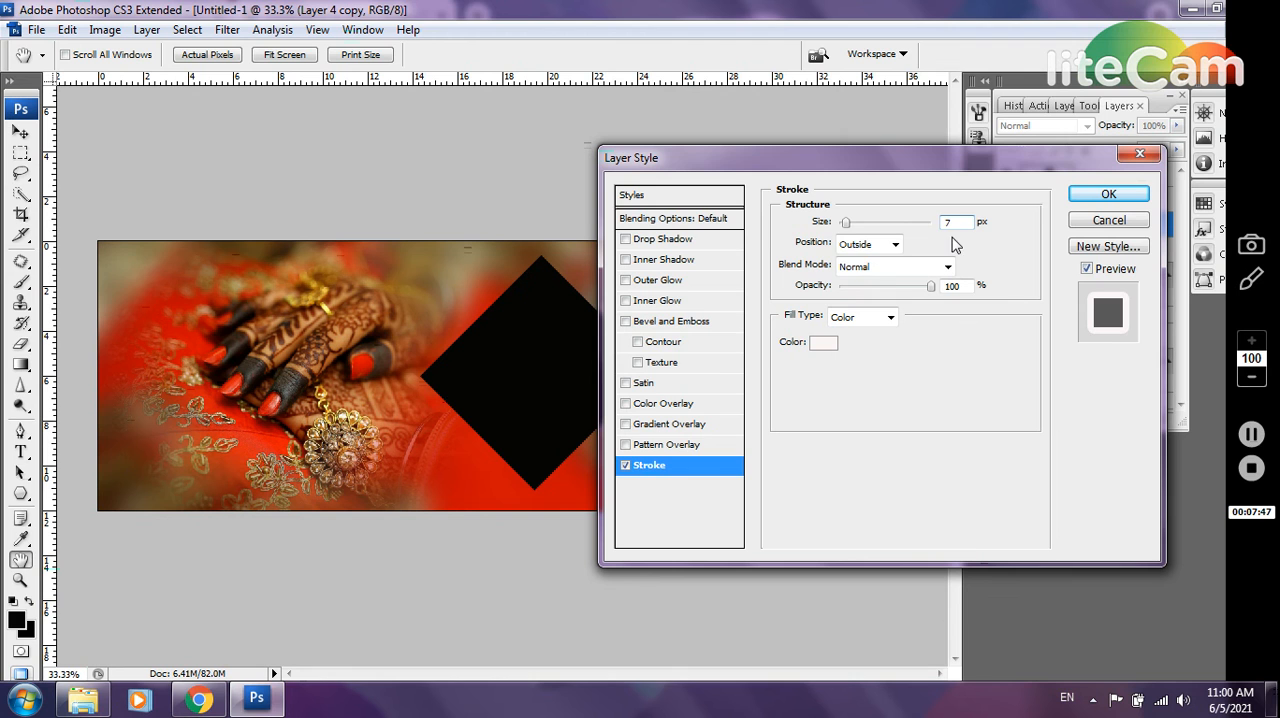
pyautogui.click(867, 245)
pyautogui.click(866, 278)
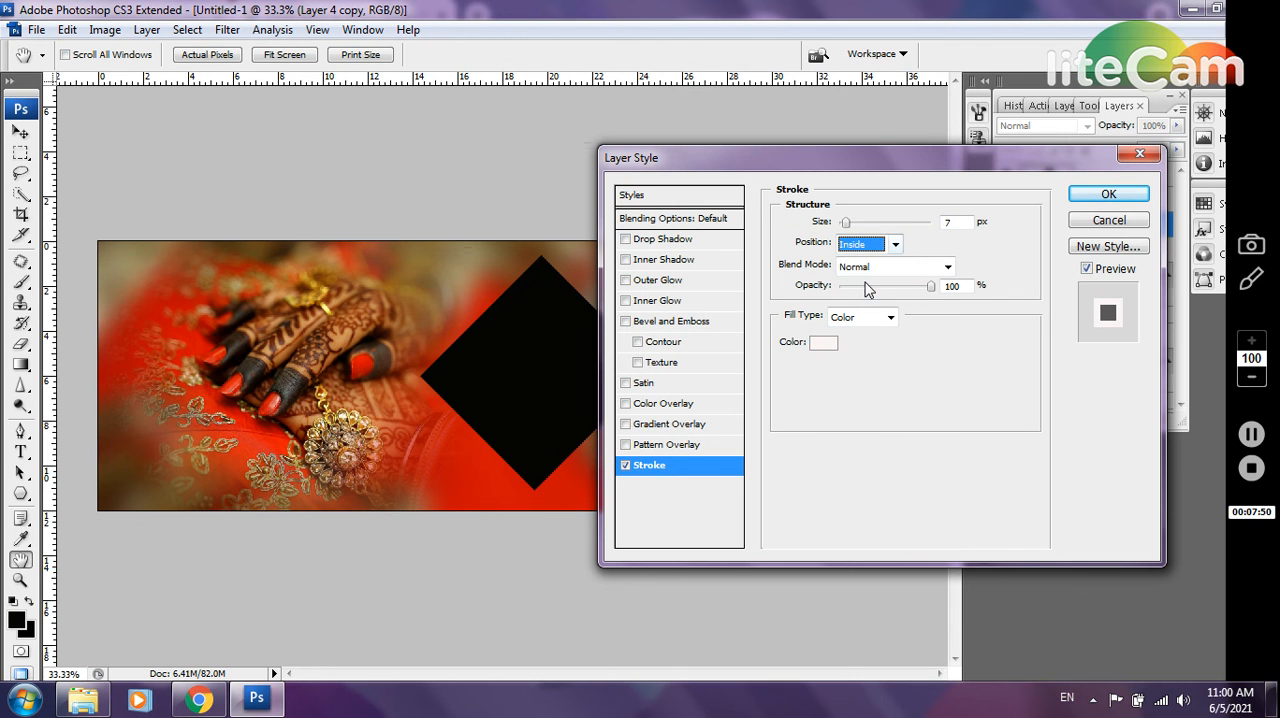
pyautogui.click(1110, 195)
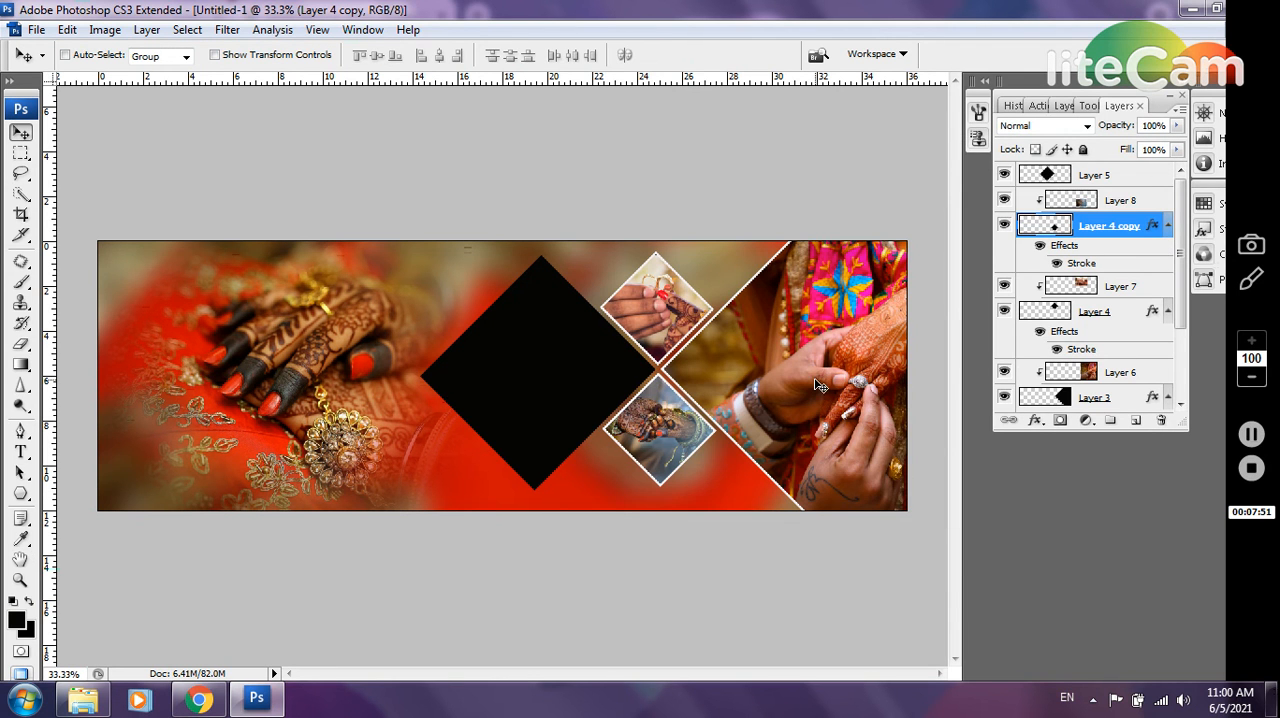
# Select Layer 5, the large black diamond, and add an empty layer directly above it
pyautogui.rightClick(571, 385)
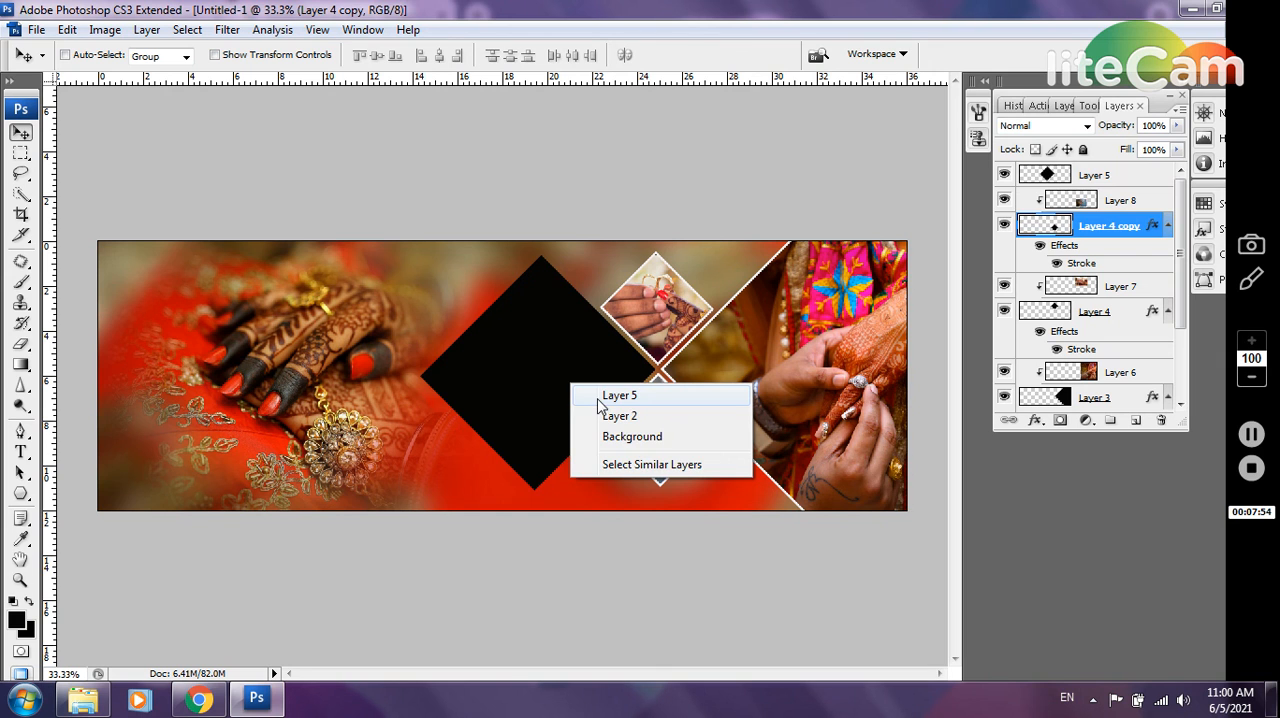
pyautogui.click(598, 397)
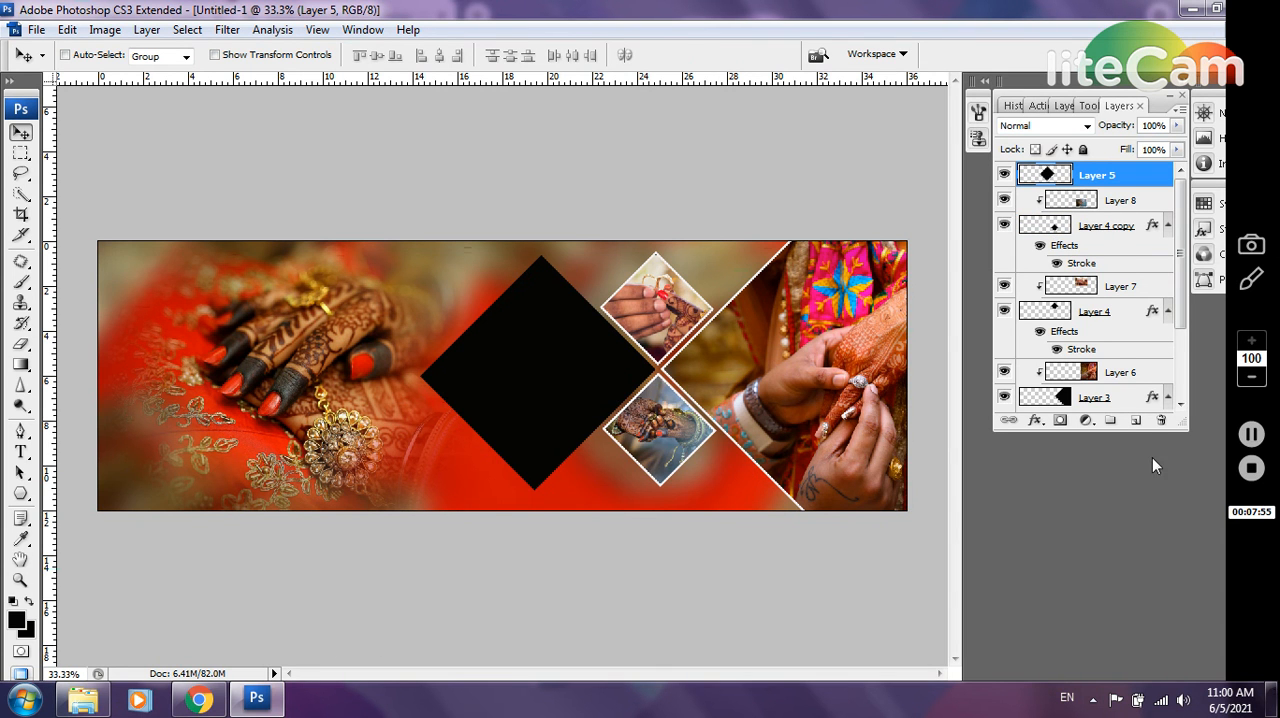
pyautogui.click(1136, 420)
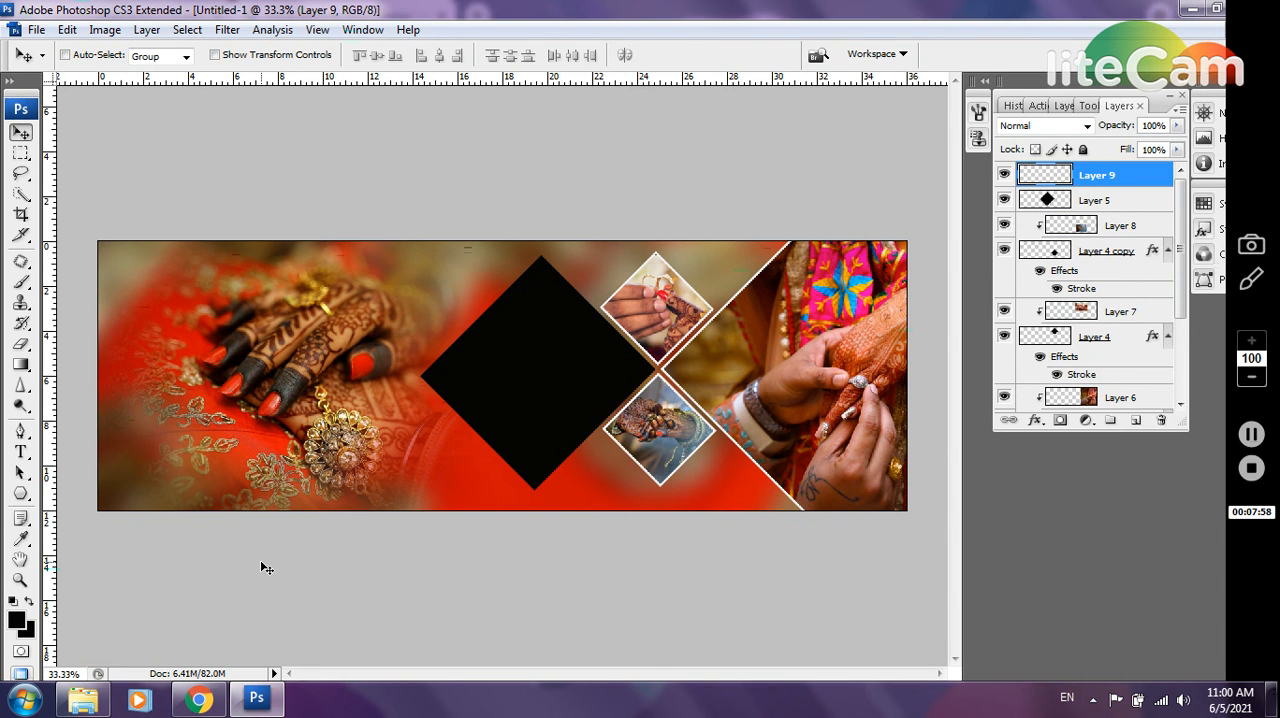
# Open the bangled hands photo (1444441) from the wedding folder and copy the entire image into the album spread
pyautogui.click(83, 699)
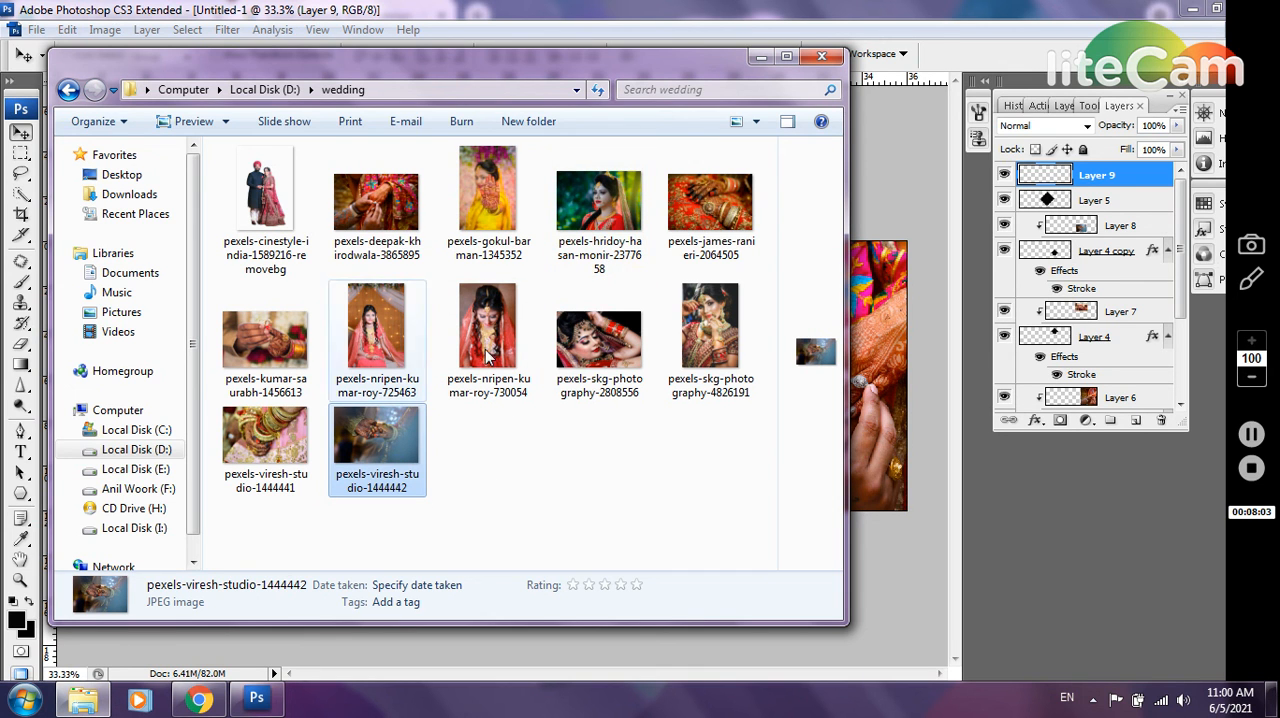
pyautogui.click(277, 445)
pyautogui.moveTo(277, 445); pyautogui.dragTo(559, 215)
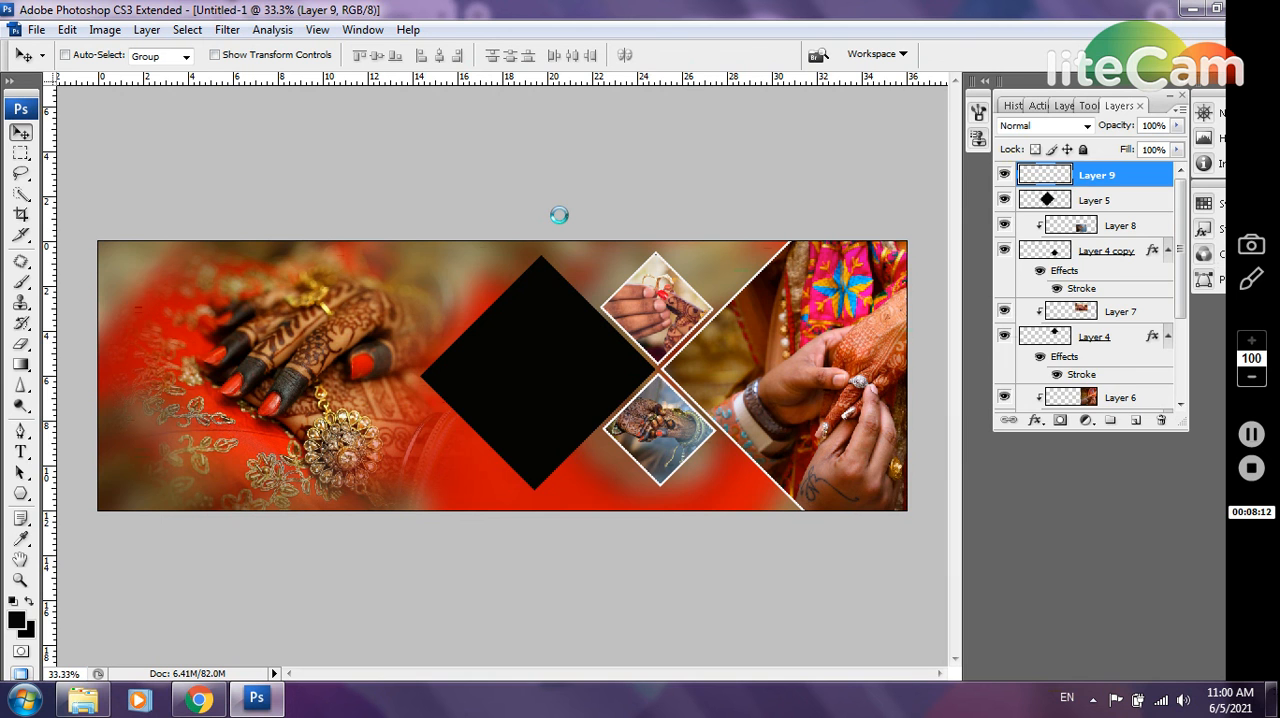
pyautogui.hotkey('ctrl', 'a')
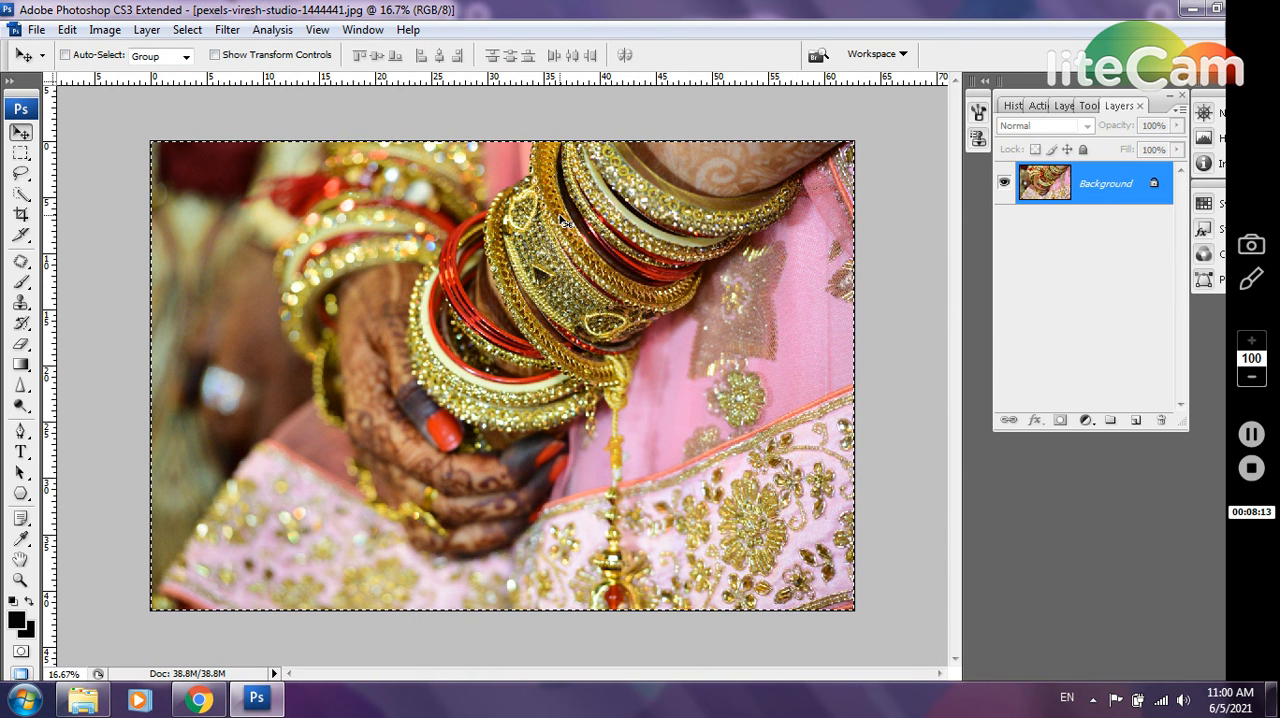
pyautogui.hotkey('ctrl', 'c')
pyautogui.hotkey('ctrl', 'w')
pyautogui.hotkey('ctrl', 'v')
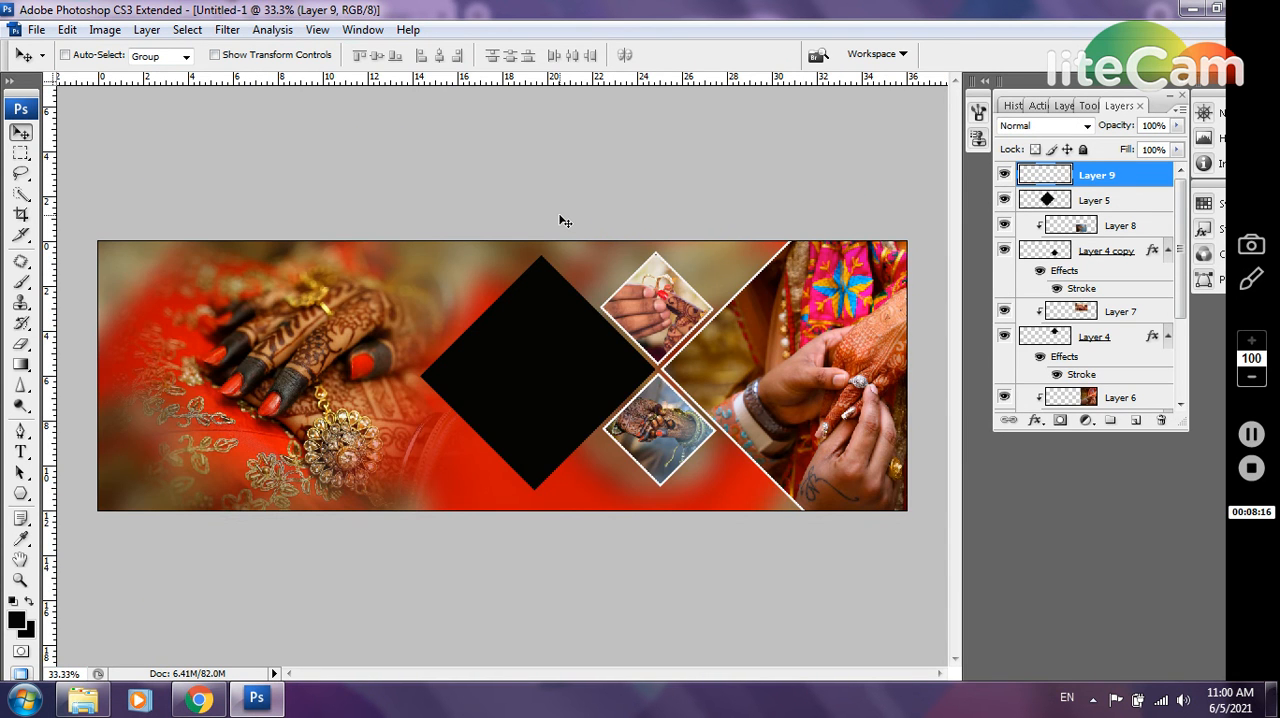
# Fit the pasted bangles photo over the large black diamond at 26.2% scale and clip it to Layer 5
pyautogui.hotkey('ctrl', 't')
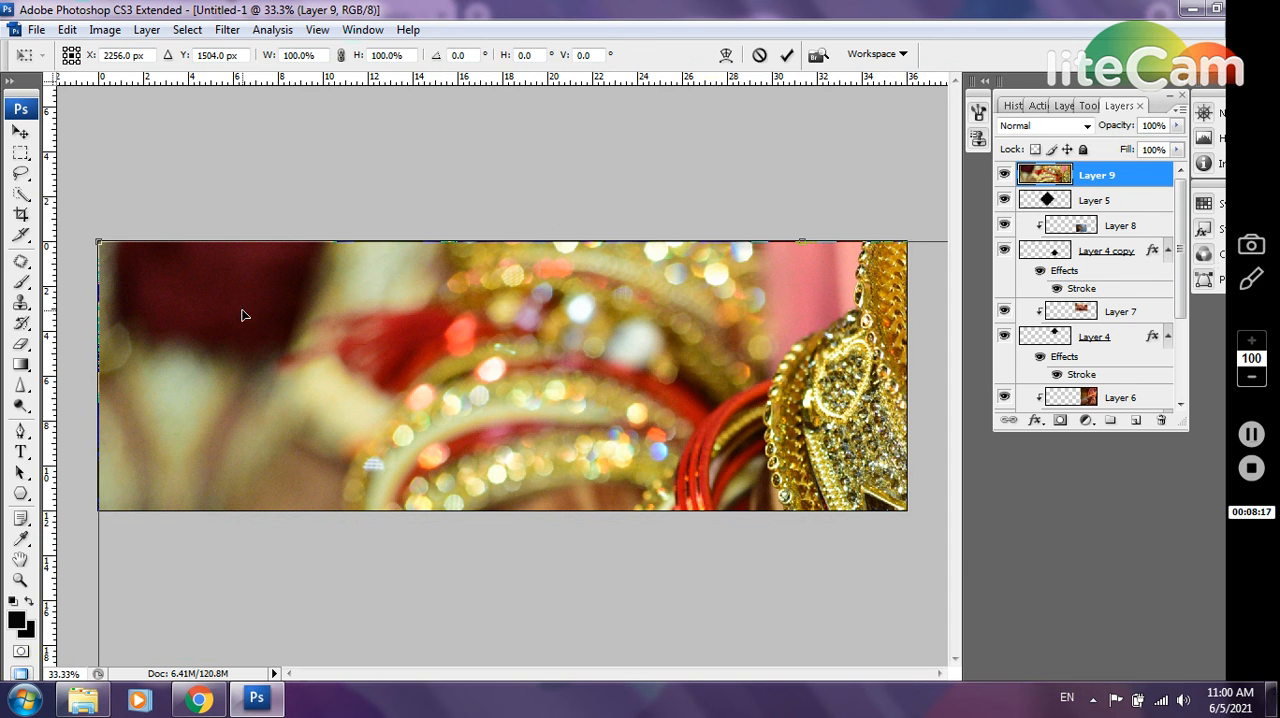
pyautogui.moveTo(98, 241); pyautogui.dragTo(230, 312)
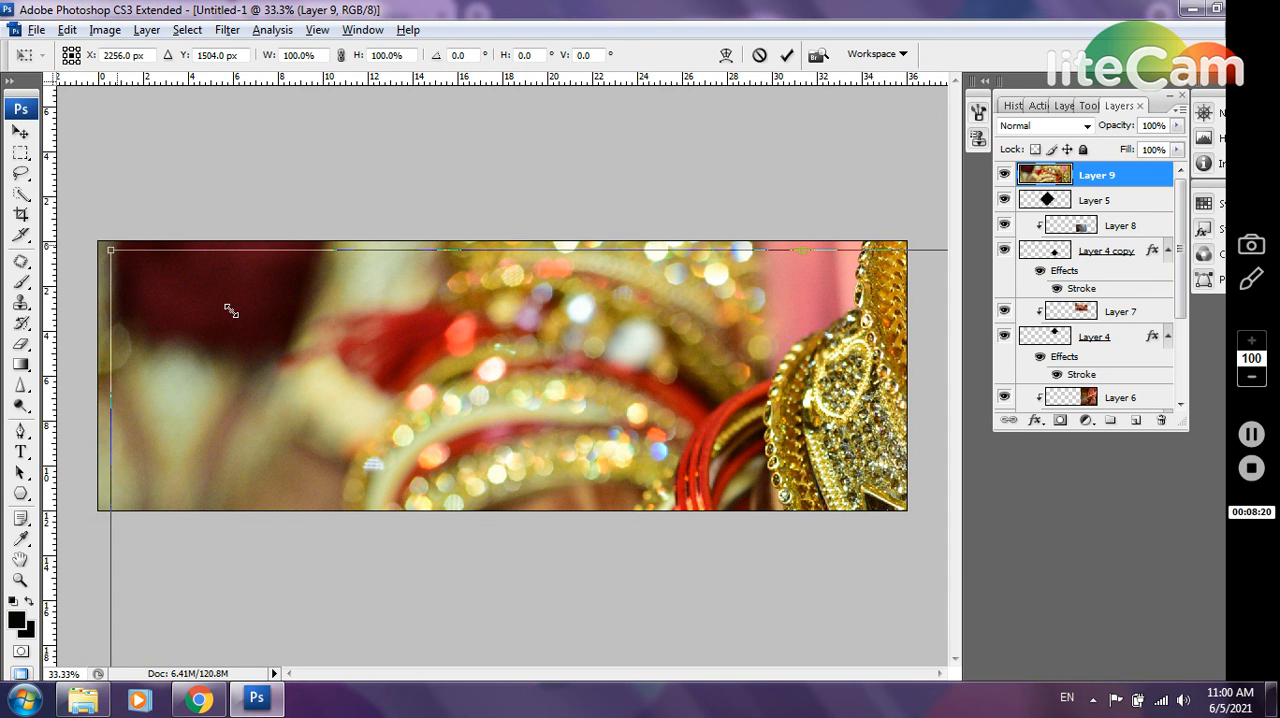
pyautogui.moveTo(500, 455); pyautogui.dragTo(605, 507)
pyautogui.moveTo(662, 623); pyautogui.dragTo(449, 276)
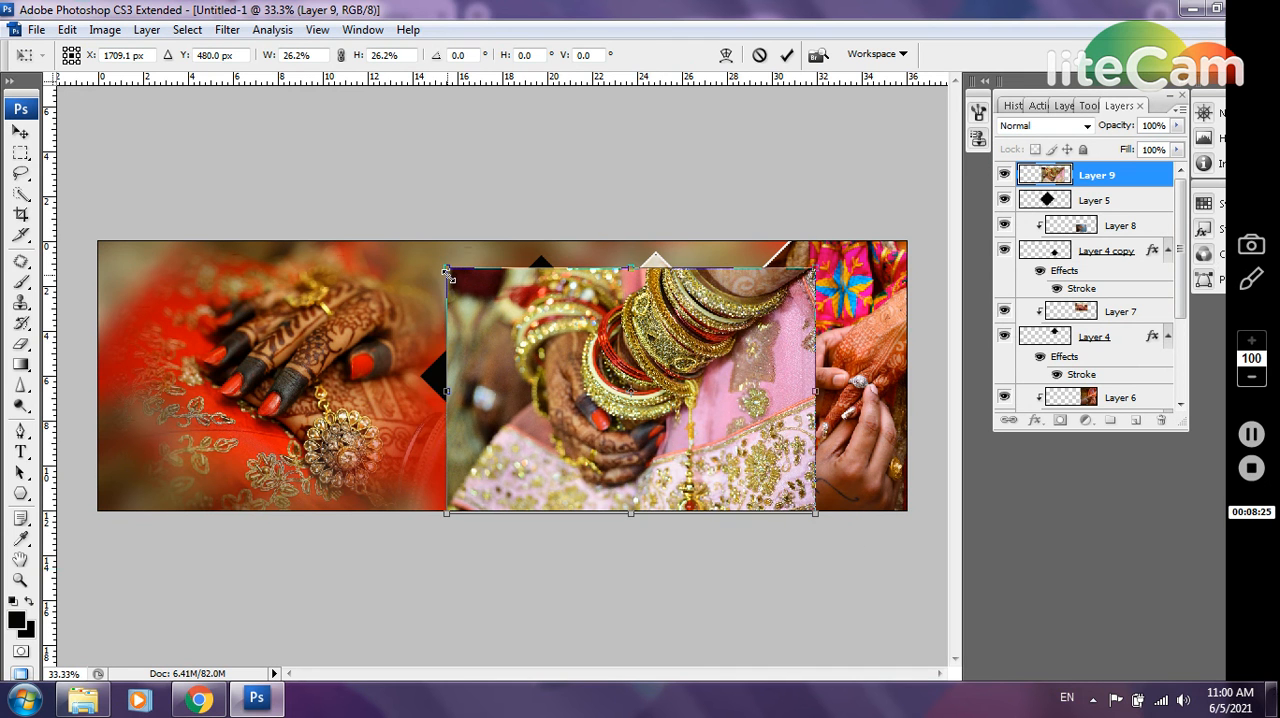
pyautogui.moveTo(522, 349); pyautogui.dragTo(458, 337)
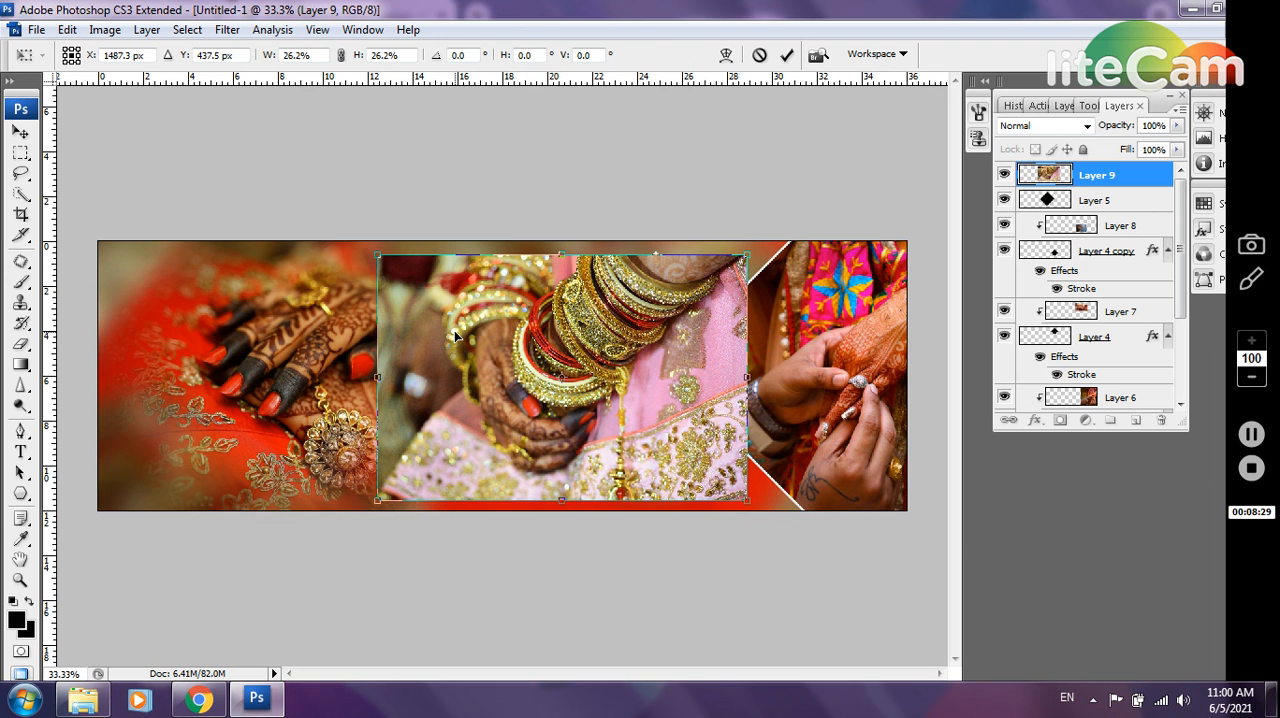
pyautogui.press('v')
pyautogui.press('Return')
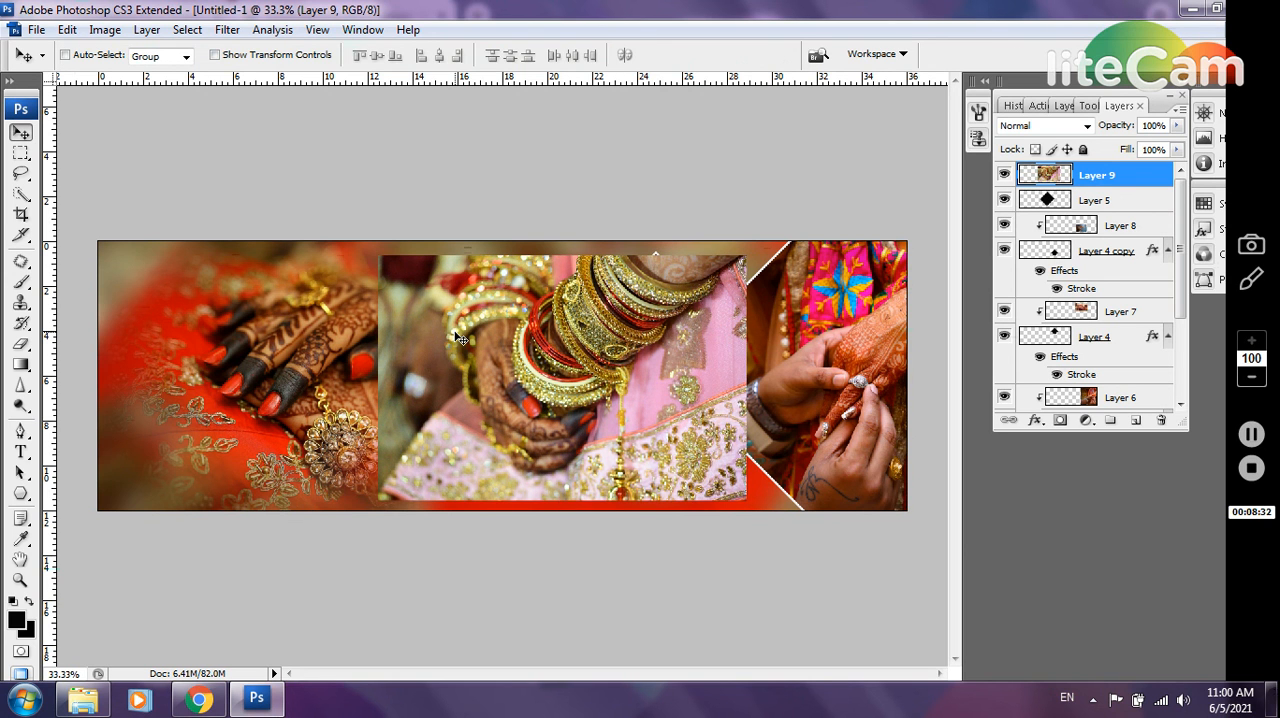
pyautogui.hotkey('ctrl', 'alt', 'g')
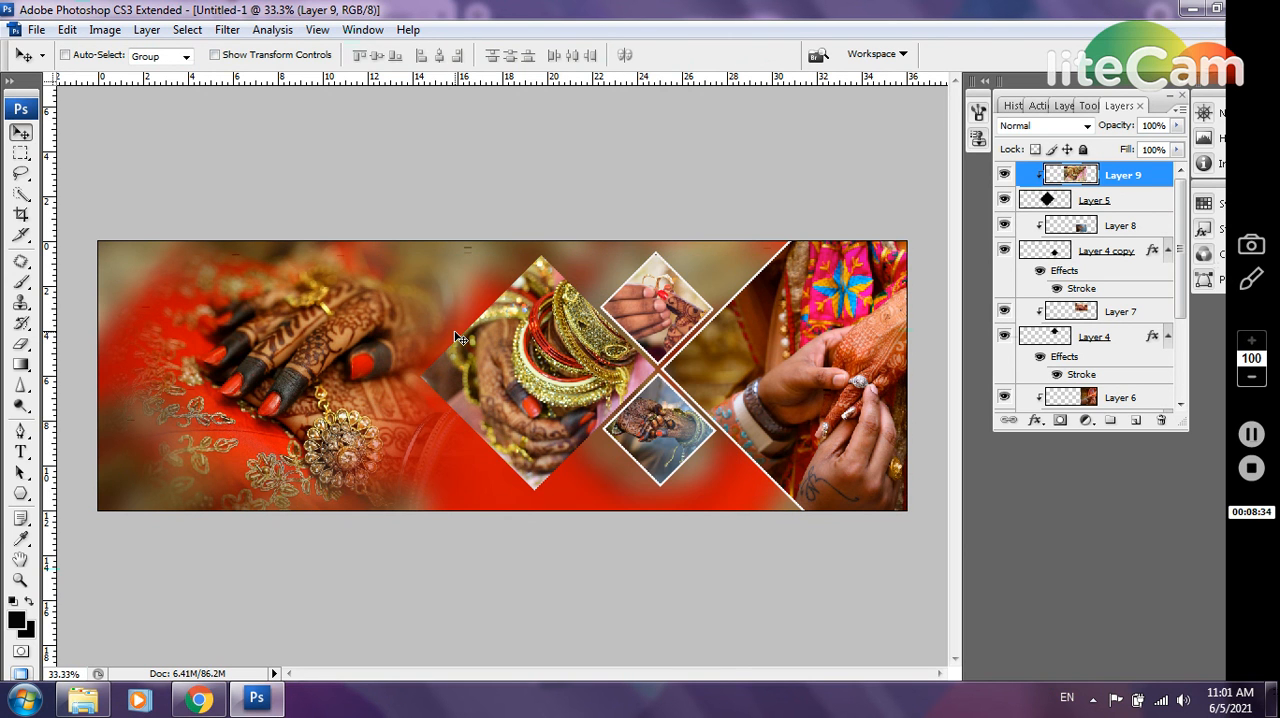
# Give Layer 5, the large diamond, a 7 px off-white (faf5f5) stroke positioned Inside
pyautogui.click(1140, 204)
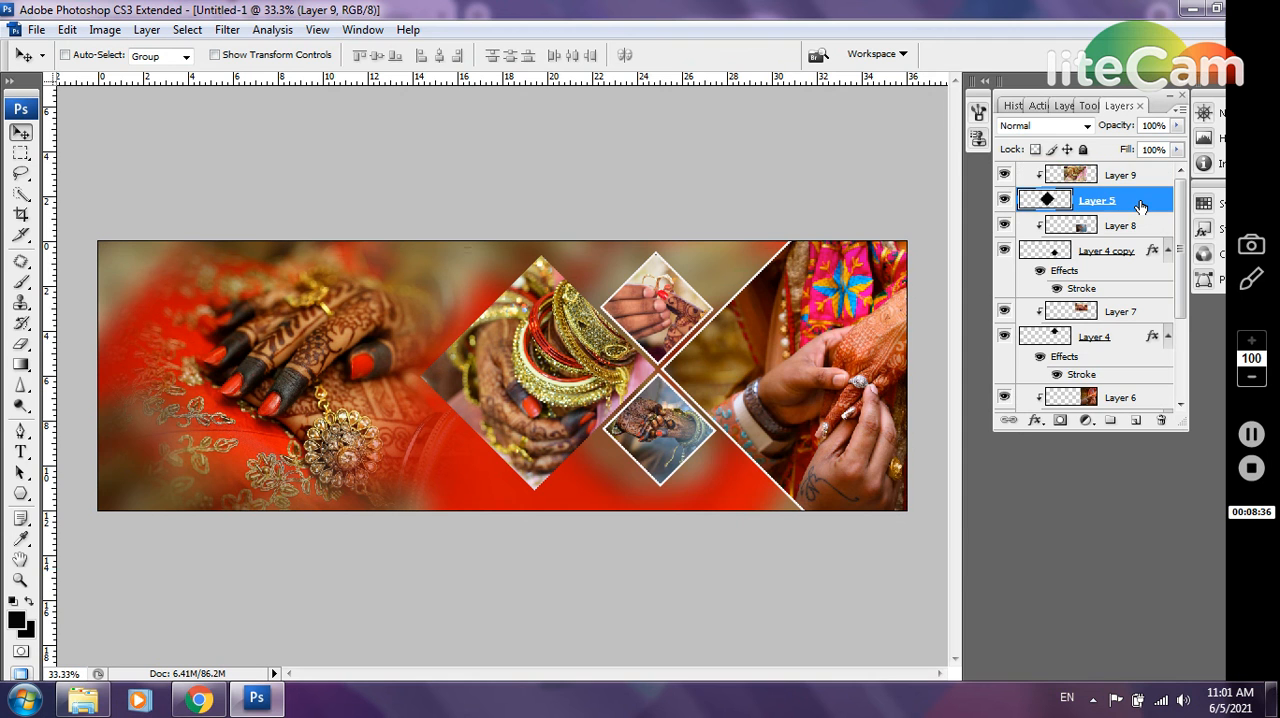
pyautogui.doubleClick(1140, 204)
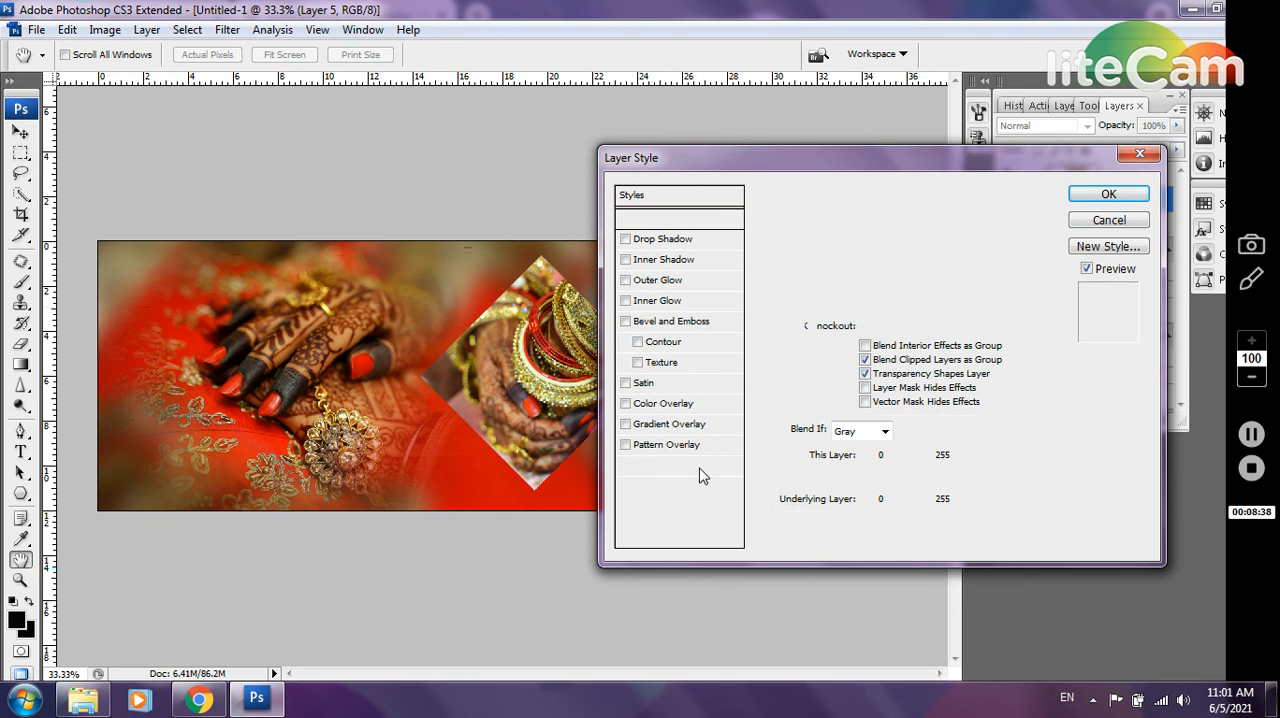
pyautogui.click(700, 467)
pyautogui.click(826, 345)
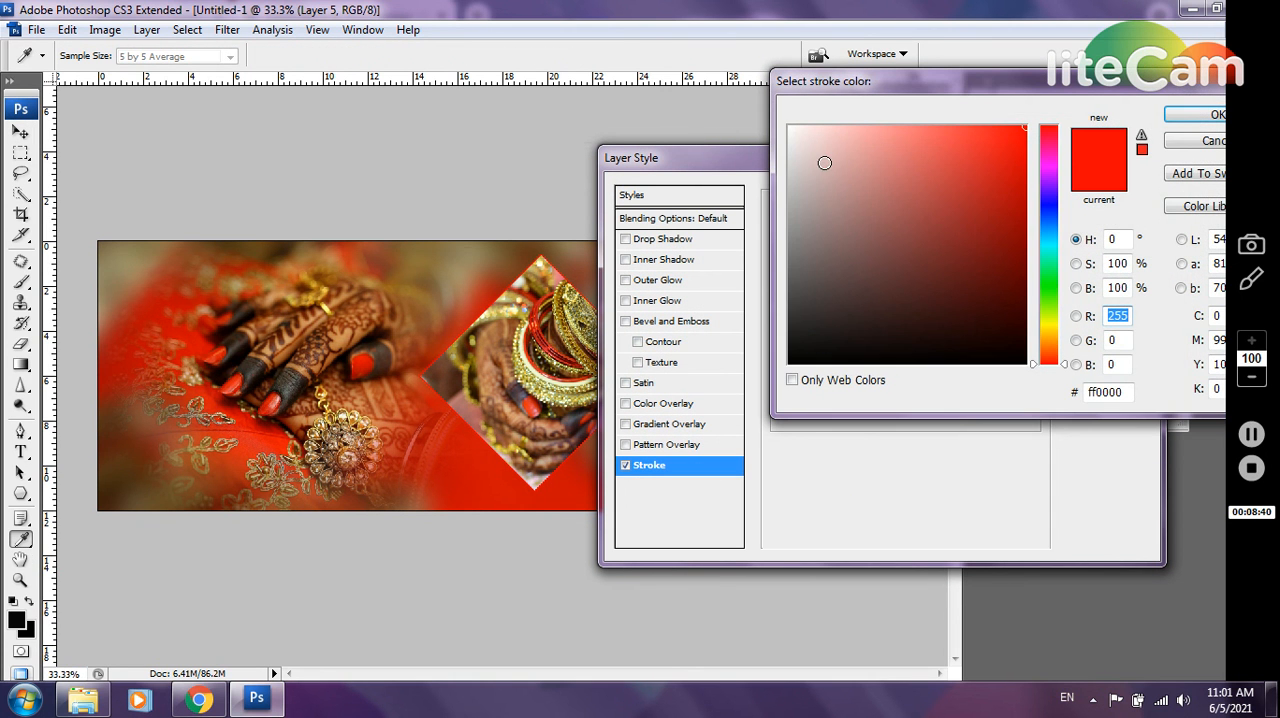
pyautogui.click(793, 130)
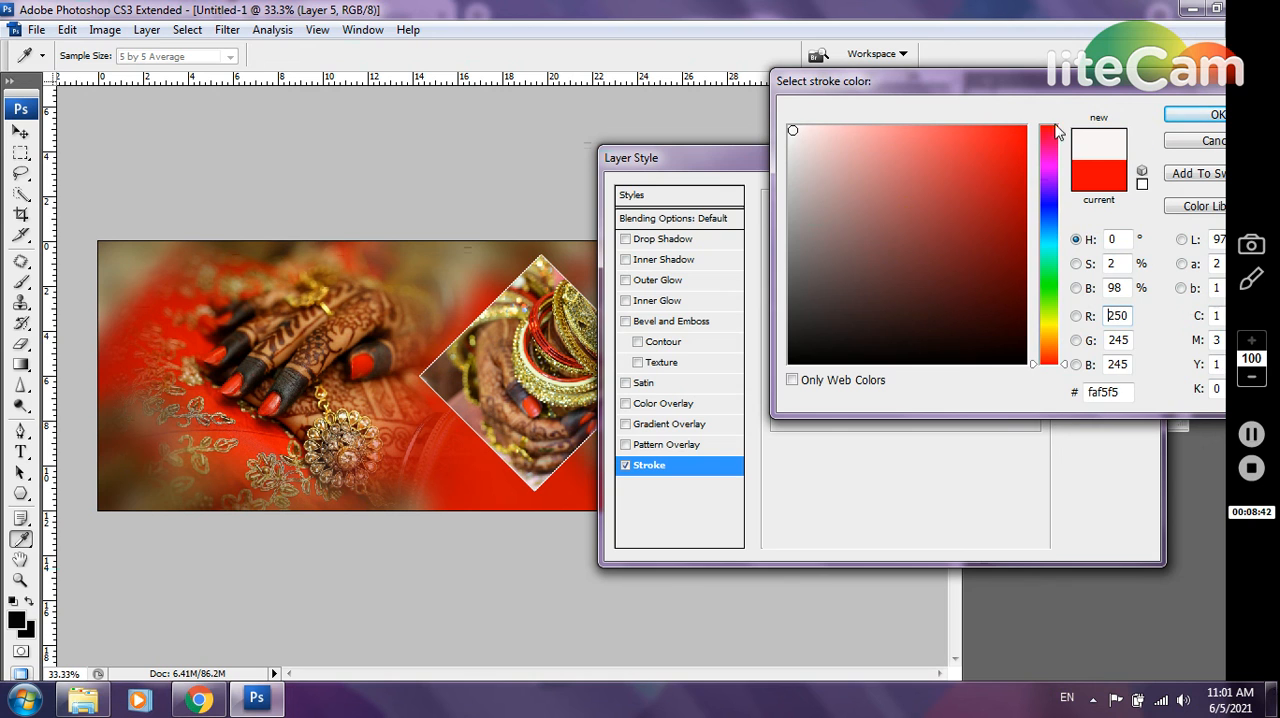
pyautogui.click(1212, 115)
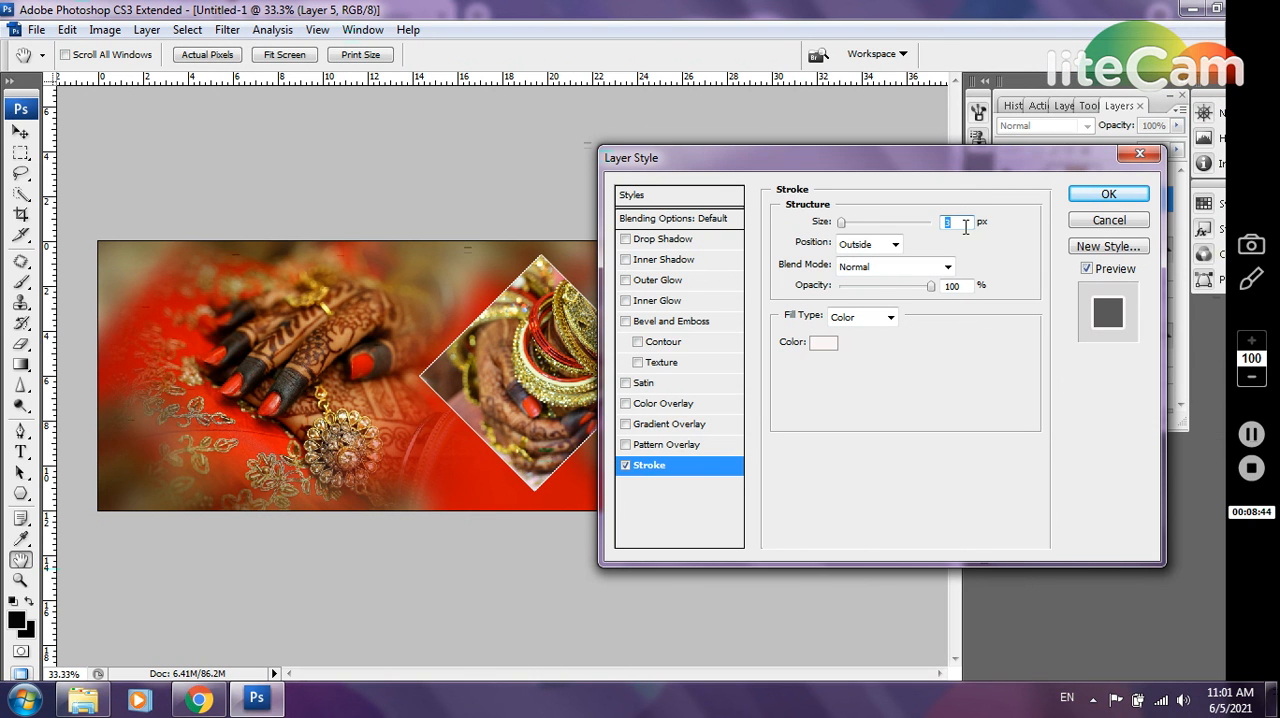
pyautogui.write('7')
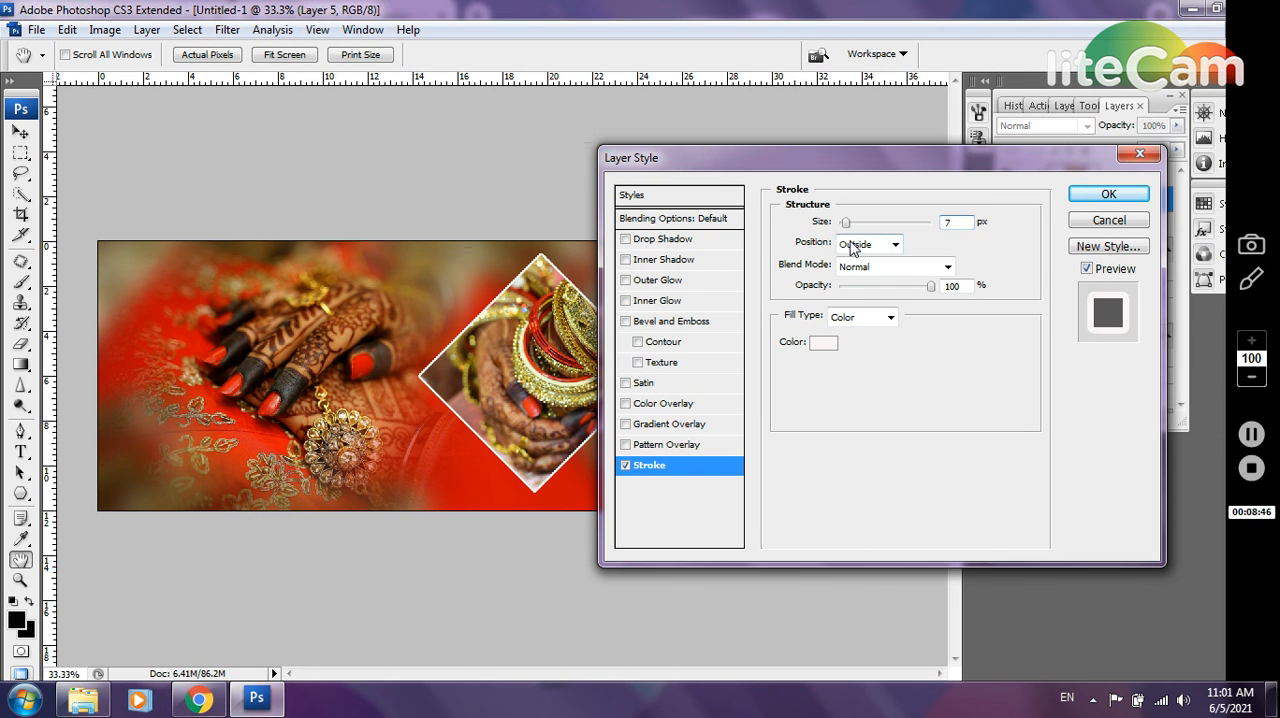
pyautogui.click(858, 245)
pyautogui.click(851, 278)
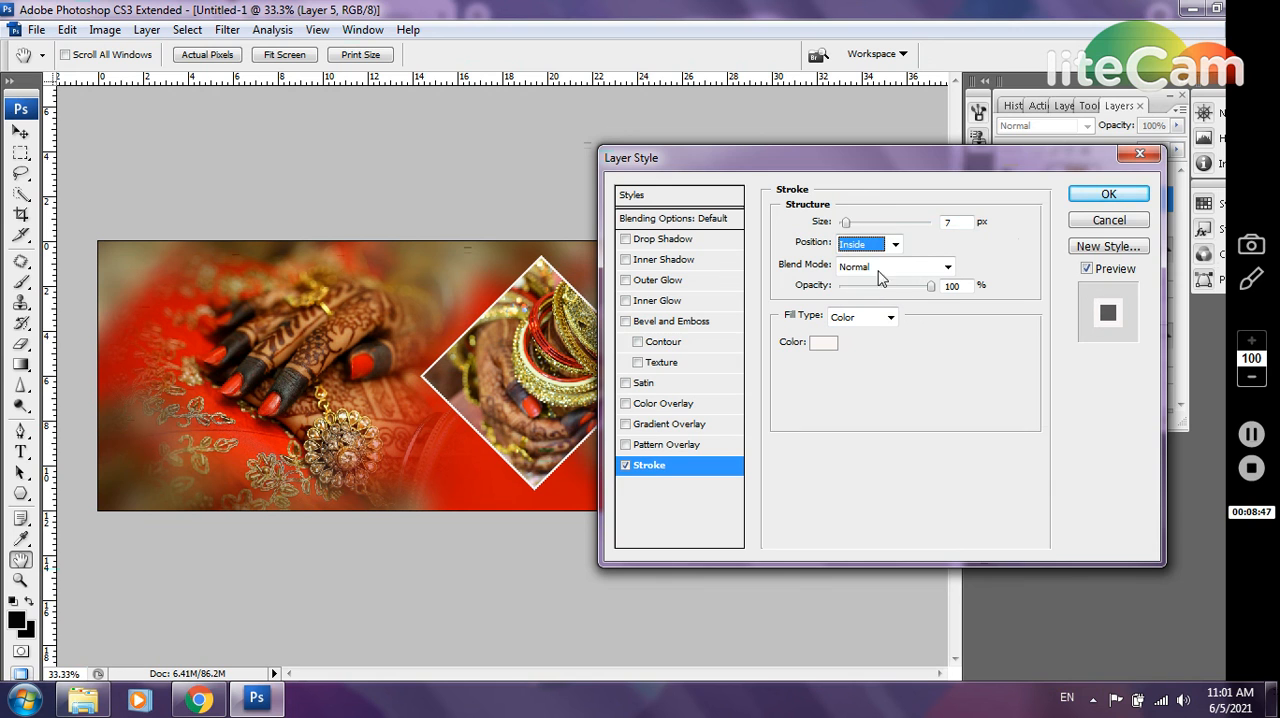
pyautogui.click(1110, 195)
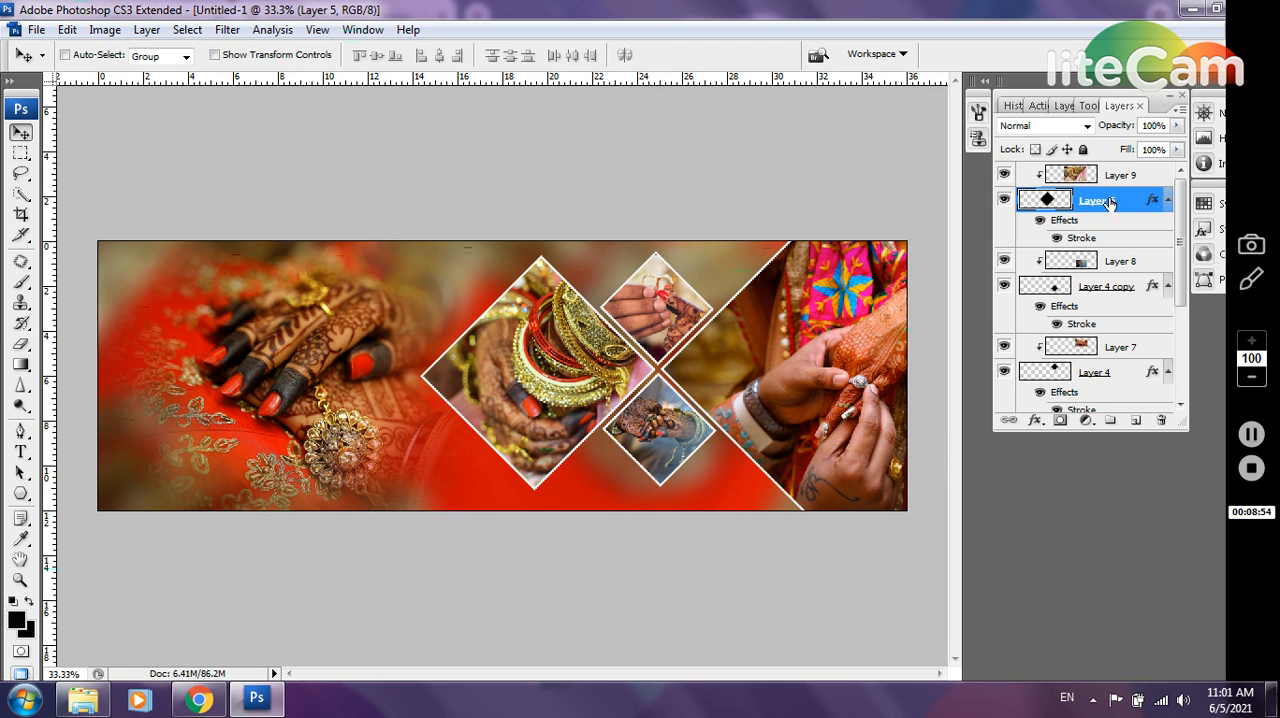
# Add a layer mask to Layer 9, the clipped bangles photo
pyautogui.click(1132, 177)
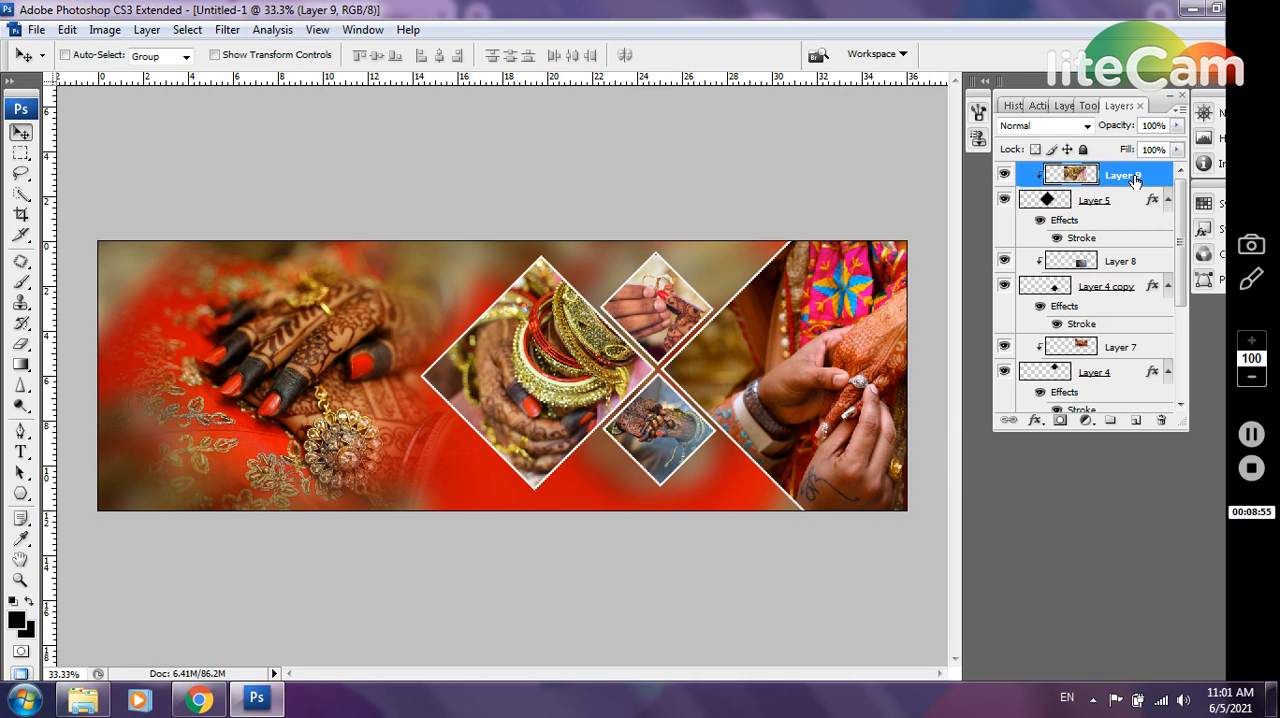
pyautogui.click(1062, 420)
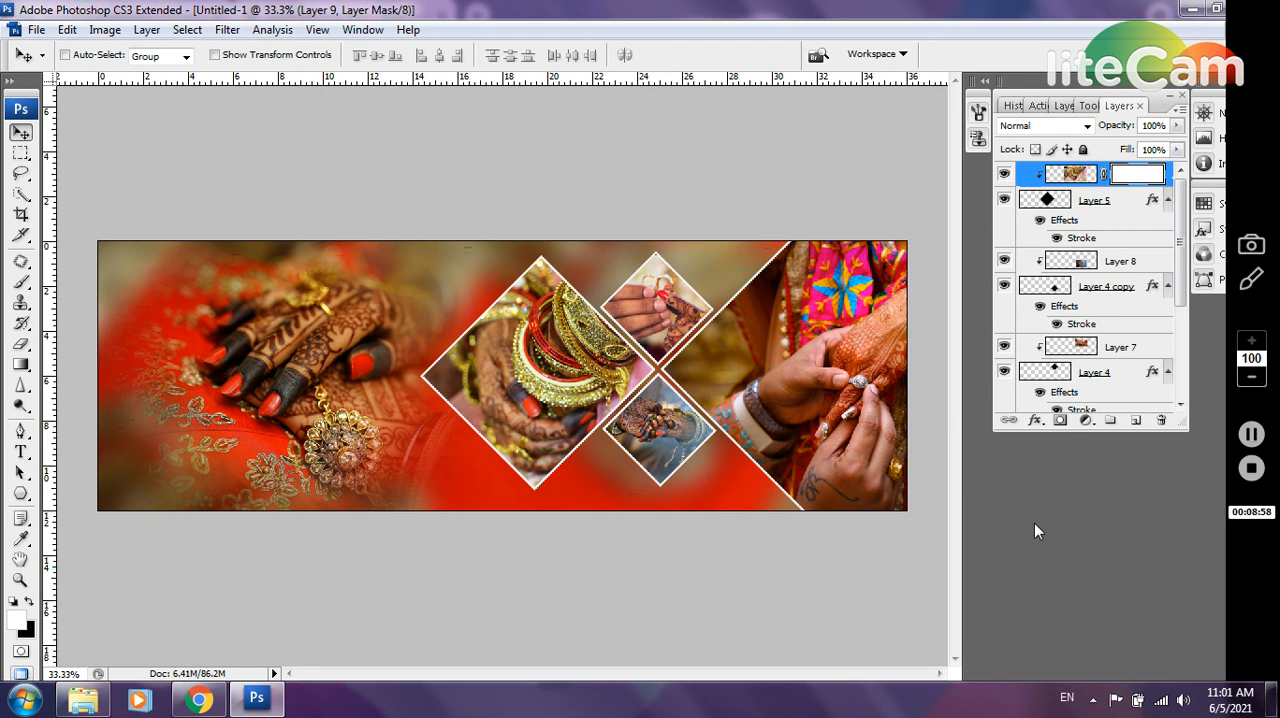
# Invert Layer 9's mask to black and dab white with a 500 px soft brush at the large diamond's centre to reveal the bangles
pyautogui.hotkey('ctrl', 'i')
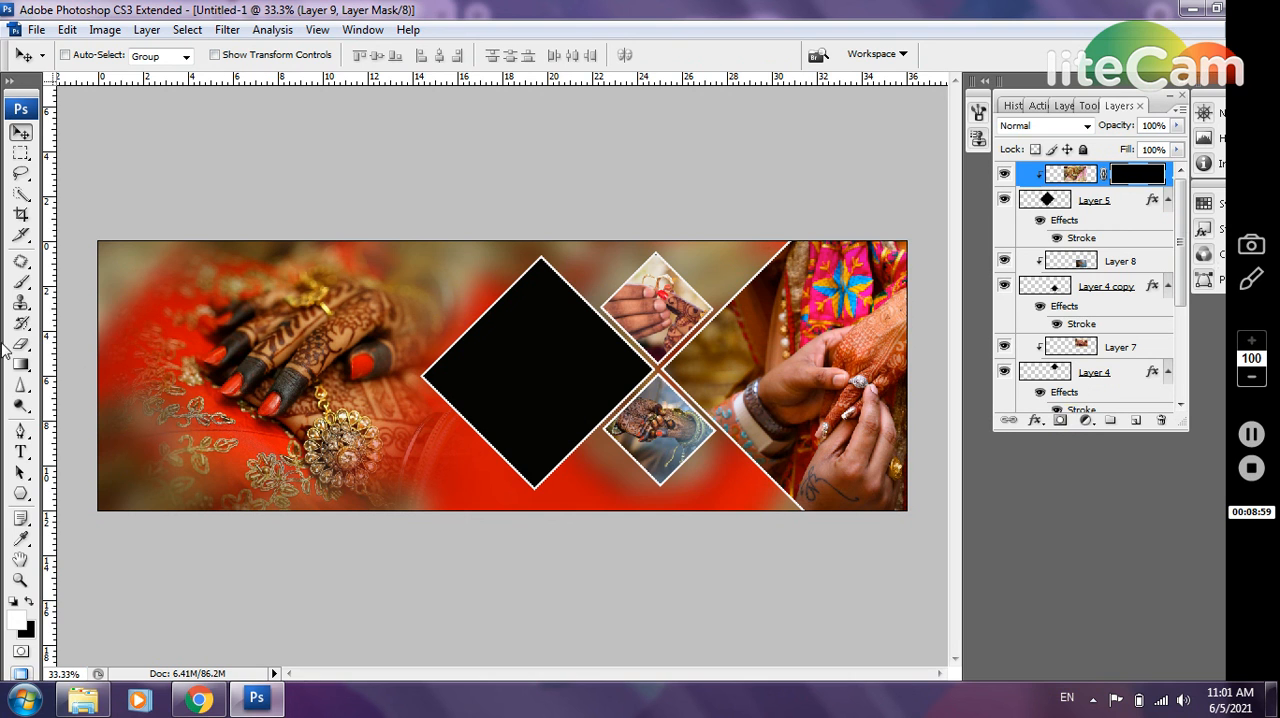
pyautogui.click(22, 283)
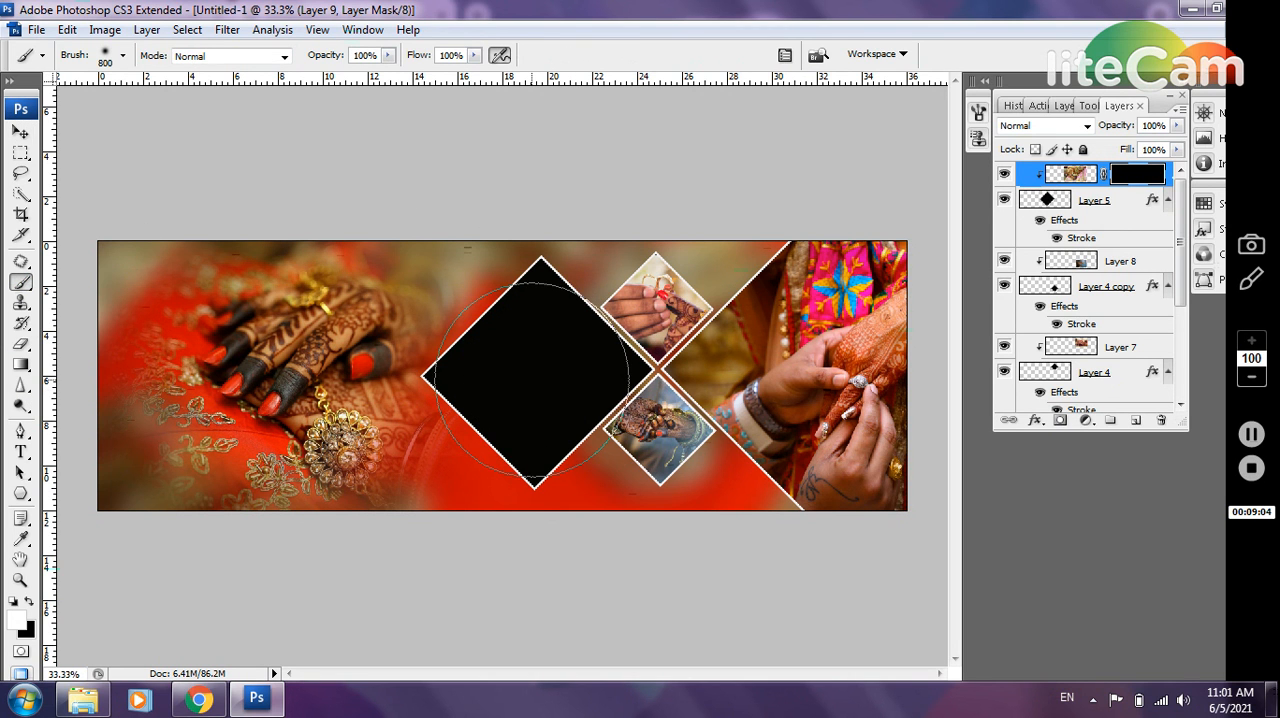
pyautogui.press('[')
pyautogui.press('[')
pyautogui.press('[')
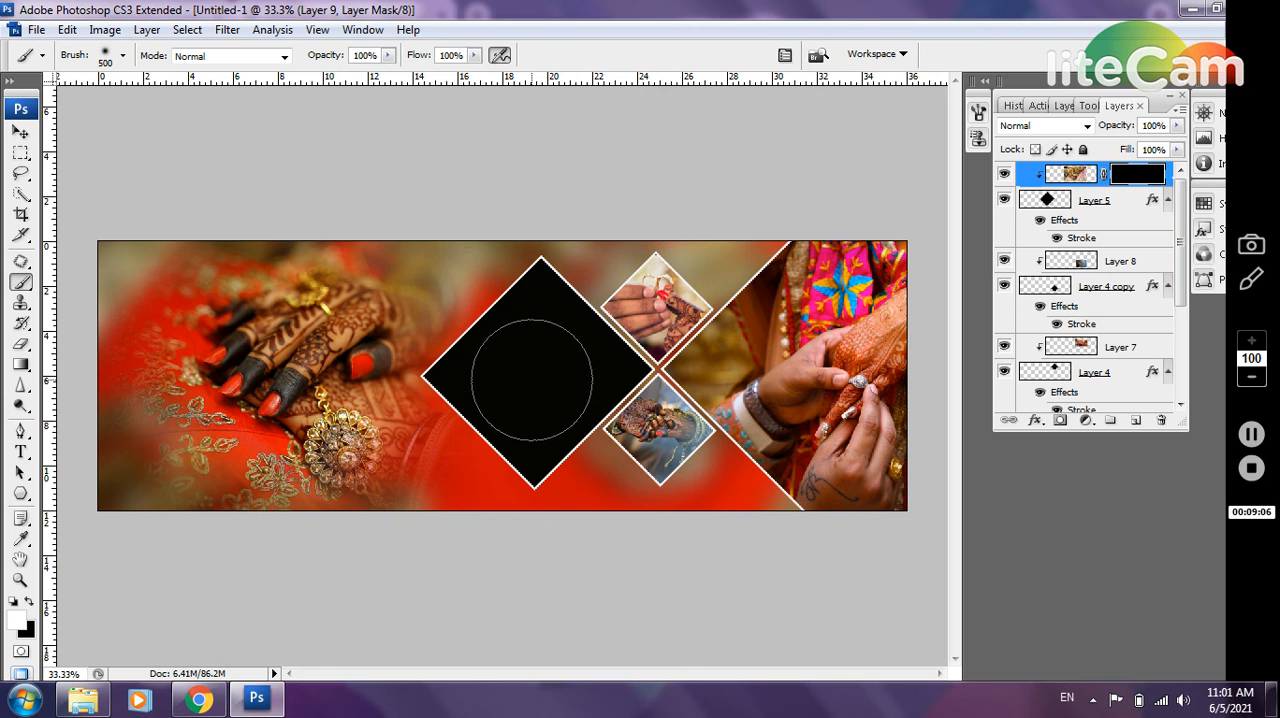
pyautogui.click(532, 380)
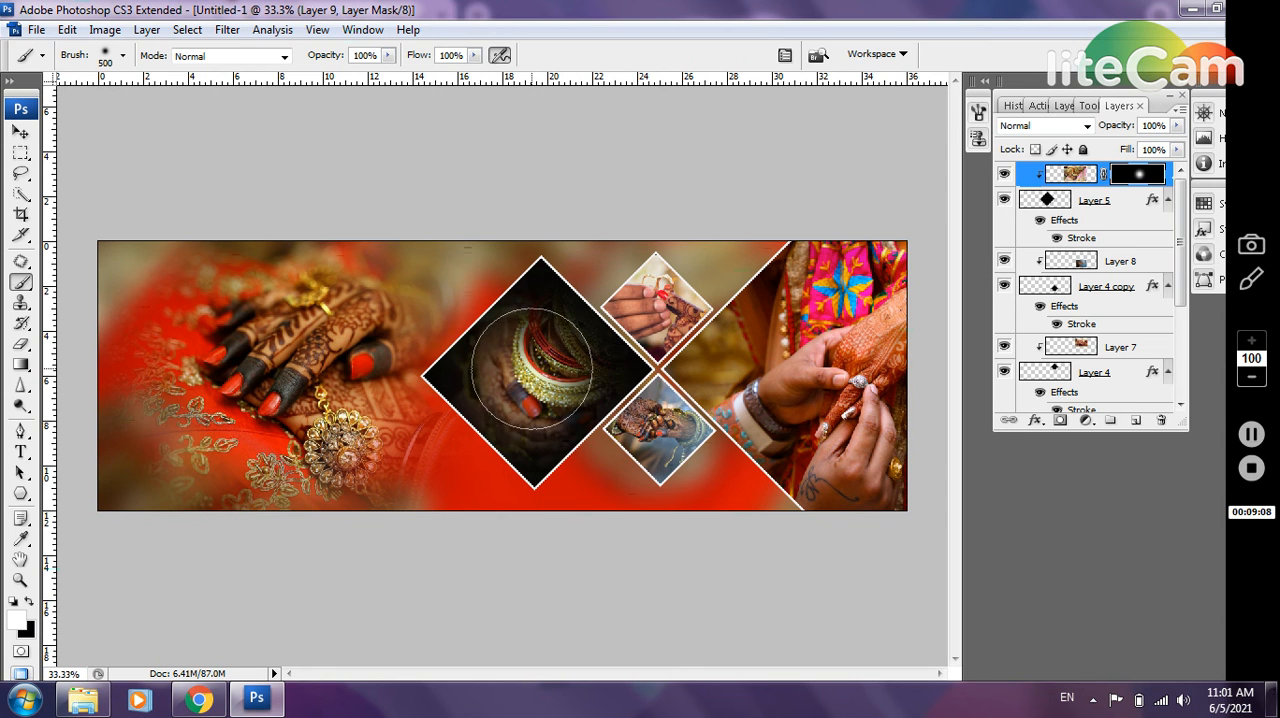
pyautogui.click(532, 367)
pyautogui.click(534, 374)
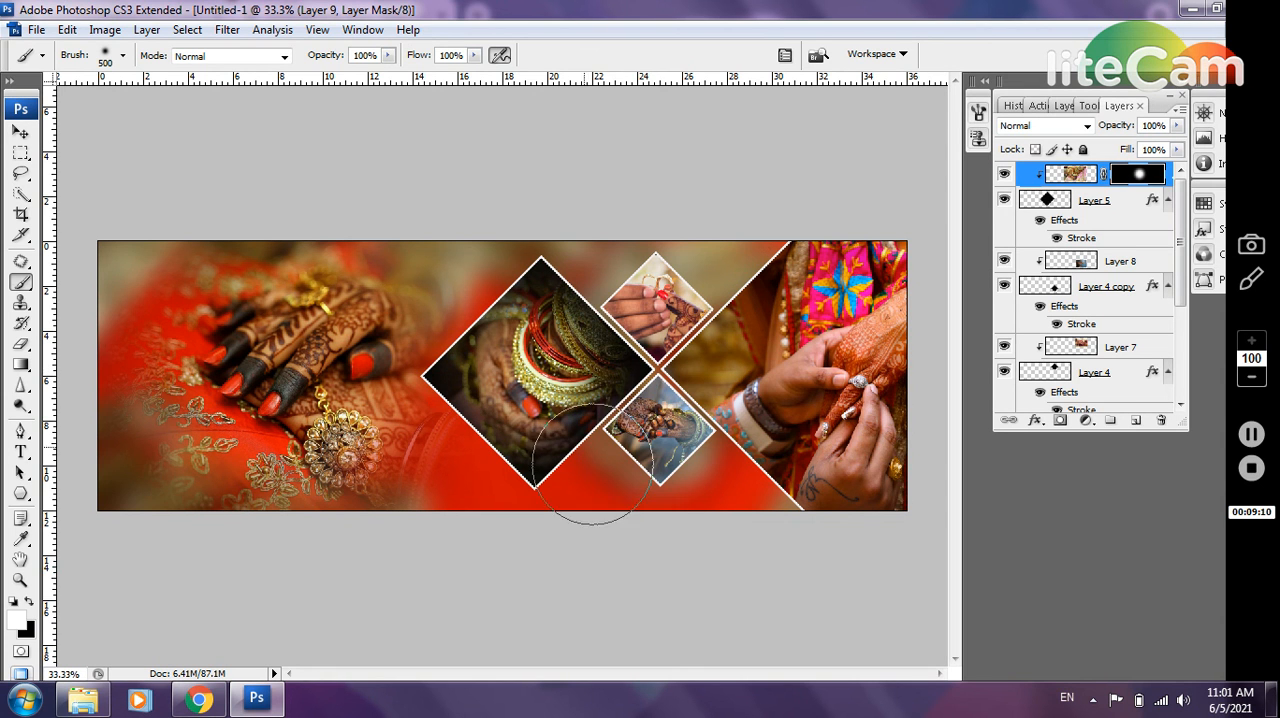
pyautogui.click(530, 364)
pyautogui.click(522, 356)
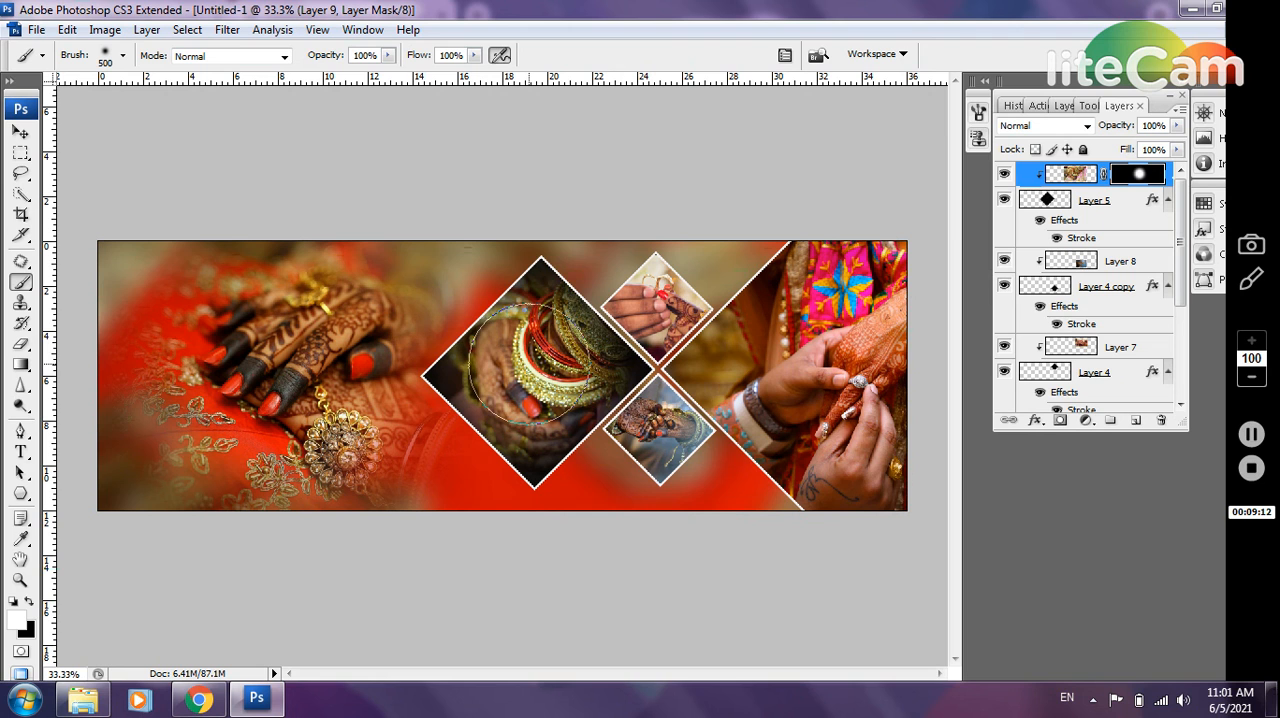